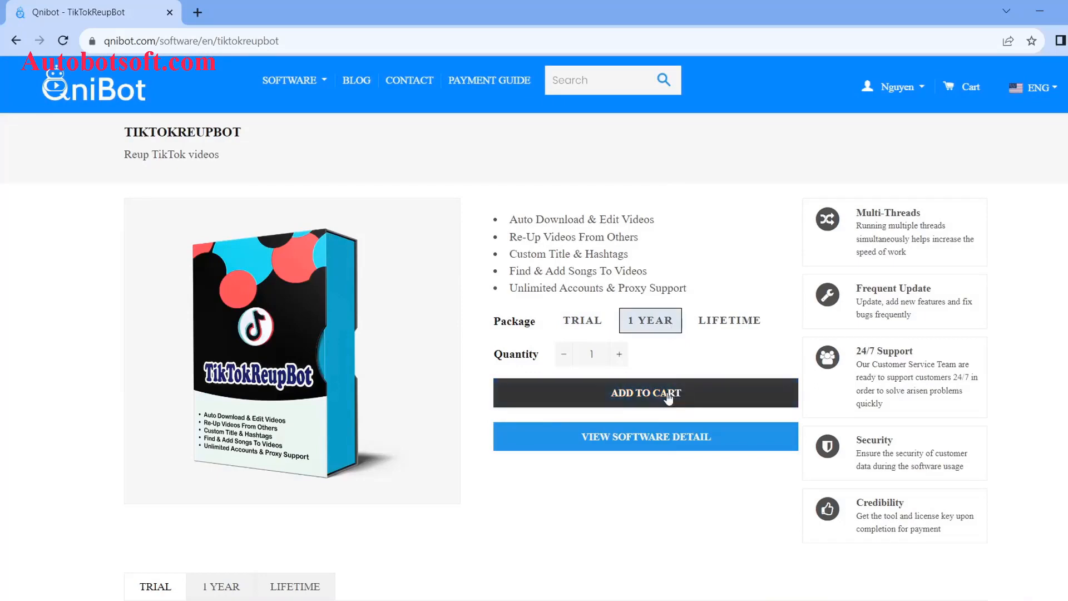
Step: Add the TikTokReupBot 1 Year package to the cart and confirm the $300.00 cart total
{"action": "left_click", "coordinate": [671, 393]}
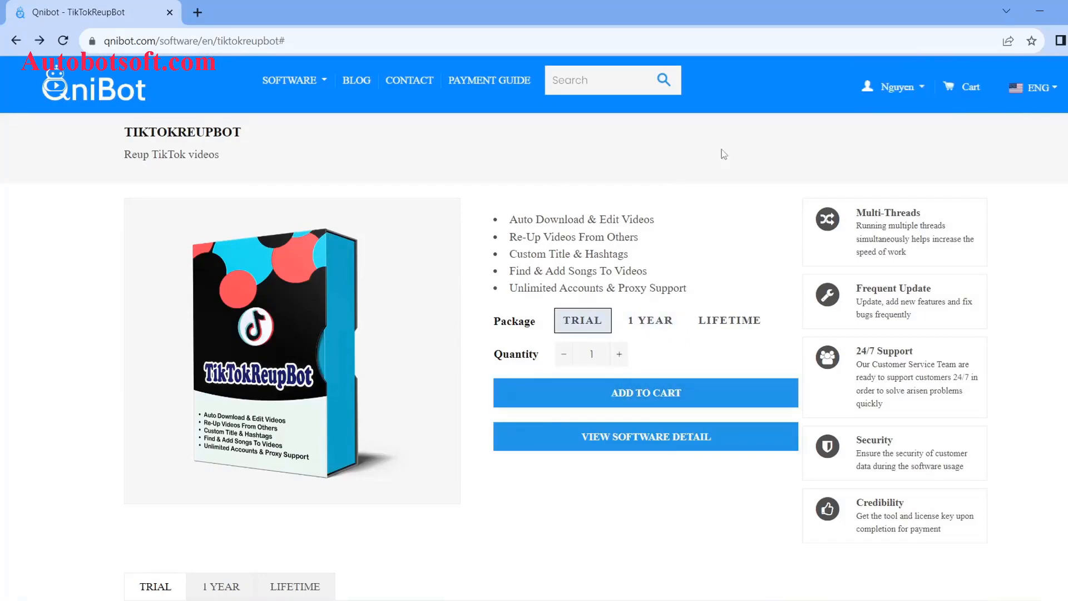
{"action": "left_click", "coordinate": [962, 91]}
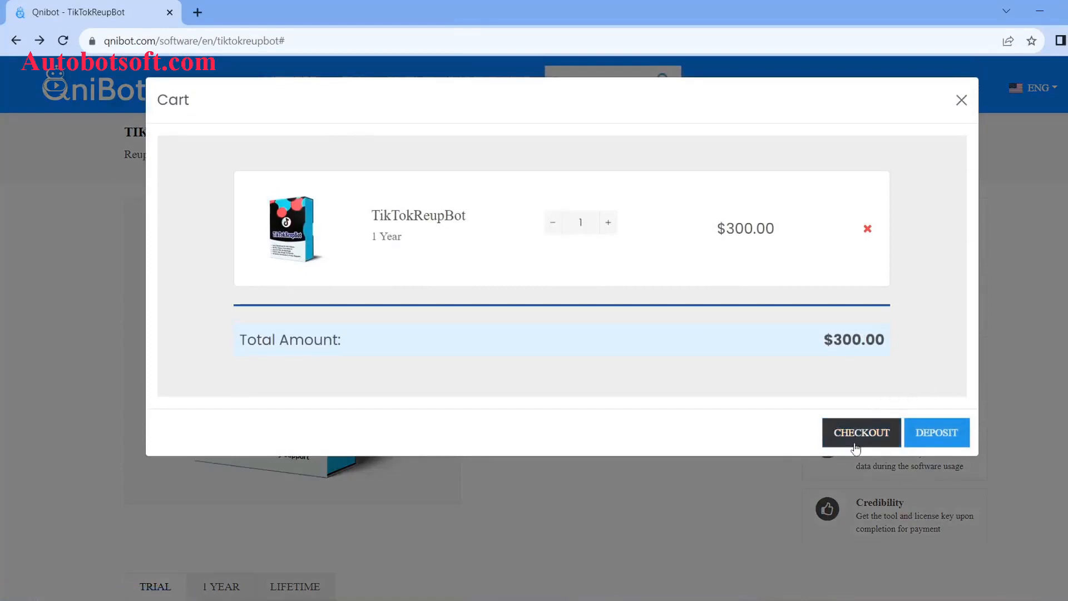
{"action": "left_click", "coordinate": [861, 439]}
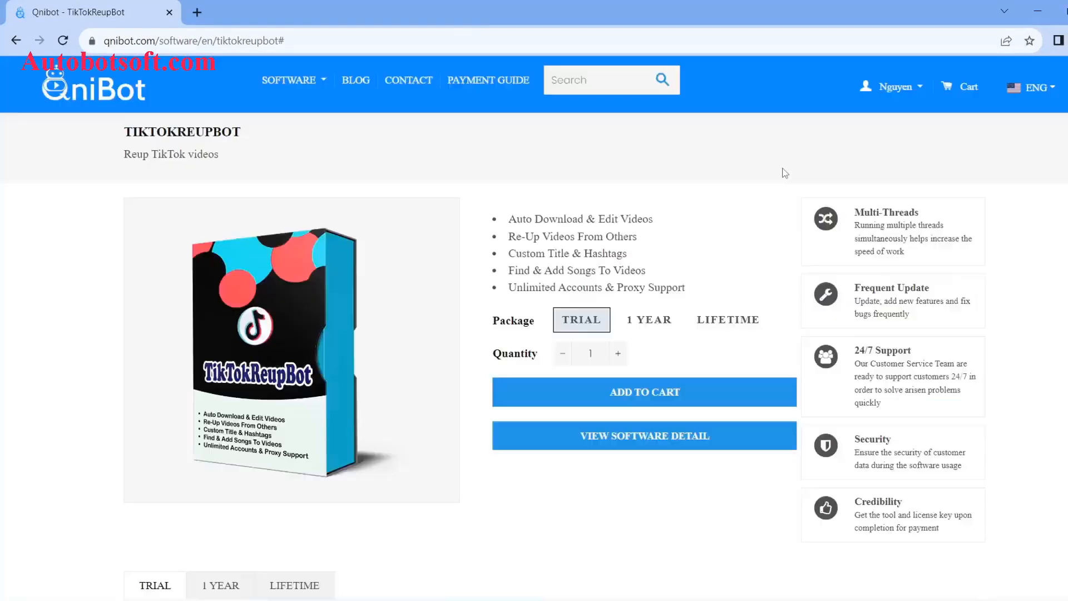
Step: On the License Key page, select the row 1 key and download TikTokReupBot
{"action": "left_click", "coordinate": [920, 96]}
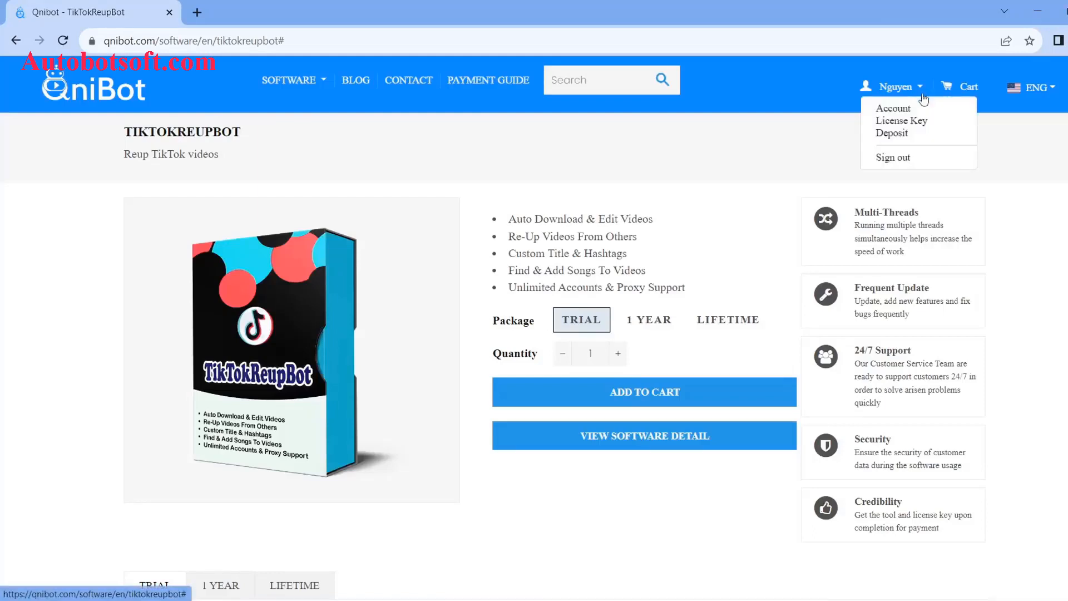
{"action": "left_click", "coordinate": [915, 125]}
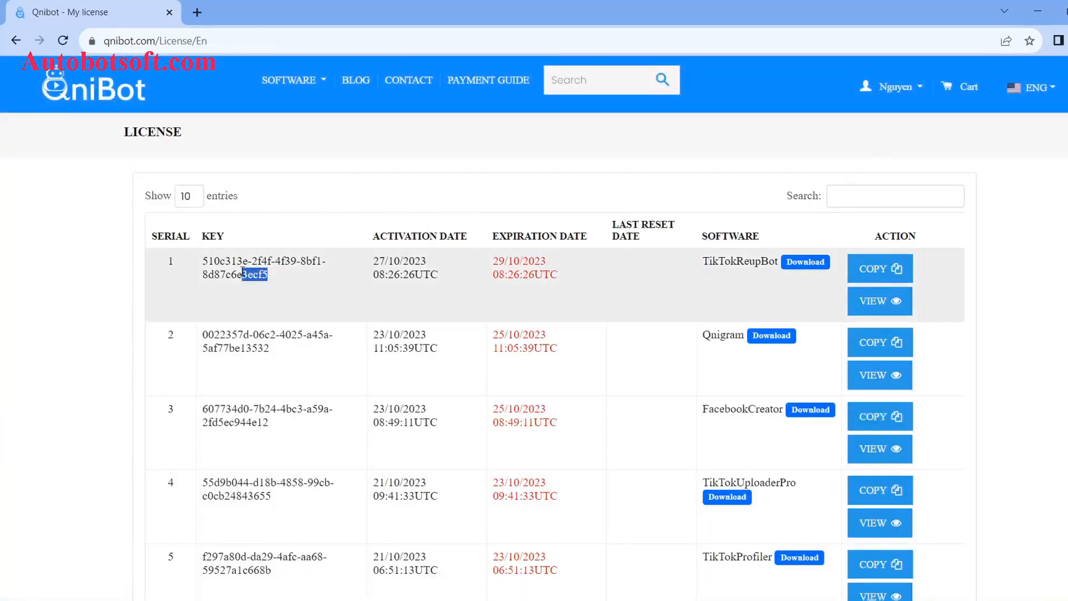
{"action": "left_click_drag", "start_coordinate": [242, 271], "coordinate": [203, 270]}
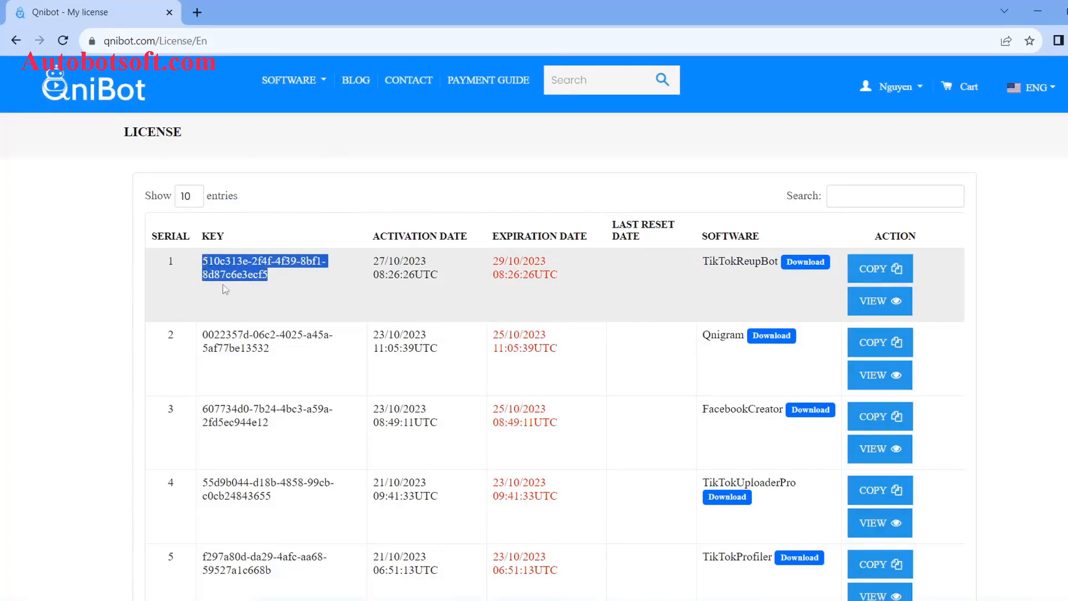
{"action": "left_click", "coordinate": [806, 271]}
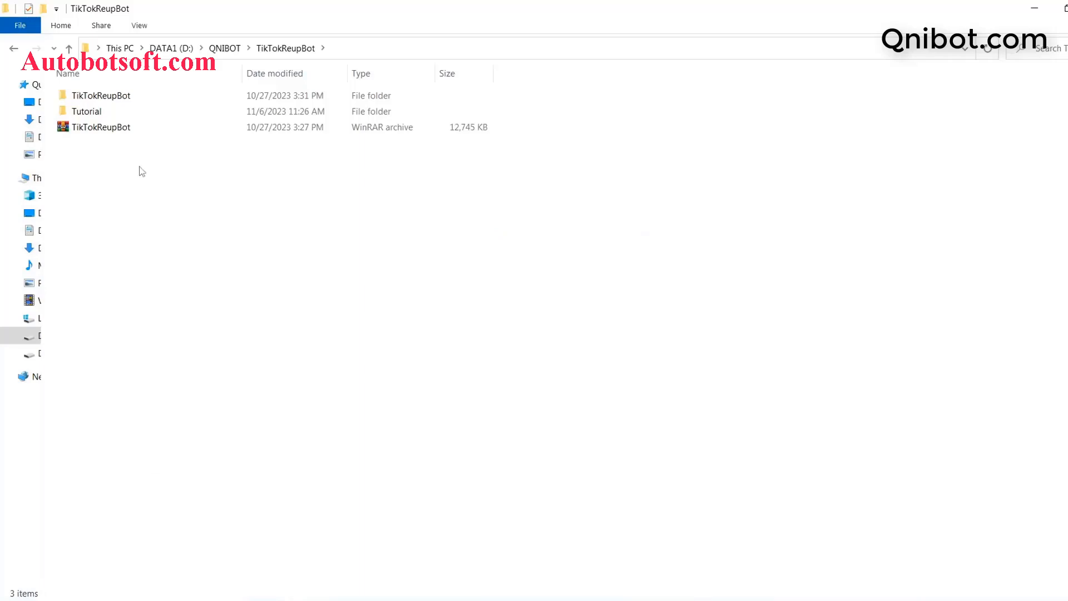
Step: Extract the TikTokReupBot archive into the current folder
{"action": "left_click", "coordinate": [107, 131]}
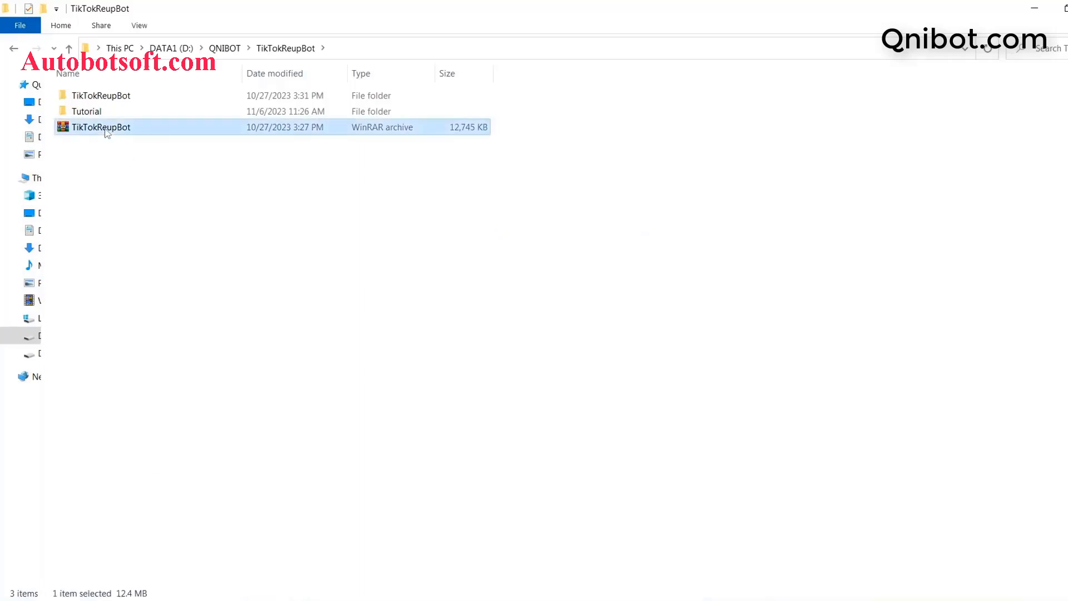
{"action": "right_click", "coordinate": [107, 131]}
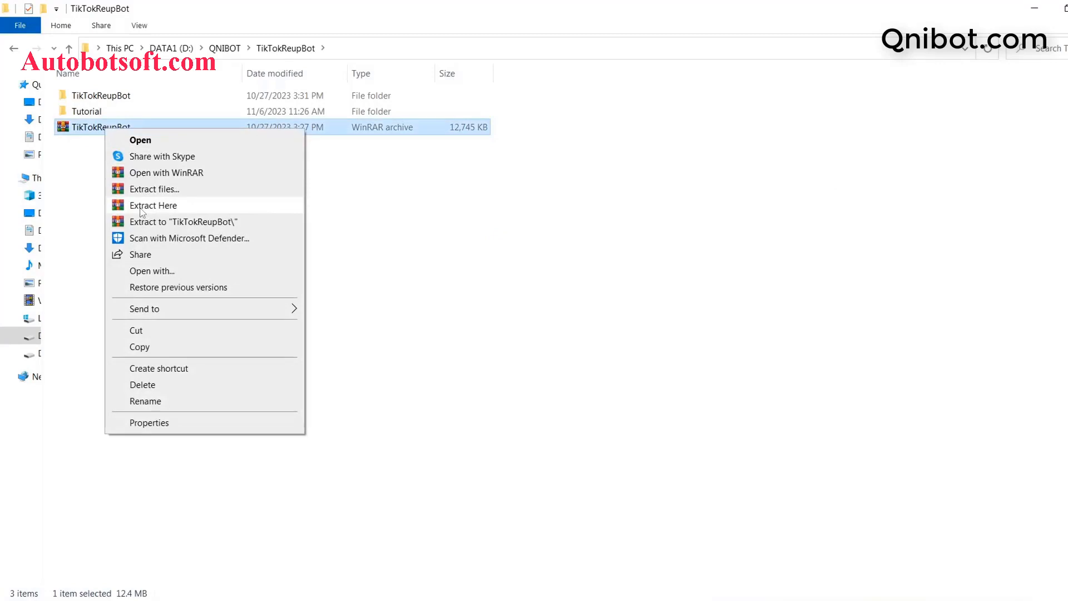
{"action": "left_click", "coordinate": [91, 148]}
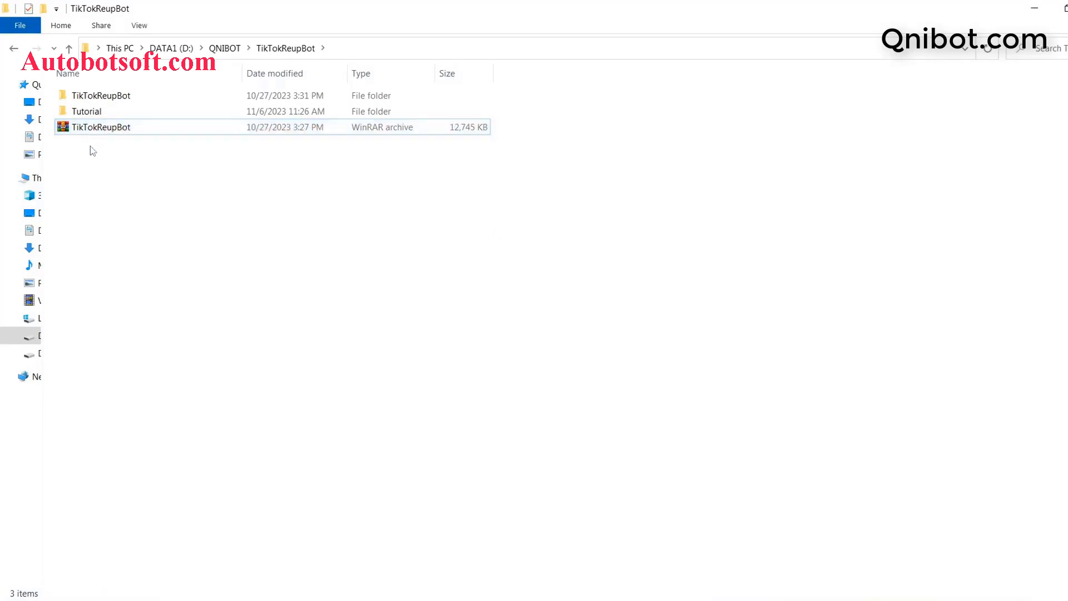
Step: Open the extracted TikTokReupBot folder and launch TikTokReupBot.exe
{"action": "double_click", "coordinate": [100, 96]}
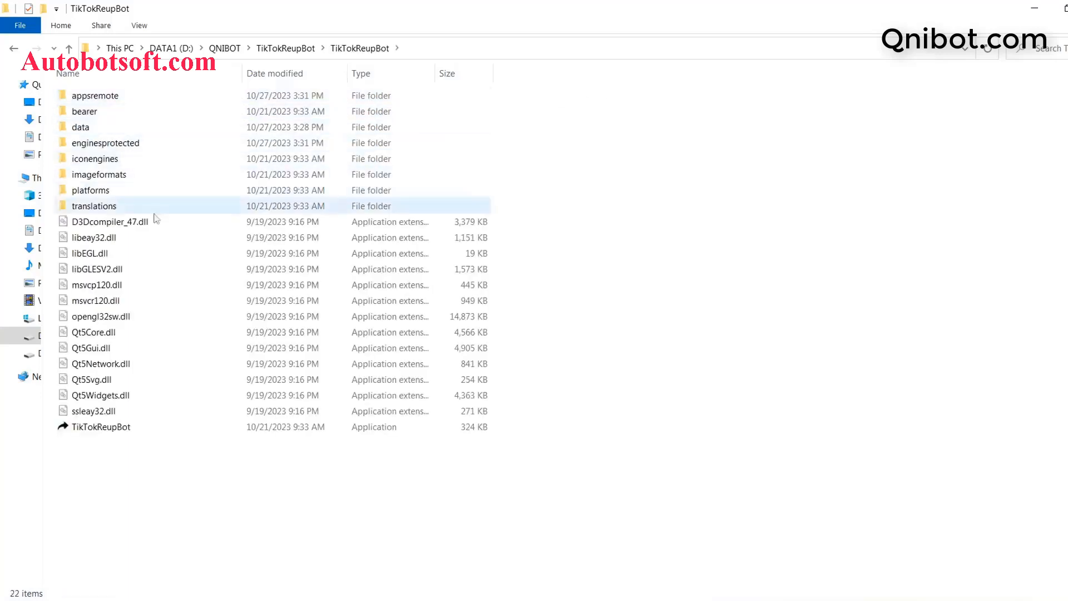
{"action": "mouse_move", "coordinate": [80, 431]}
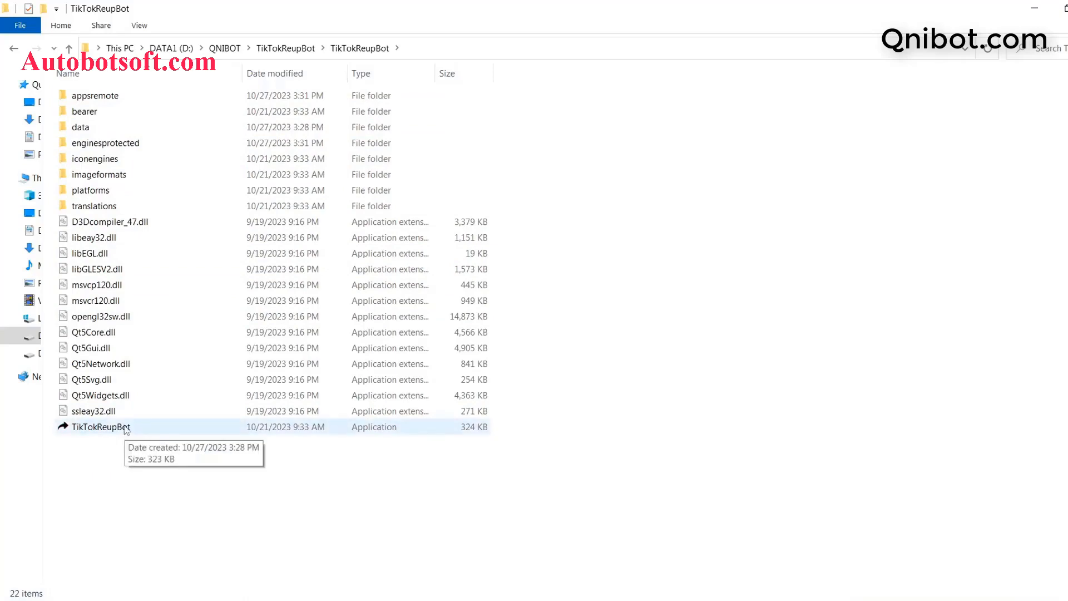
{"action": "double_click", "coordinate": [127, 430]}
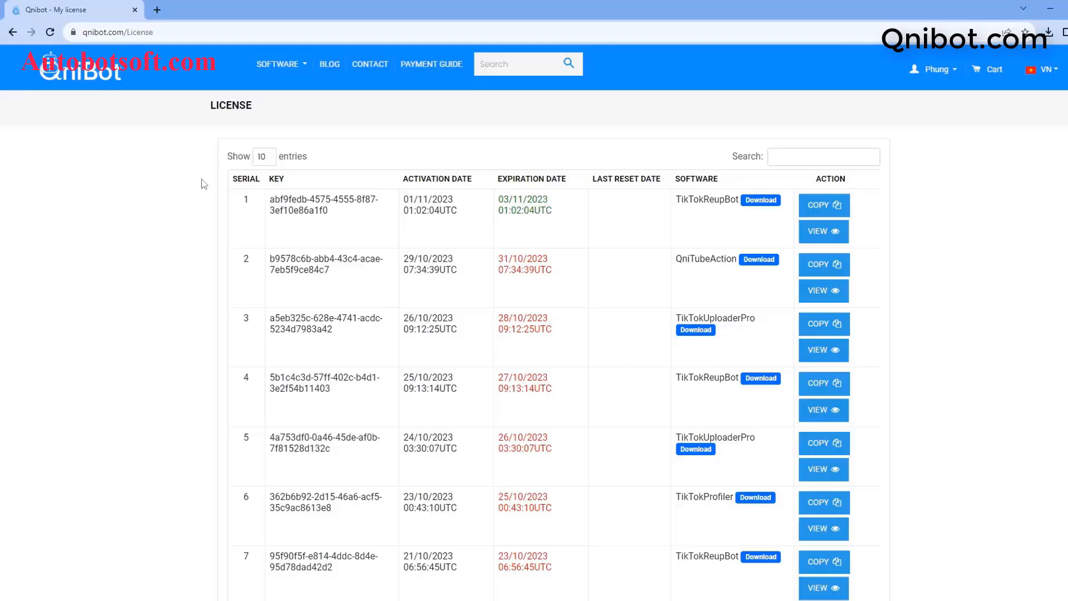
Step: Copy the row 1 license key, dismiss the Copied! prompt, and return to the bot's License Key field
{"action": "key", "text": "alt+Tab"}
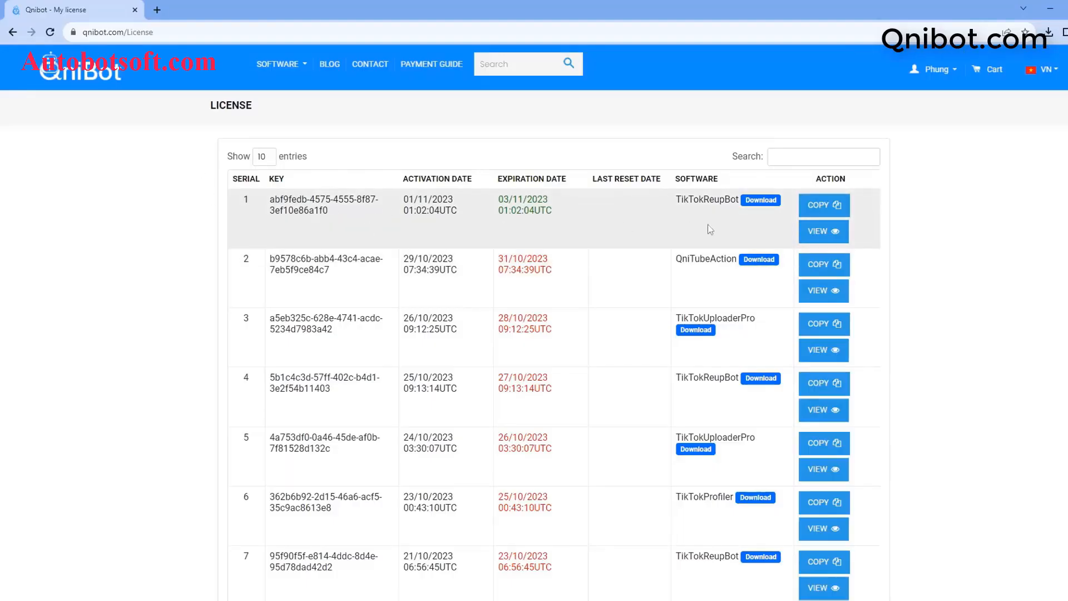
{"action": "left_click", "coordinate": [812, 206]}
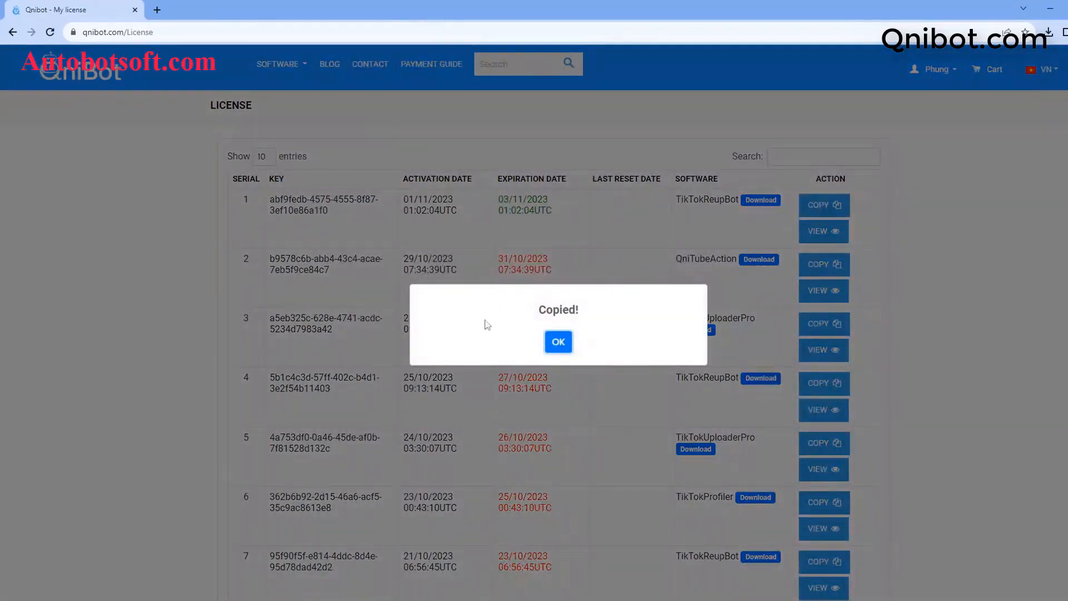
{"action": "left_click", "coordinate": [558, 342]}
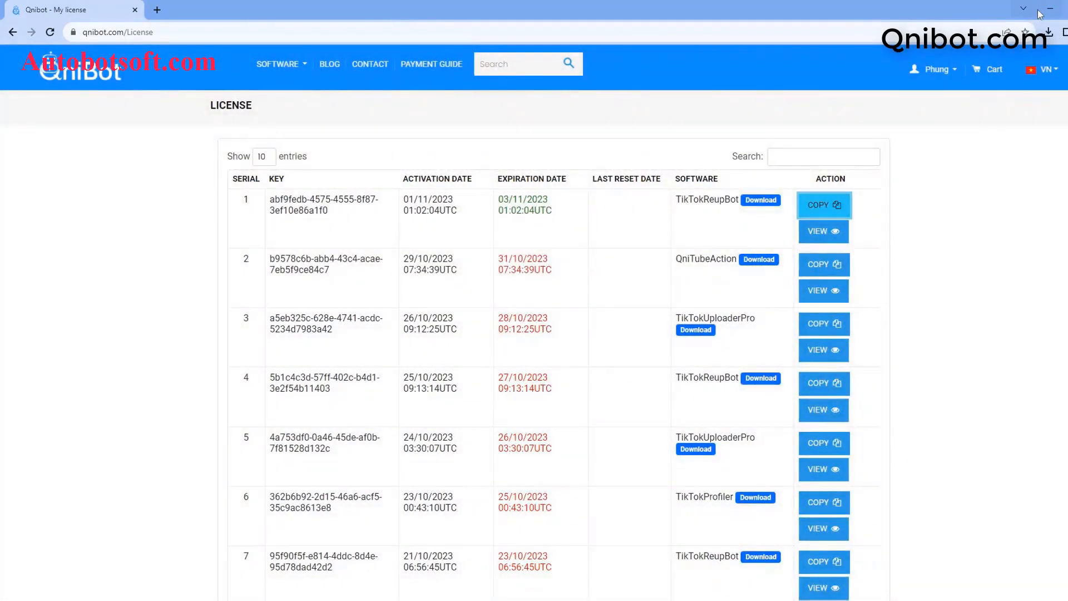
{"action": "left_click", "coordinate": [1049, 8]}
{"action": "left_click", "coordinate": [555, 164]}
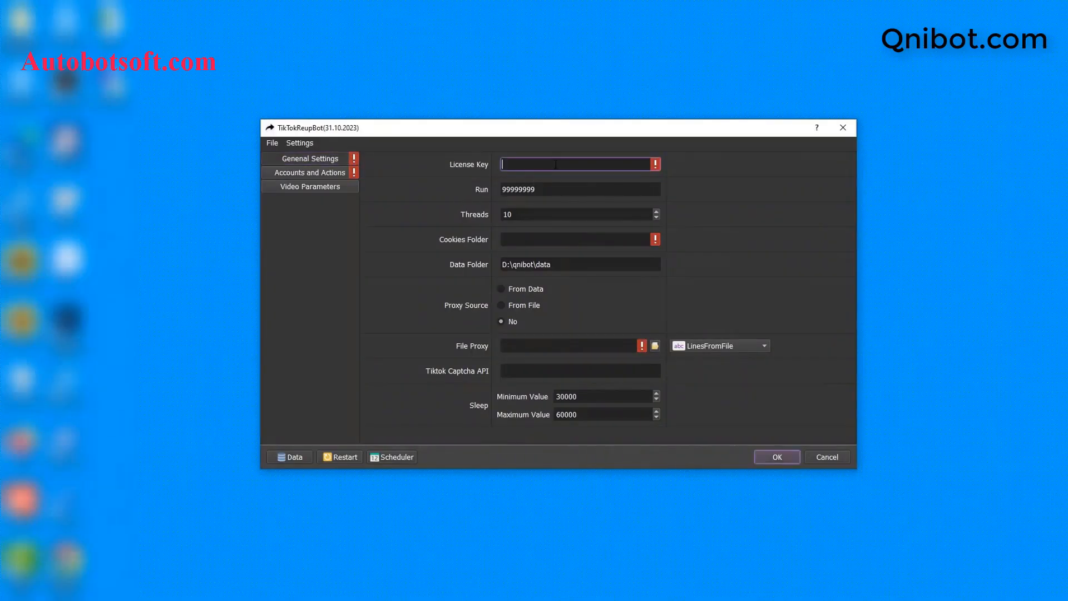
Step: Paste the license key into License Key and set Run to 100
{"action": "key", "text": "ctrl+v"}
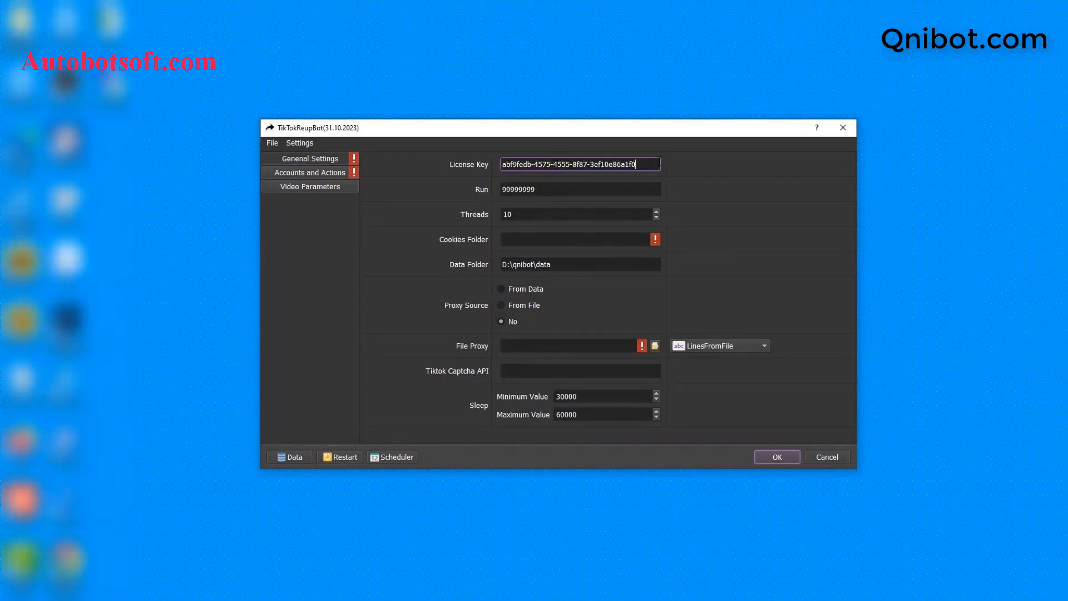
{"action": "left_click", "coordinate": [608, 188]}
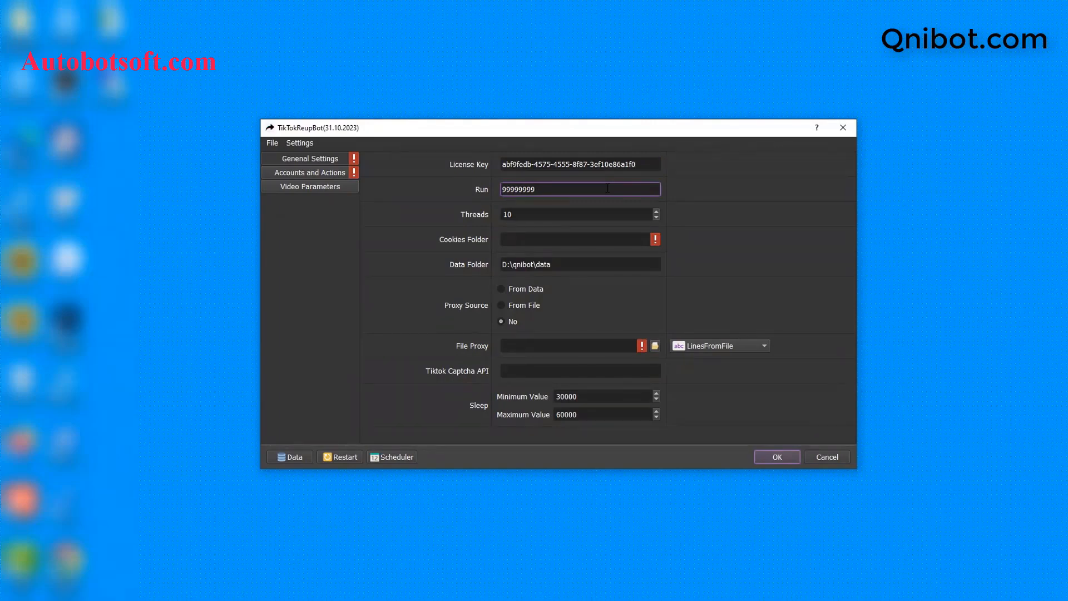
{"action": "key", "text": "ctrl+a"}
{"action": "key", "text": "BackSpace"}
{"action": "type", "text": "100"}
Step: Set Threads to 3 and move on to the Cookies Folder setting
{"action": "left_click", "coordinate": [572, 214]}
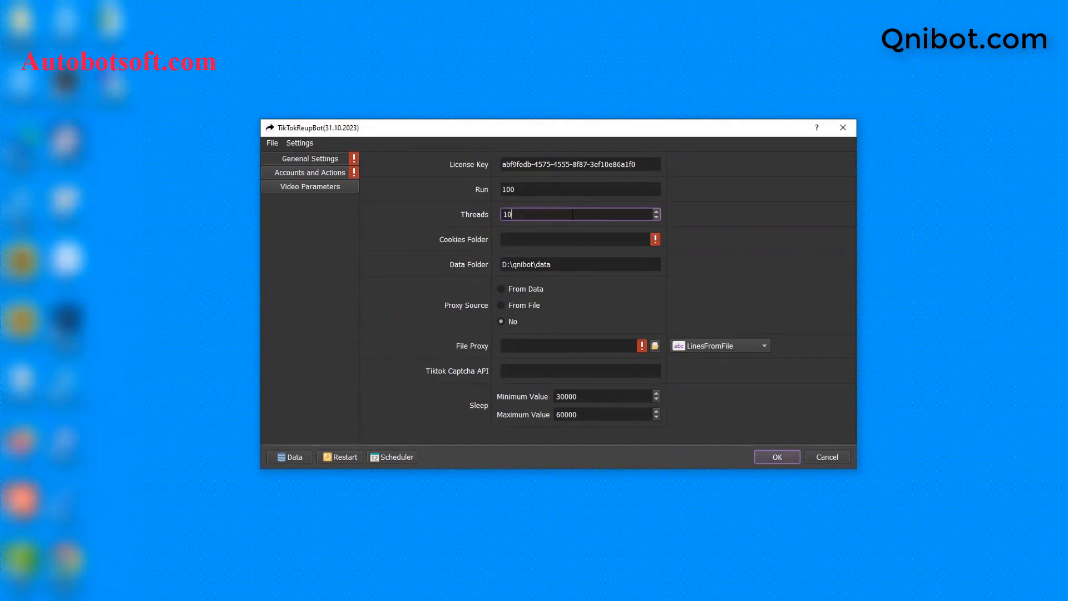
{"action": "key", "text": "BackSpace"}
{"action": "key", "text": "BackSpace"}
{"action": "type", "text": "3"}
{"action": "key", "text": "Tab"}
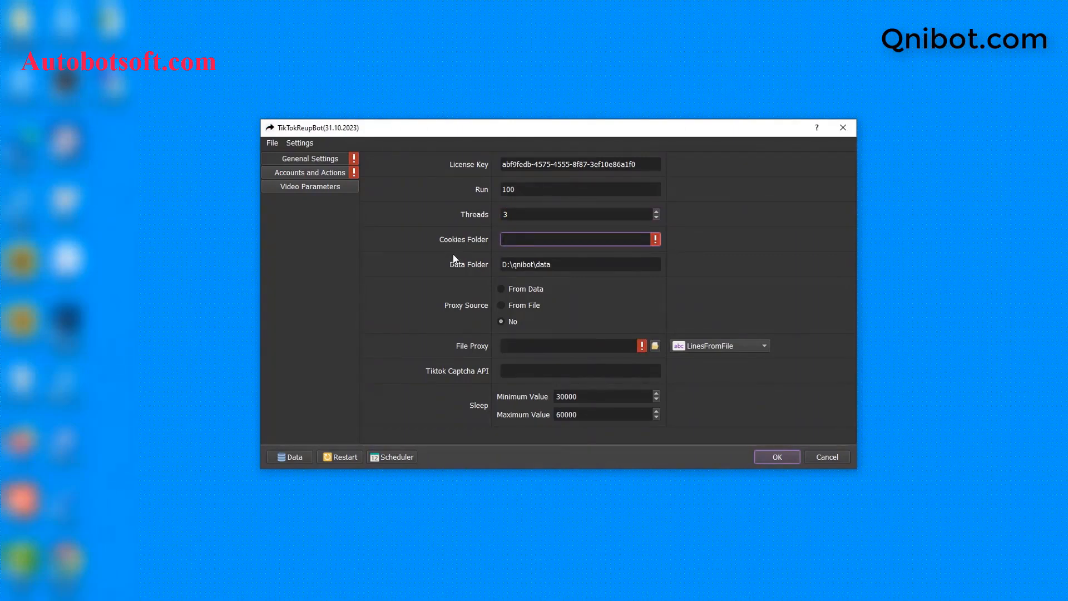
{"action": "key", "text": "alt+Tab"}
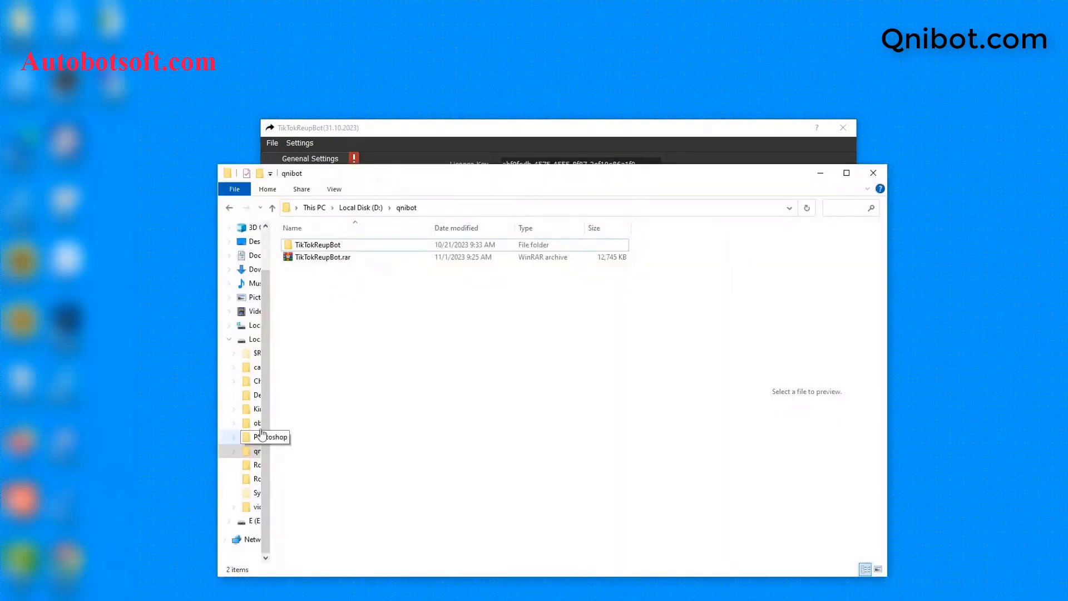
Step: Create the folder D:\qnibot\cookies and paste its path into Cookies Folder
{"action": "right_click", "coordinate": [313, 299]}
{"action": "mouse_move", "coordinate": [340, 444]}
{"action": "left_click", "coordinate": [472, 449]}
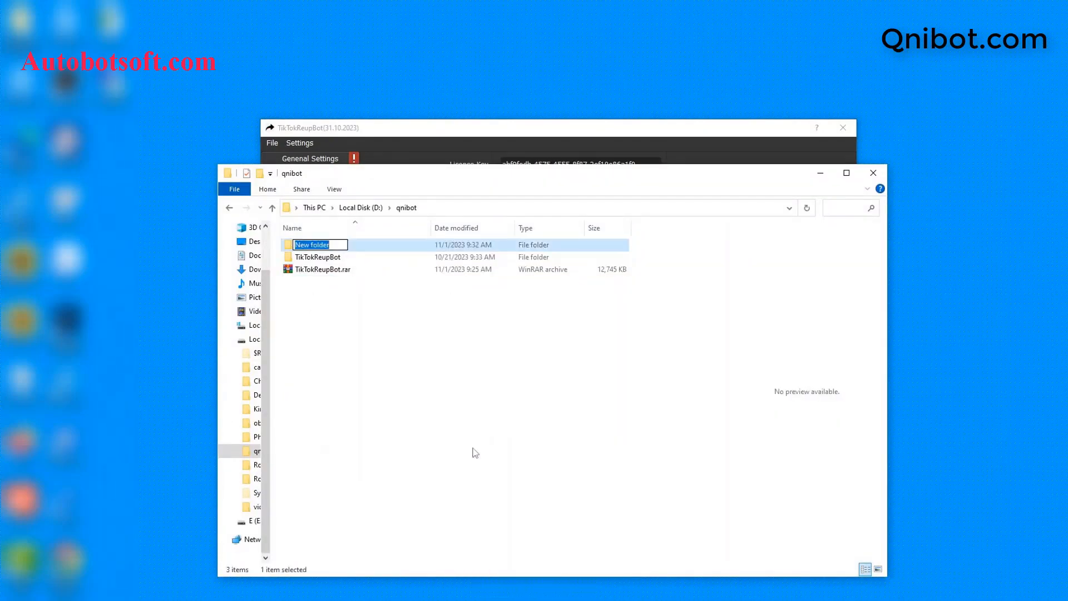
{"action": "type", "text": "cookies"}
{"action": "key", "text": "Return"}
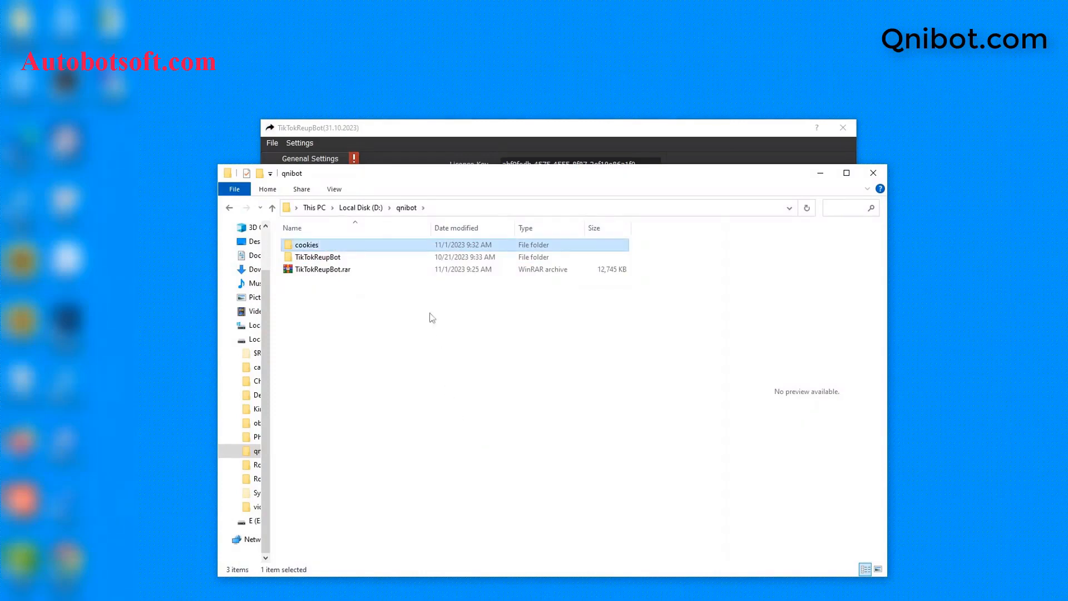
{"action": "double_click", "coordinate": [375, 245]}
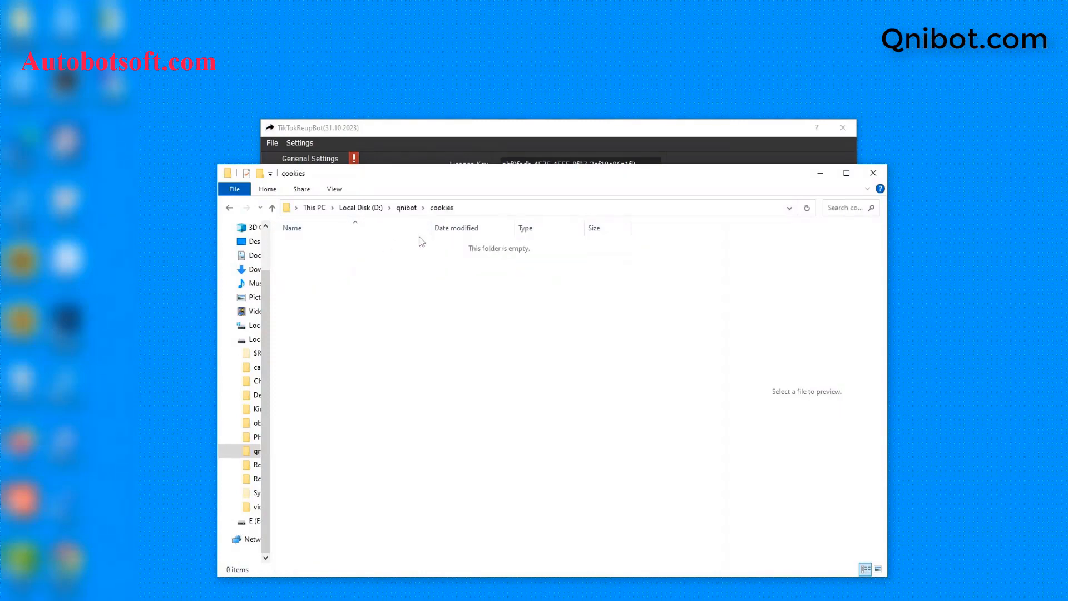
{"action": "left_click", "coordinate": [506, 208]}
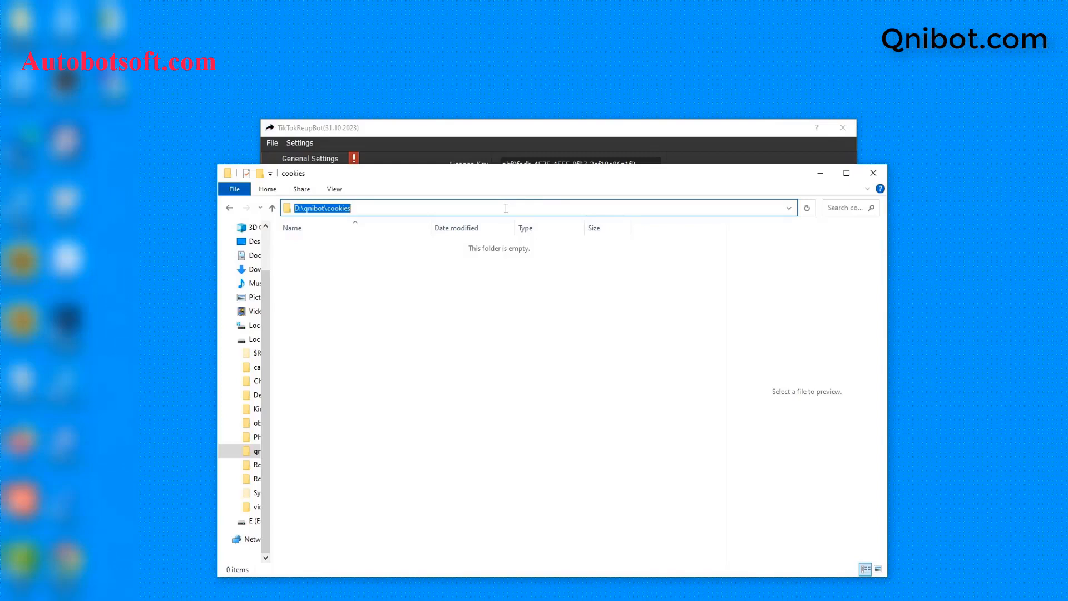
{"action": "left_click", "coordinate": [820, 173]}
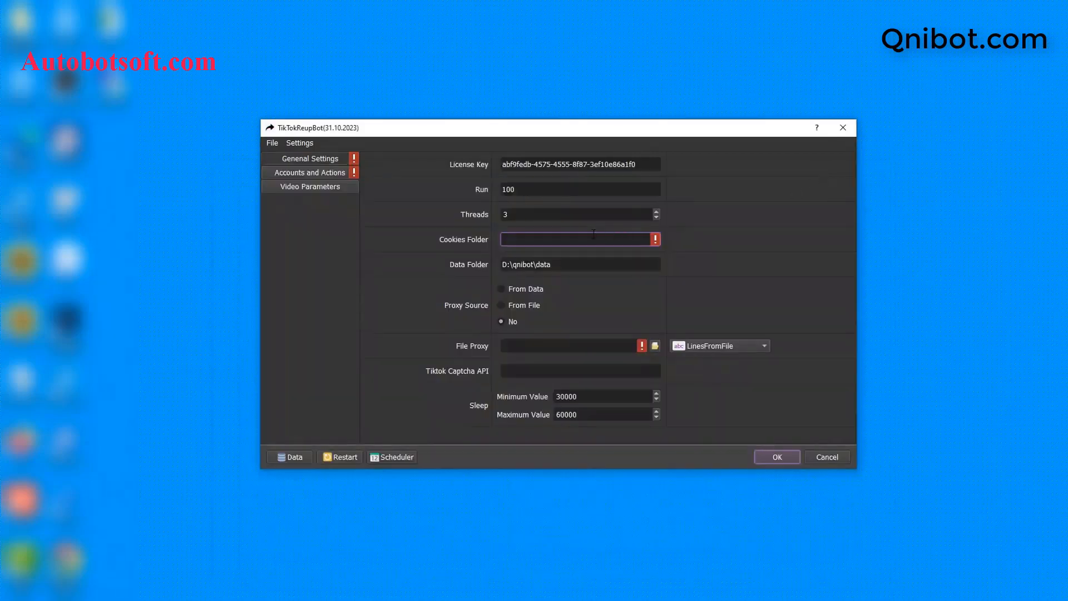
{"action": "key", "text": "ctrl+v"}
Step: Create the folder D:\qnibot\data and copy its path for the Data Folder setting
{"action": "left_click", "coordinate": [581, 265]}
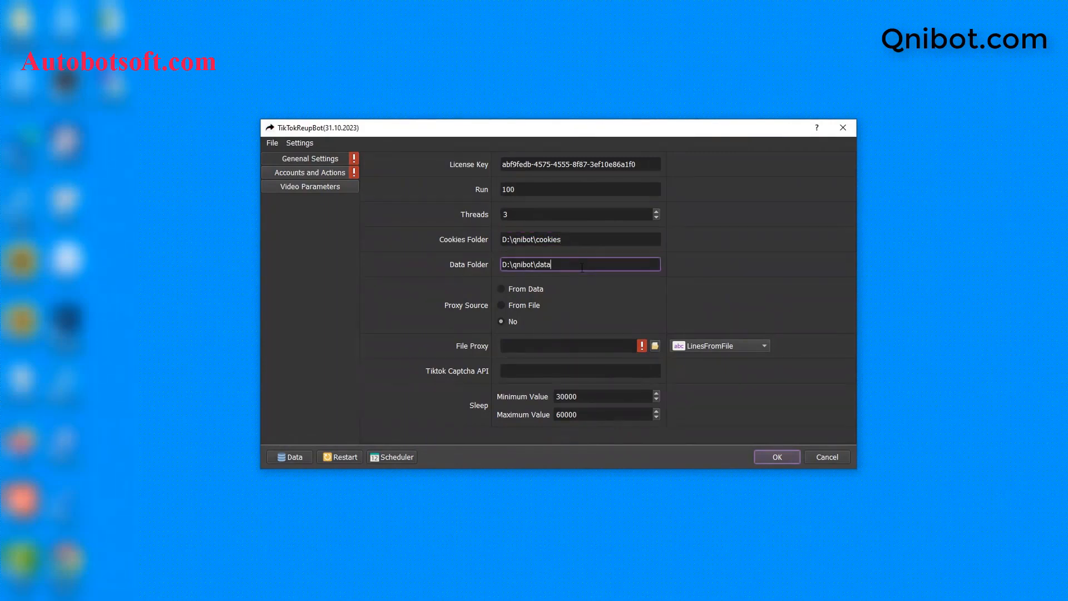
{"action": "left_click", "coordinate": [302, 591]}
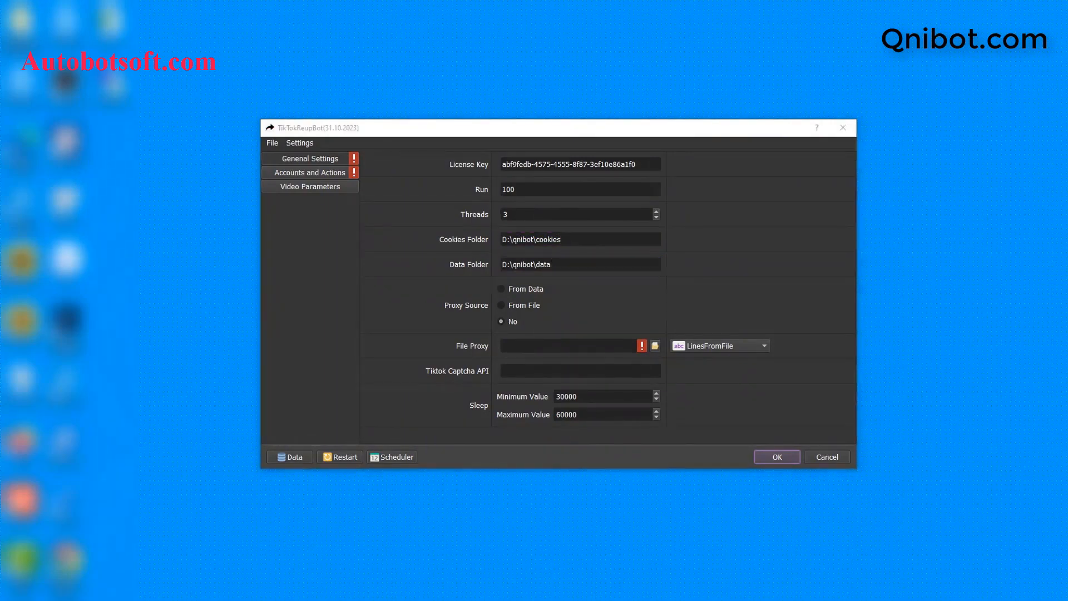
{"action": "left_click", "coordinate": [272, 207]}
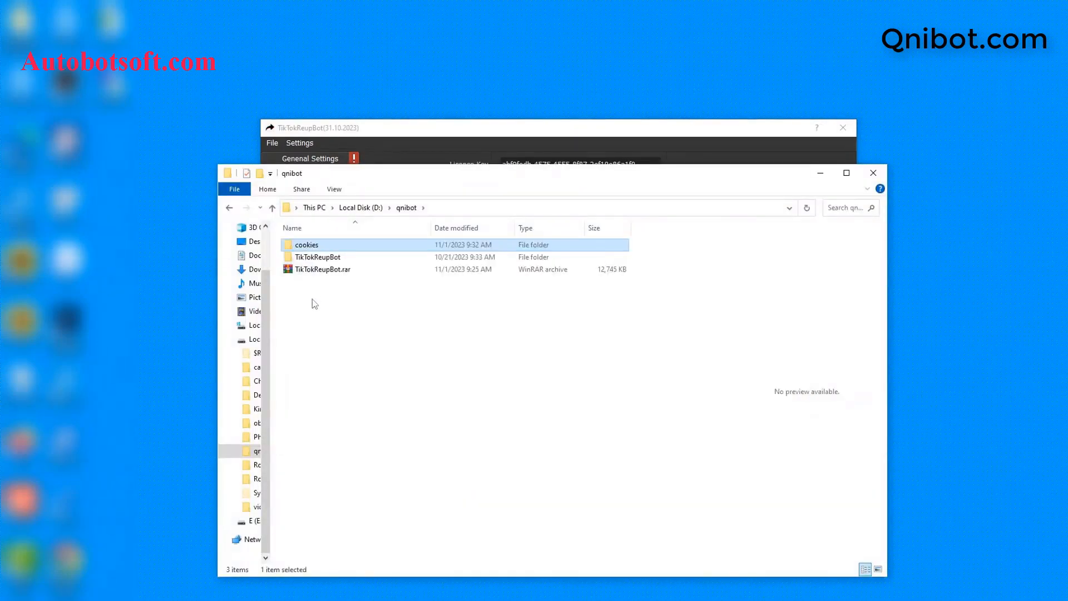
{"action": "right_click", "coordinate": [312, 298]}
{"action": "mouse_move", "coordinate": [348, 451]}
{"action": "left_click", "coordinate": [502, 276]}
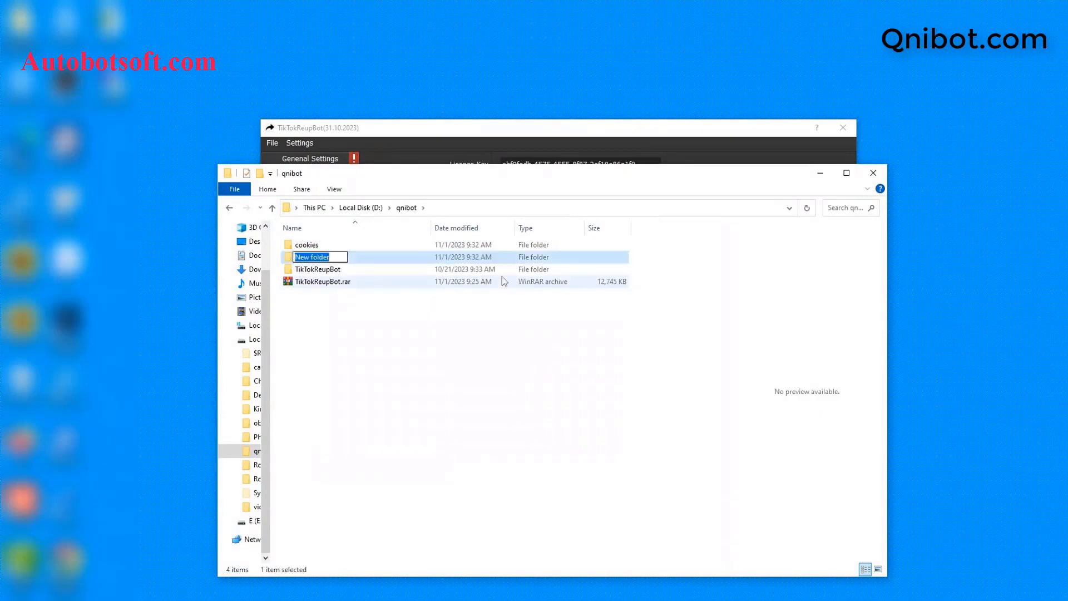
{"action": "type", "text": "data"}
{"action": "key", "text": "Return"}
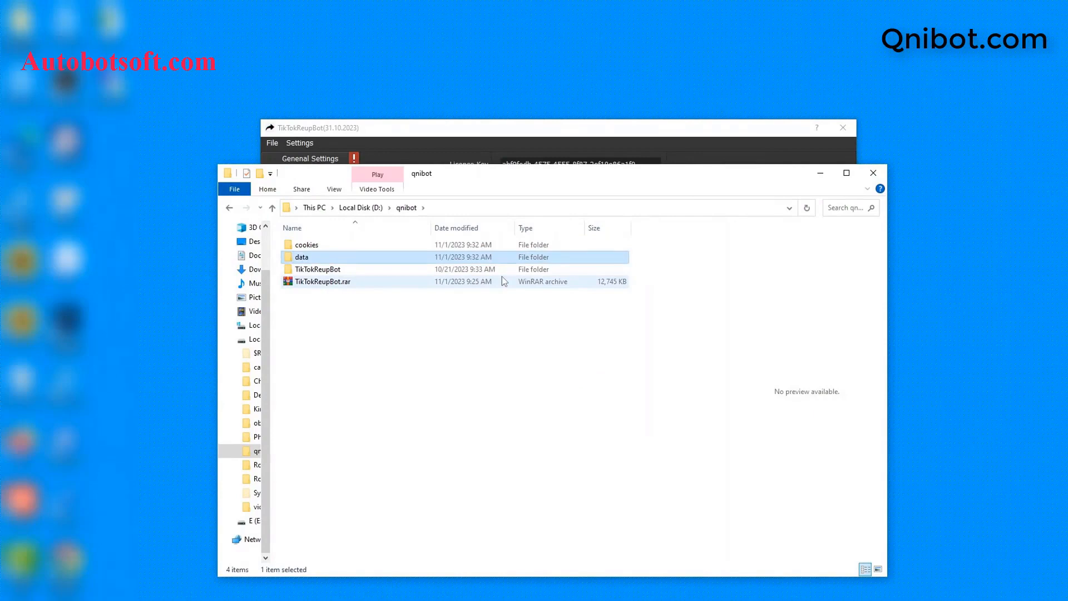
{"action": "double_click", "coordinate": [417, 257]}
{"action": "left_click", "coordinate": [498, 208]}
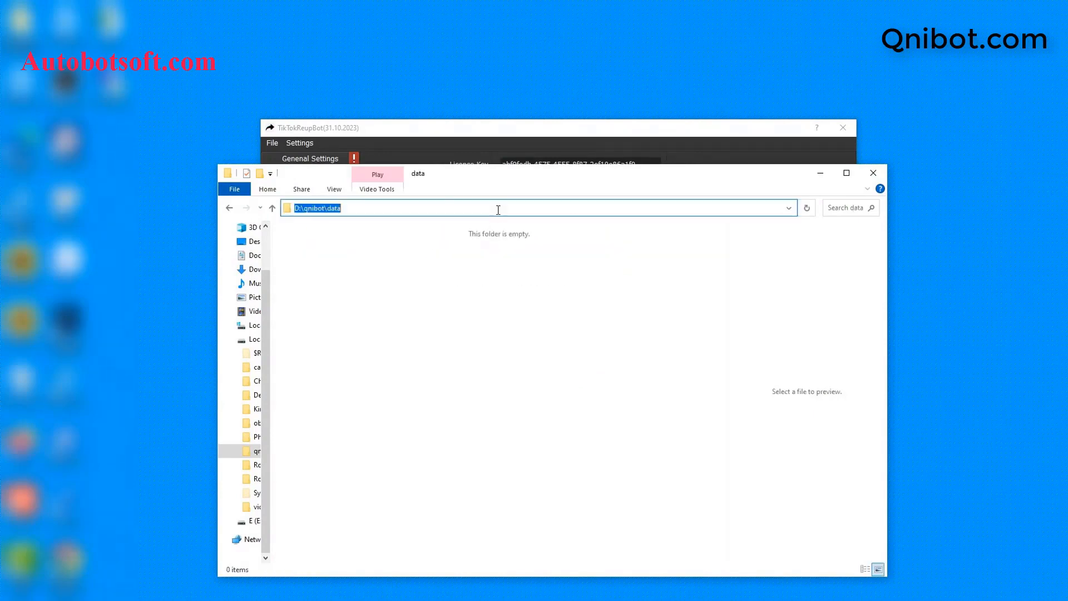
{"action": "left_click", "coordinate": [820, 173]}
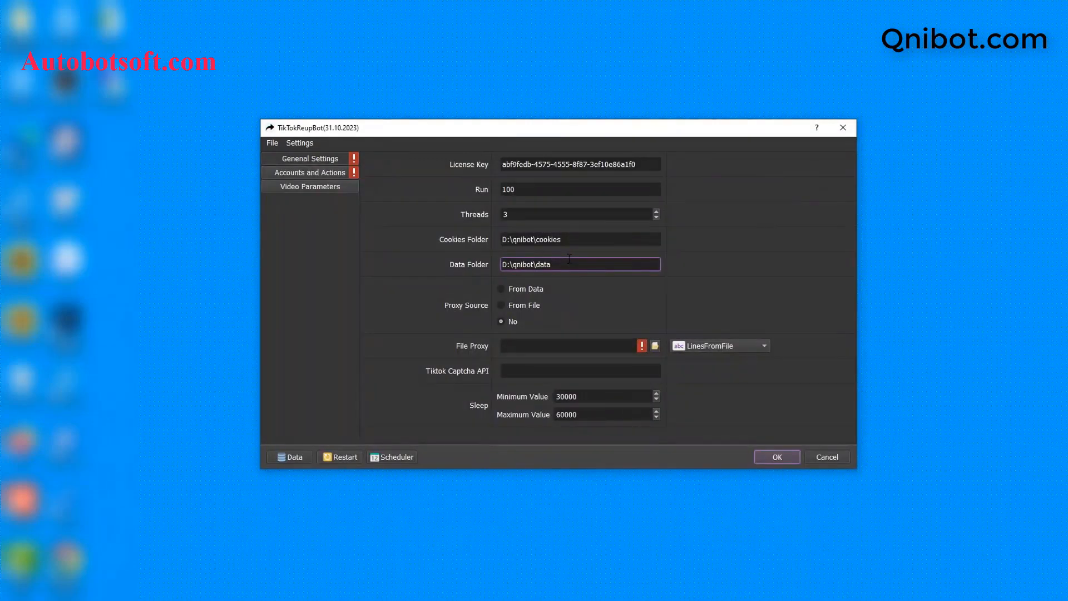
{"action": "double_click", "coordinate": [569, 259]}
Step: Set Data Folder to D:\qnibot\data and Proxy Source to From File
{"action": "key", "text": "ctrl+a"}
{"action": "key", "text": "ctrl+v"}
{"action": "left_click", "coordinate": [505, 306]}
{"action": "left_click", "coordinate": [503, 291]}
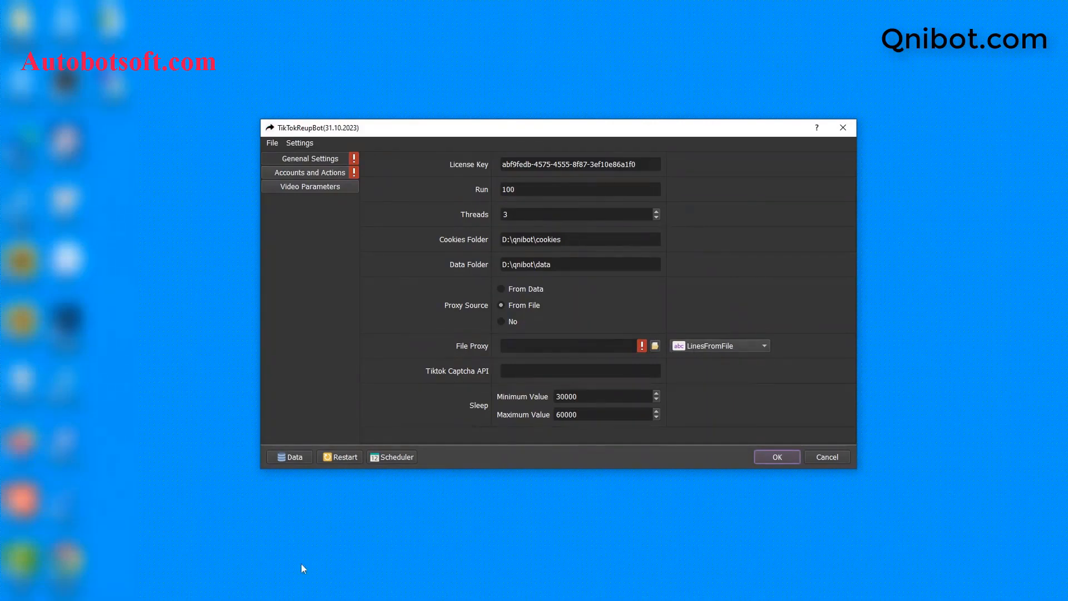
Step: Go back to the qnibot folder in File Explorer to add a new item
{"action": "left_click", "coordinate": [221, 598]}
{"action": "left_click", "coordinate": [272, 208]}
{"action": "right_click", "coordinate": [329, 300]}
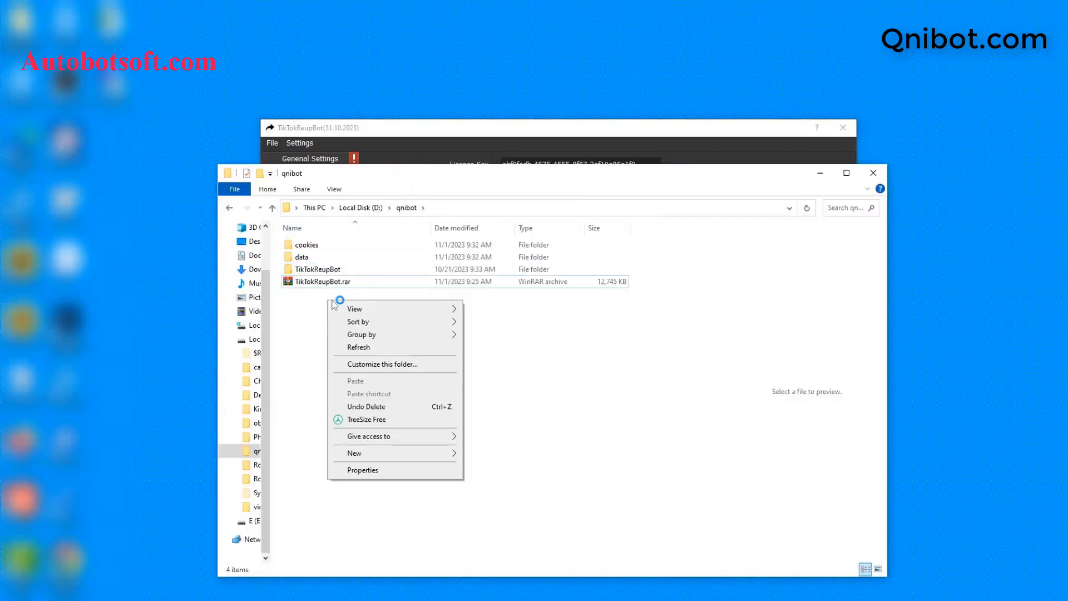
Step: Create a text file proxy.txt in D:\qnibot and open it with Notepad
{"action": "mouse_move", "coordinate": [356, 452]}
{"action": "left_click", "coordinate": [490, 428]}
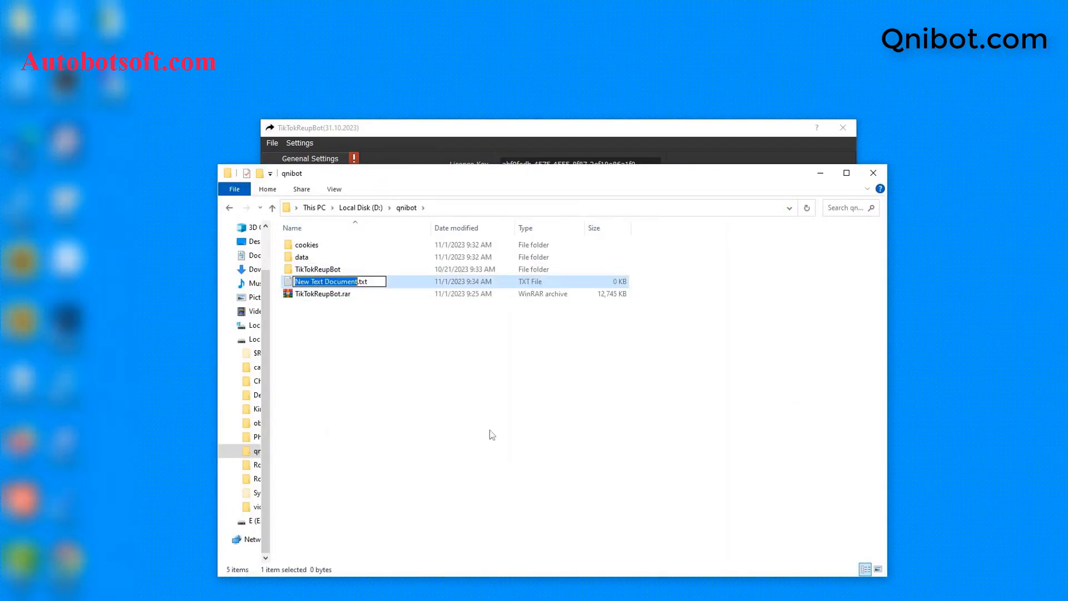
{"action": "type", "text": "pro"}
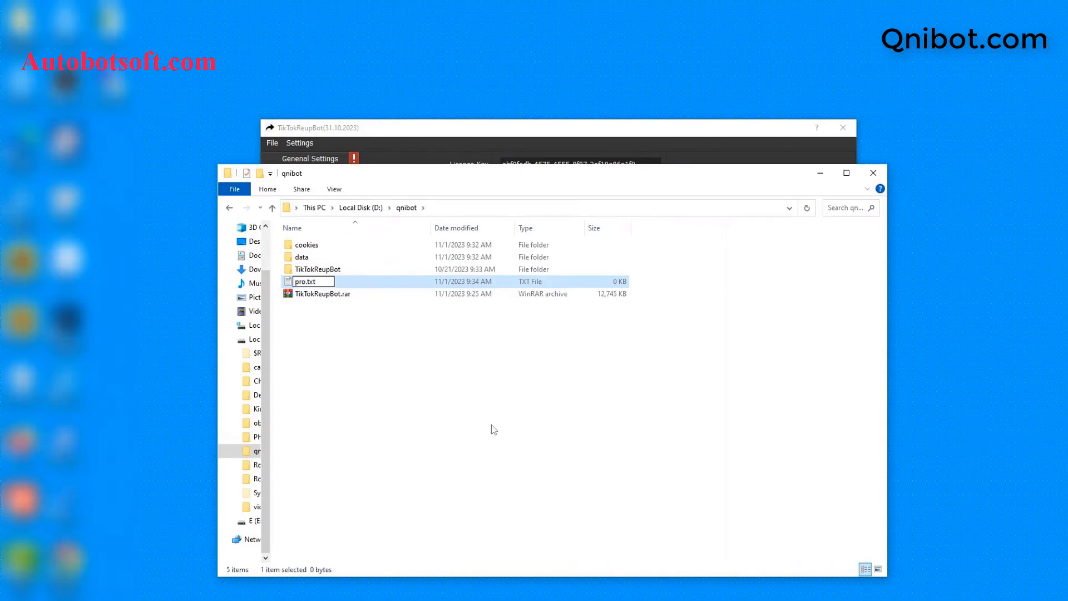
{"action": "type", "text": "xy"}
{"action": "key", "text": "Return"}
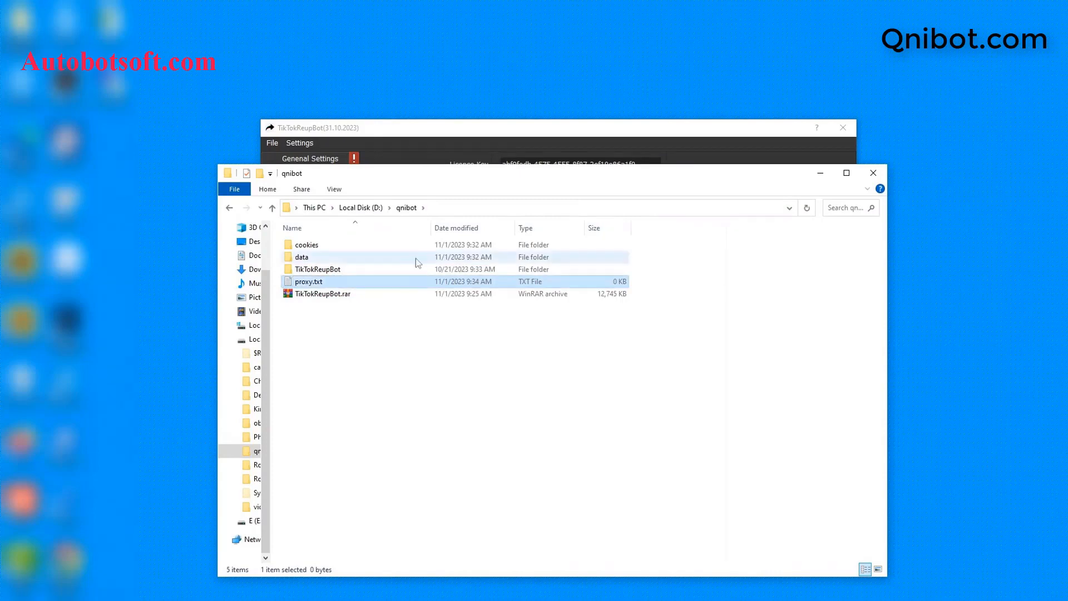
{"action": "double_click", "coordinate": [416, 281]}
{"action": "left_click", "coordinate": [503, 205]}
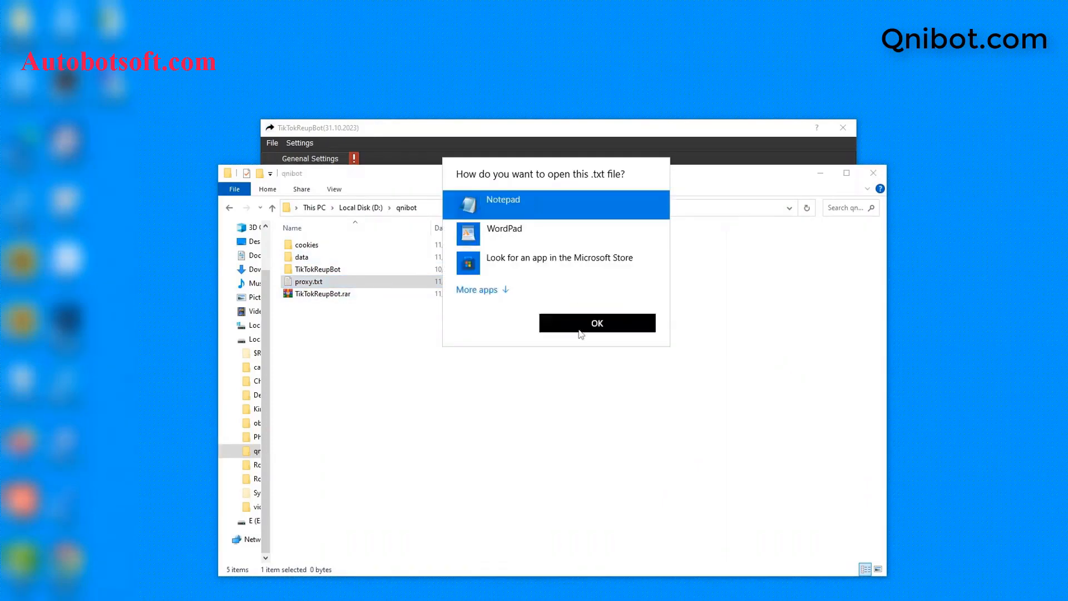
{"action": "left_click", "coordinate": [581, 334]}
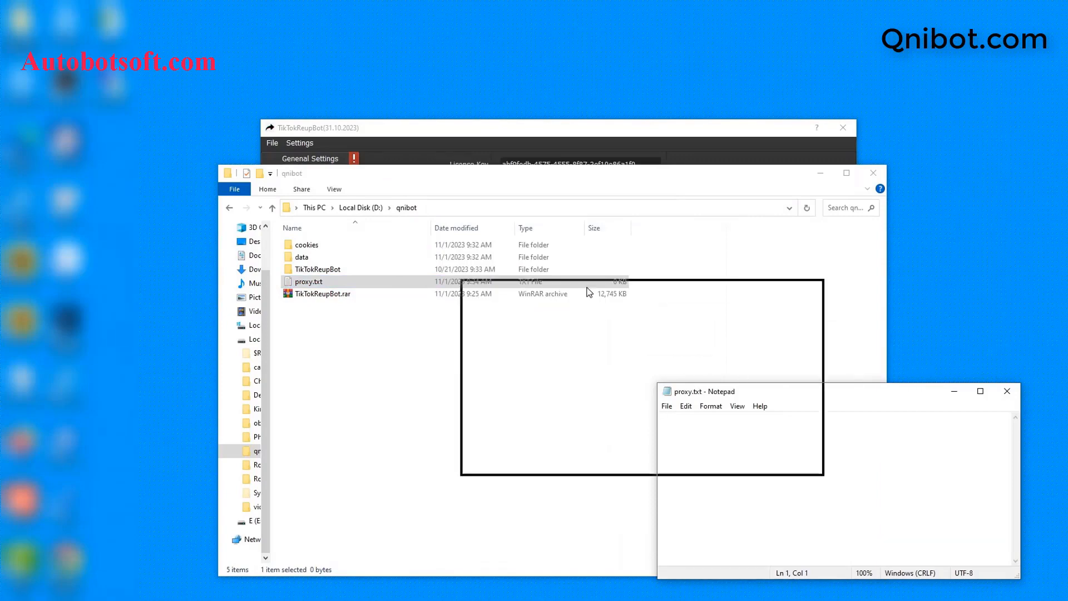
Step: Paste the IP:port proxy list, append :username:password to line 13, and save proxy.txt
{"action": "left_click_drag", "start_coordinate": [589, 292], "coordinate": [589, 292]}
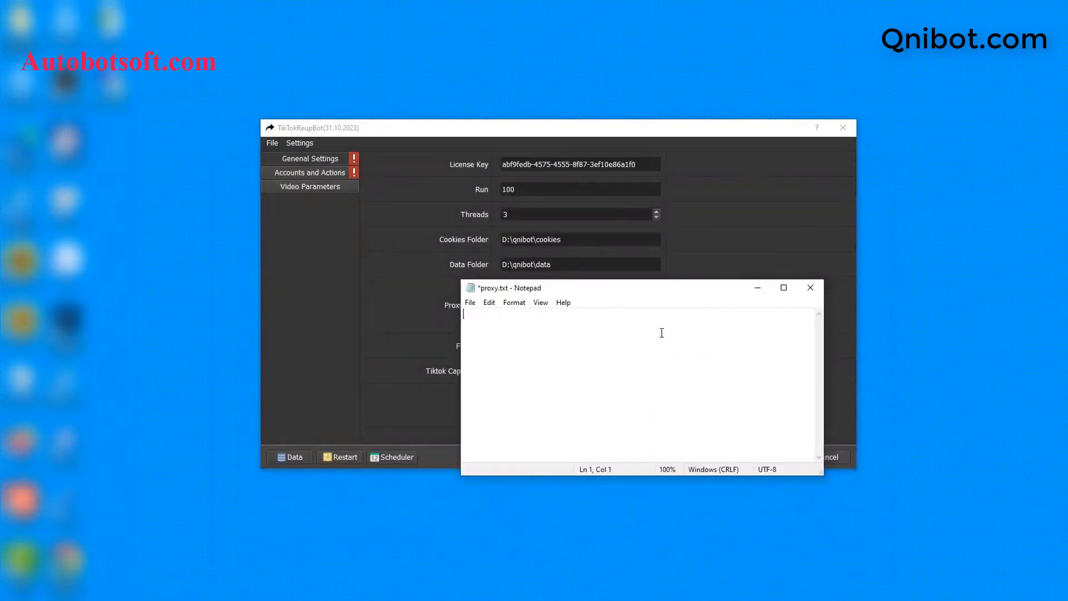
{"action": "key", "text": "ctrl+v"}
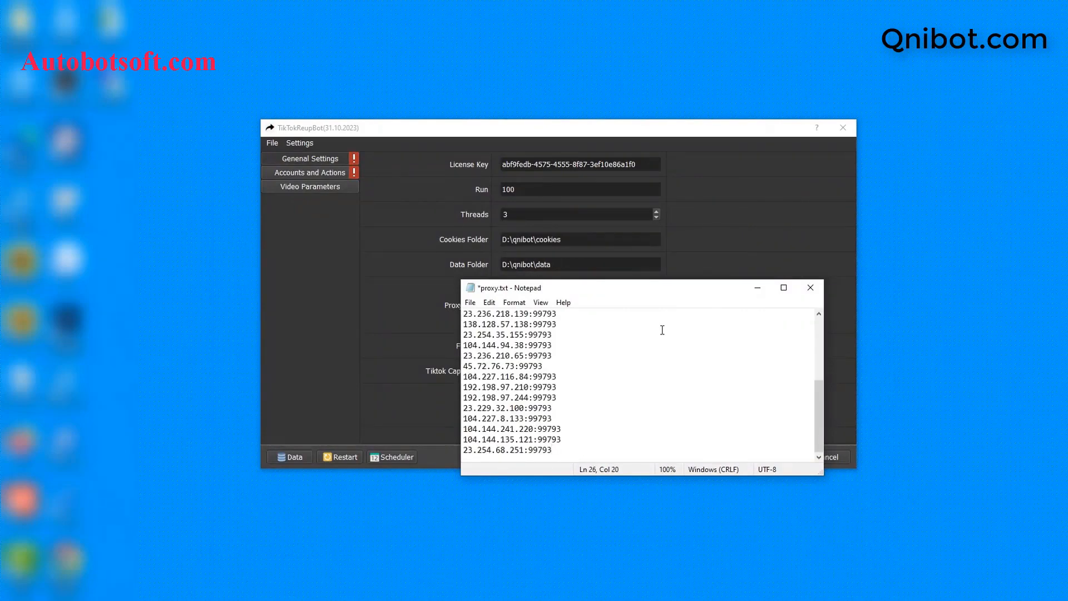
{"action": "left_click", "coordinate": [601, 310]}
{"action": "type", "text": ":username:password"}
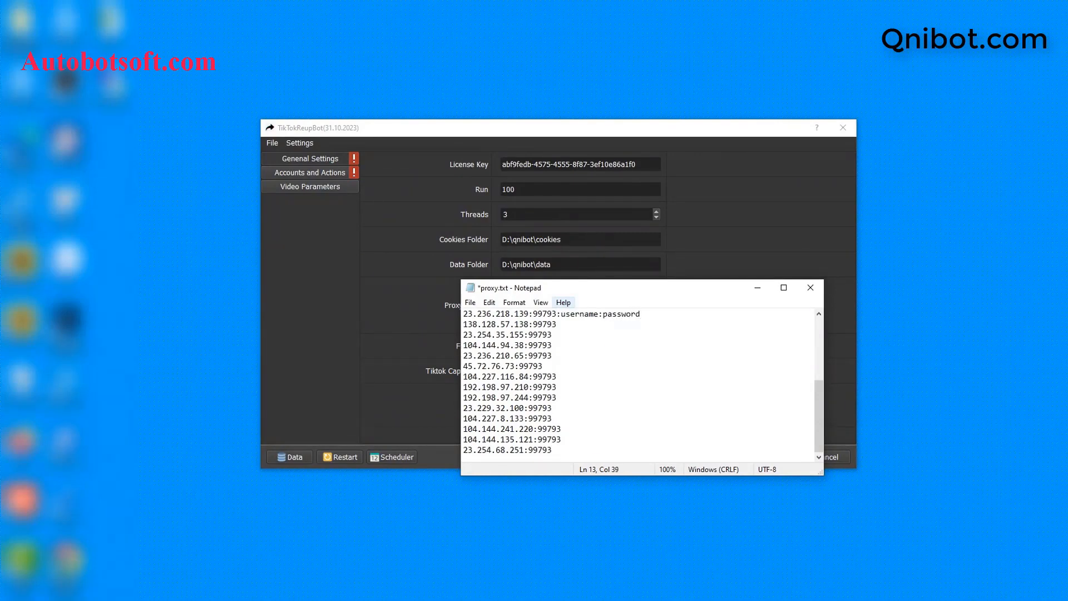
{"action": "left_click", "coordinate": [470, 304]}
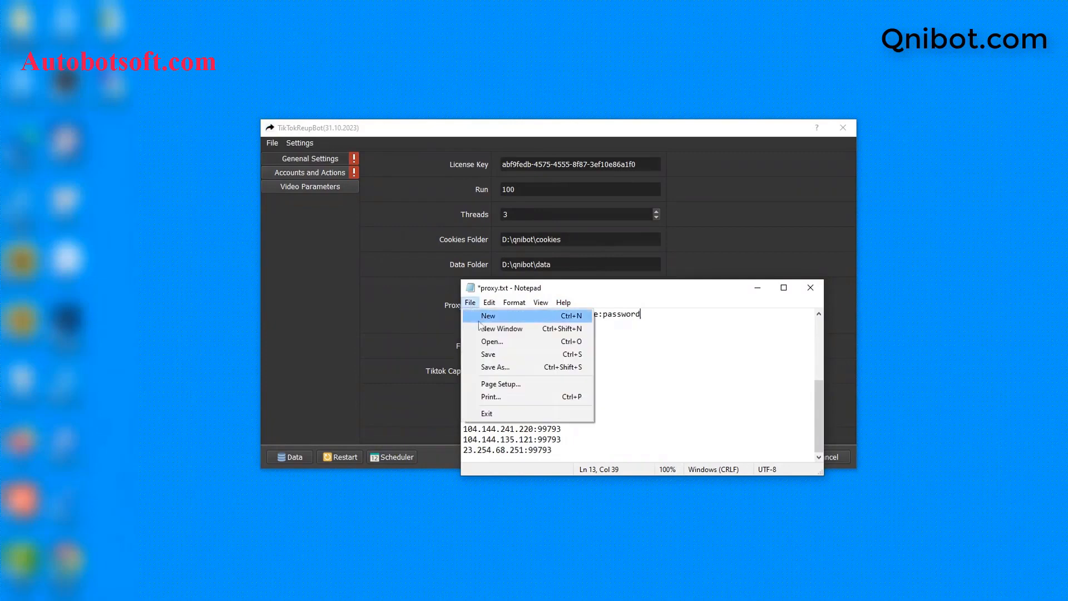
{"action": "left_click", "coordinate": [485, 354]}
{"action": "left_click", "coordinate": [757, 288]}
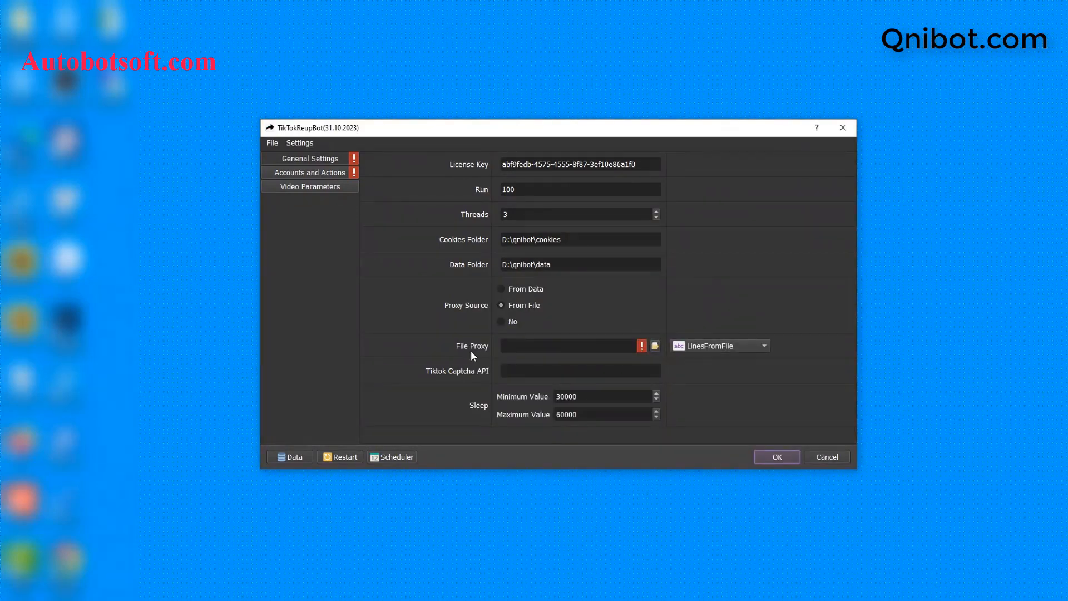
Step: Load D:/qnibot/proxy.txt as the File Proxy
{"action": "left_click", "coordinate": [655, 348]}
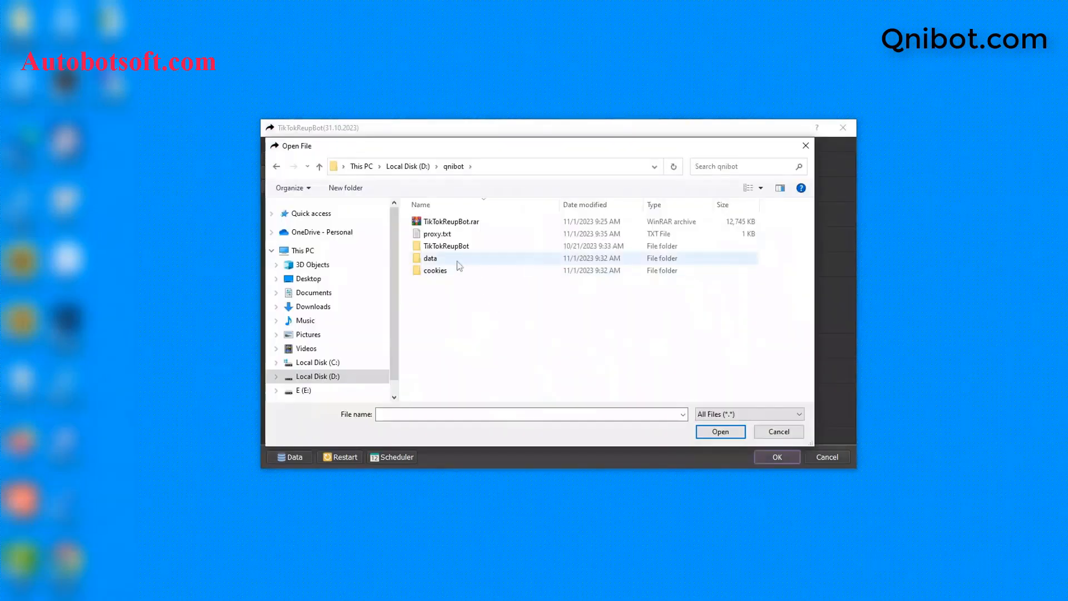
{"action": "left_click", "coordinate": [439, 234]}
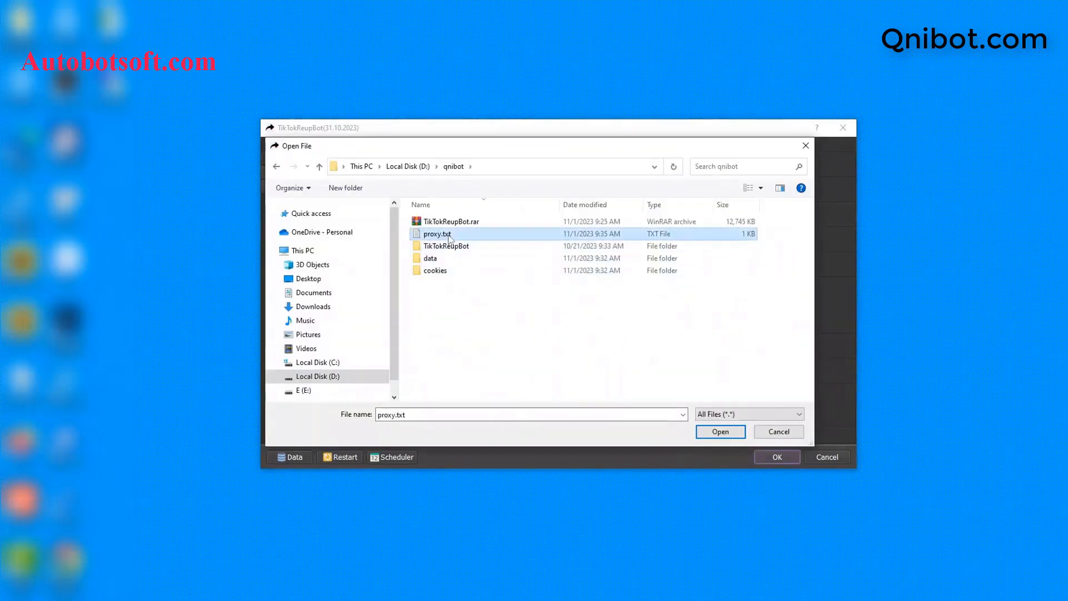
{"action": "left_click", "coordinate": [712, 434]}
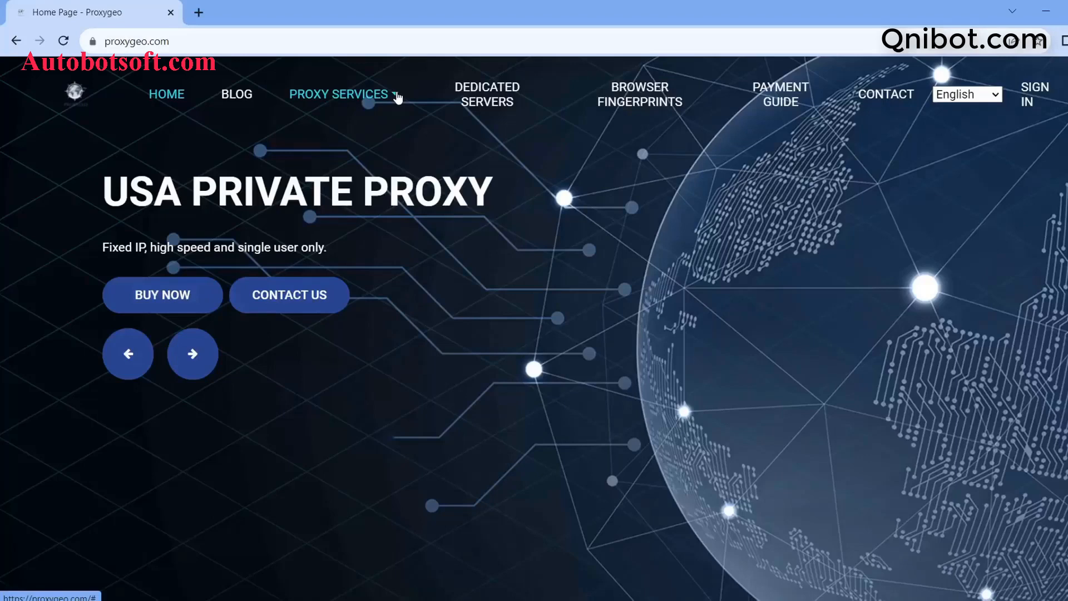
{"action": "left_click", "coordinate": [396, 95]}
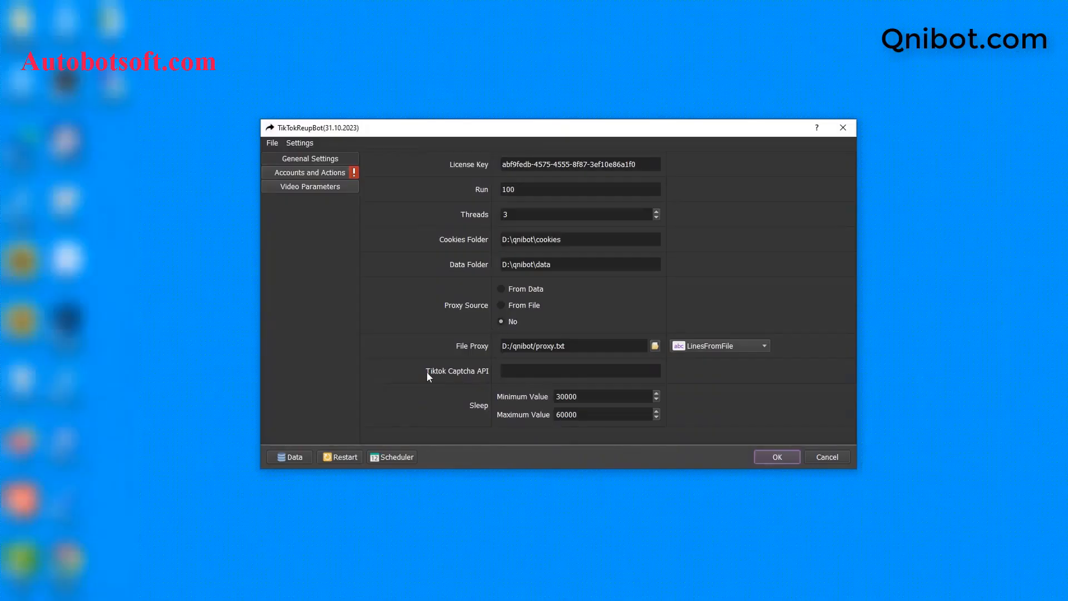
{"action": "left_click", "coordinate": [503, 371]}
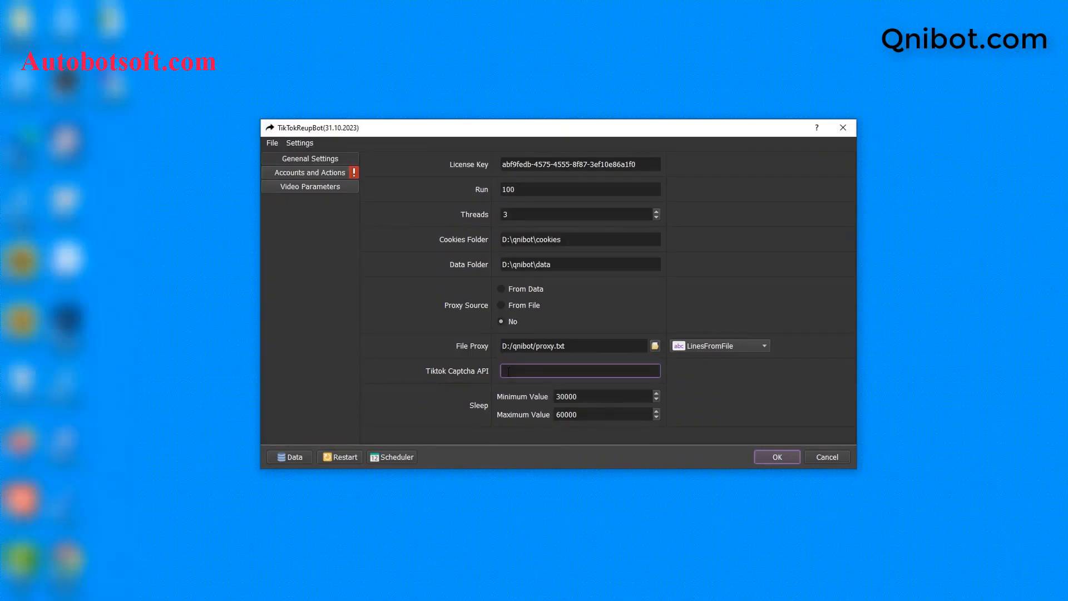
{"action": "left_click", "coordinate": [507, 371]}
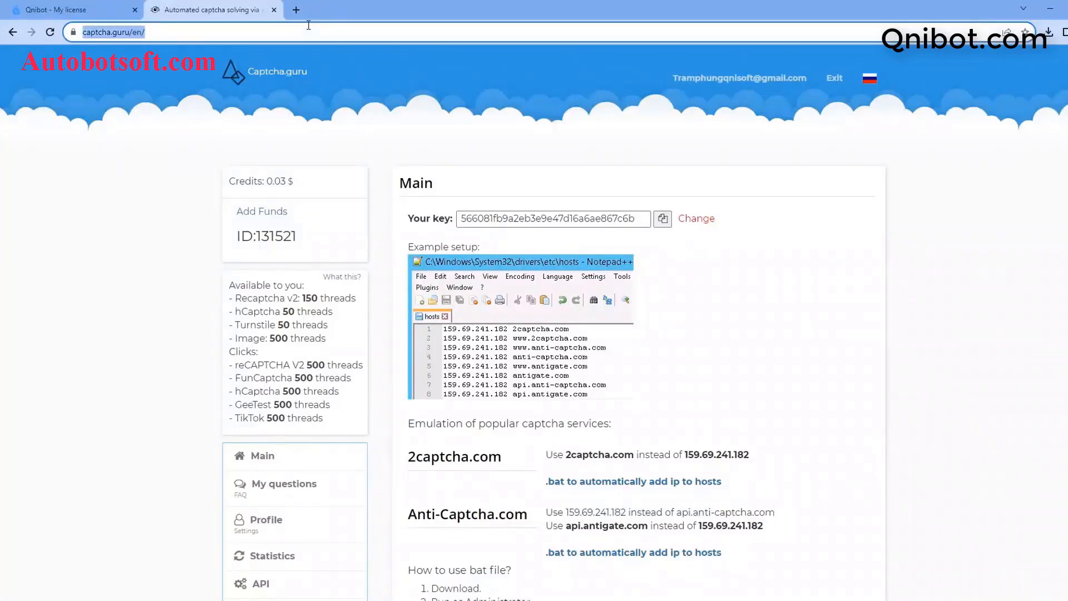
Step: Copy the account's API key from the captcha.guru main page
{"action": "left_click", "coordinate": [109, 32]}
{"action": "left_click_drag", "start_coordinate": [109, 33], "coordinate": [158, 32]}
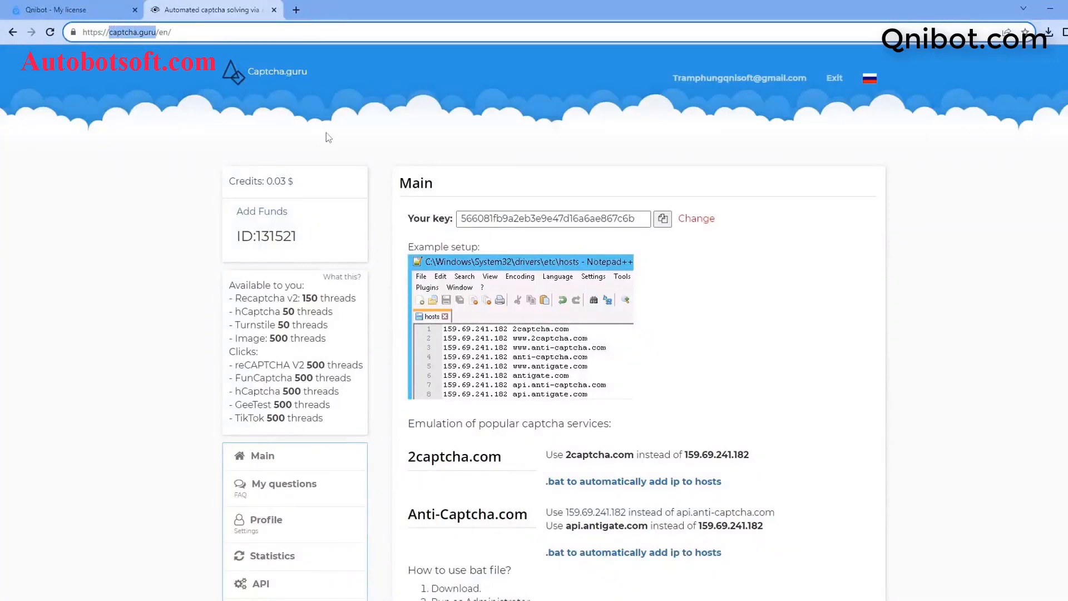
{"action": "left_click", "coordinate": [663, 219]}
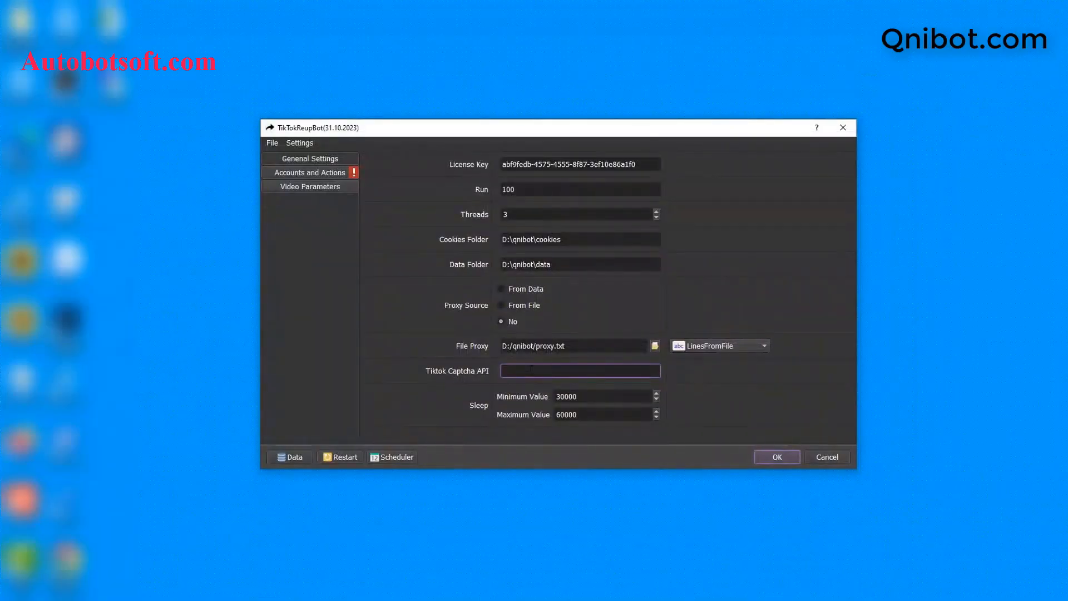
Step: Paste the Captcha.guru key into Tiktok Captcha API and review the 30000 minimum sleep value
{"action": "right_click", "coordinate": [531, 370]}
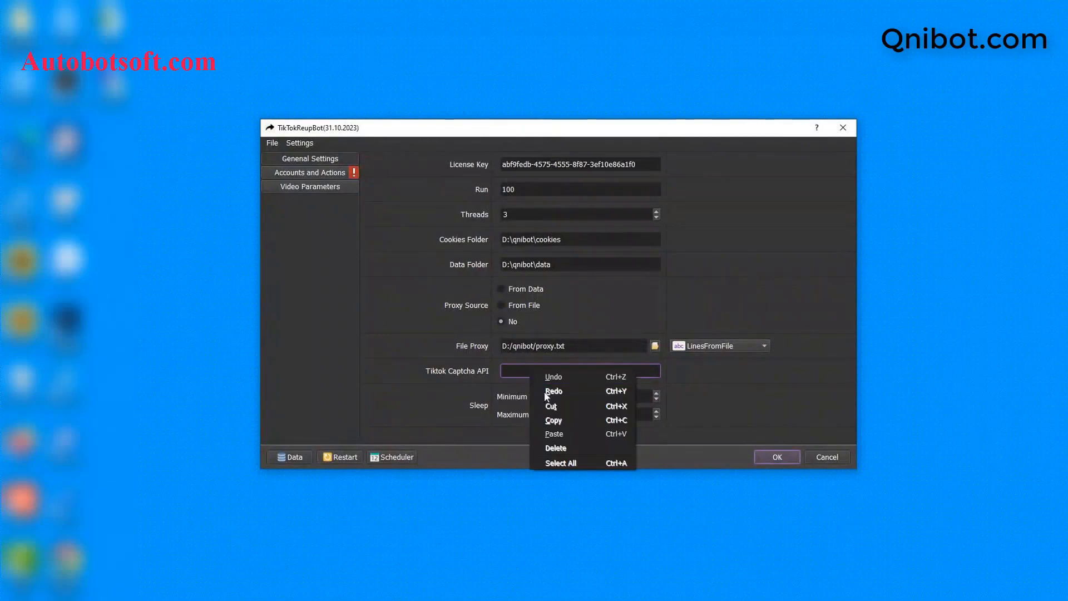
{"action": "left_click", "coordinate": [555, 434]}
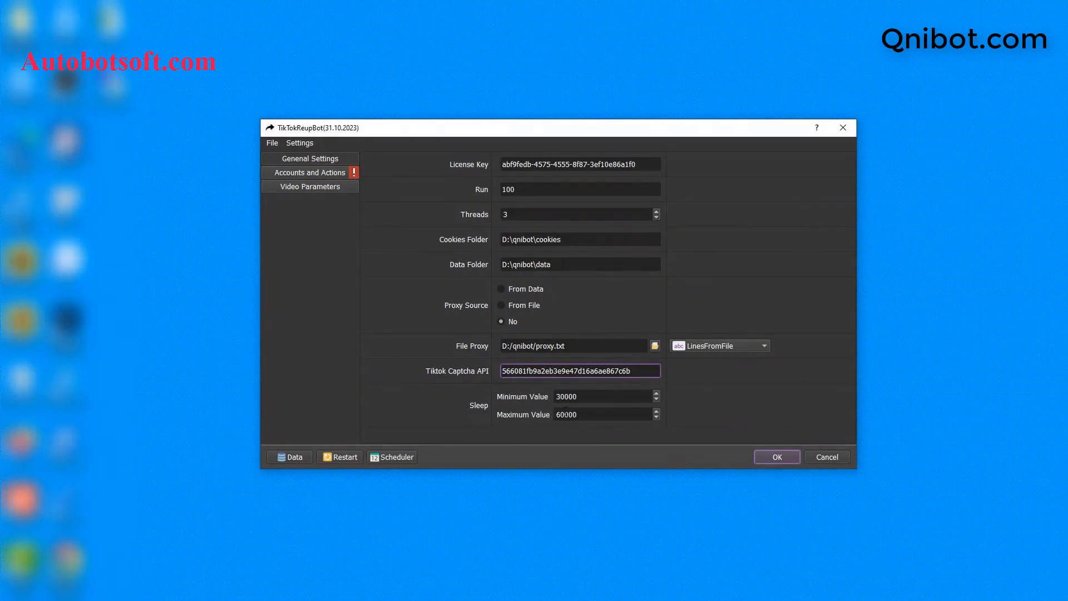
{"action": "left_click", "coordinate": [584, 398]}
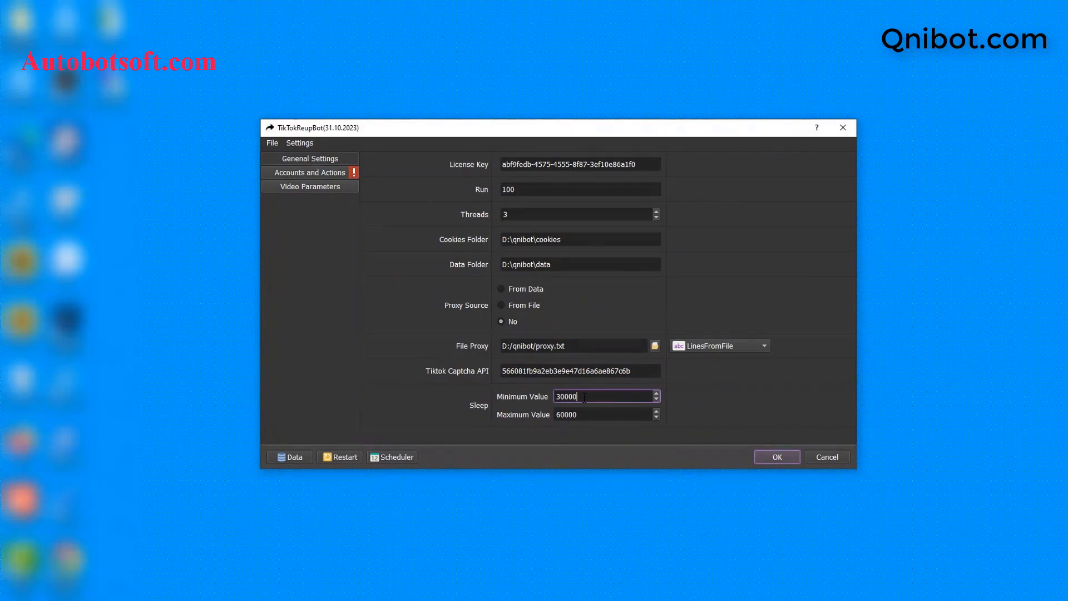
{"action": "left_click_drag", "start_coordinate": [583, 397], "coordinate": [566, 399]}
{"action": "left_click_drag", "start_coordinate": [585, 415], "coordinate": [565, 415]}
{"action": "left_click", "coordinate": [584, 397]}
Step: Leave Sleep at 30000–60000 and go to the Accounts and Actions settings
{"action": "key", "text": "Tab"}
{"action": "left_click", "coordinate": [721, 262]}
{"action": "left_click", "coordinate": [326, 175]}
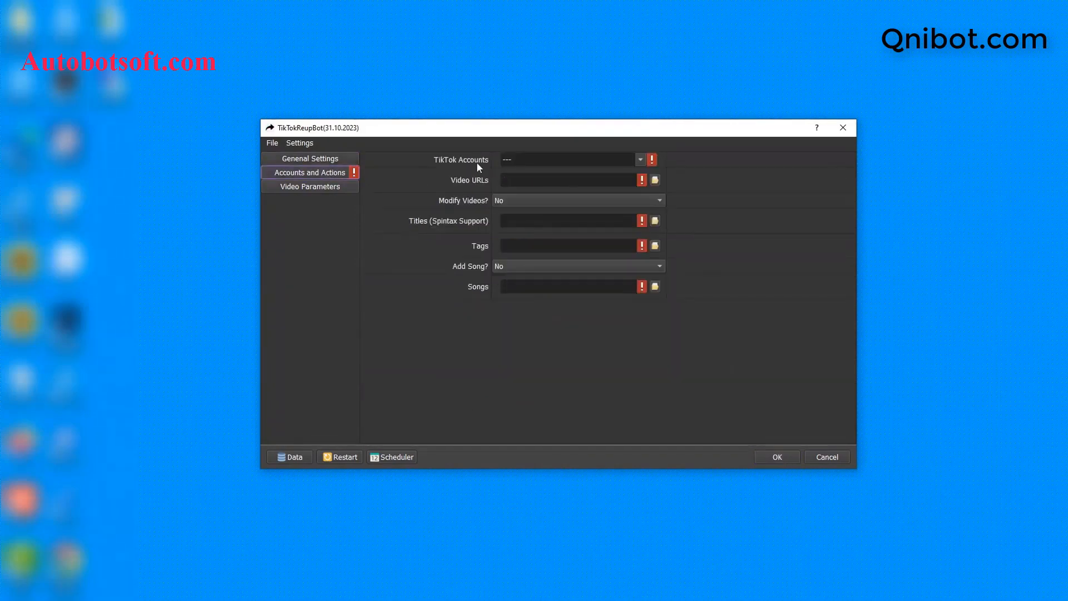
Step: Open the Database Manager and browse the Csv group and ungrouped accounts
{"action": "left_click", "coordinate": [291, 455]}
{"action": "left_click", "coordinate": [309, 310]}
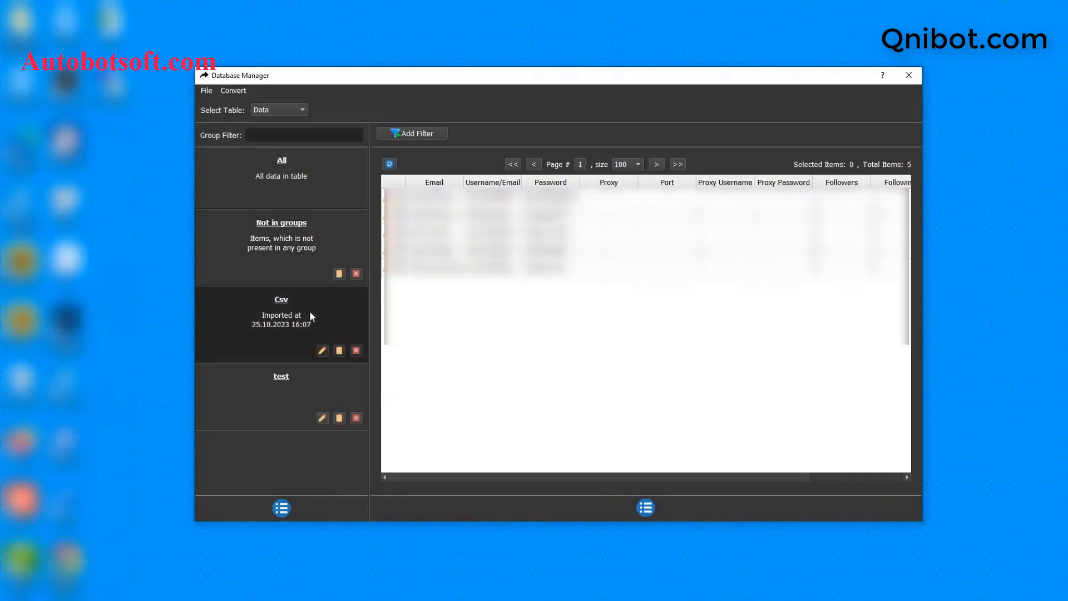
{"action": "left_click", "coordinate": [289, 236]}
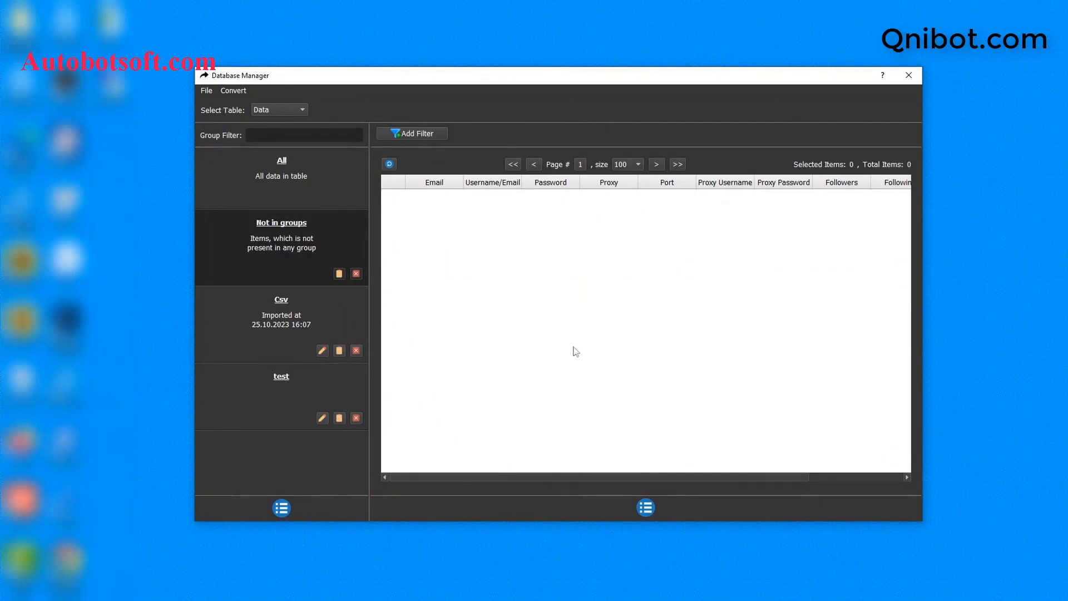
Step: Add a new account group named Tutorial and select it
{"action": "left_click", "coordinate": [282, 507]}
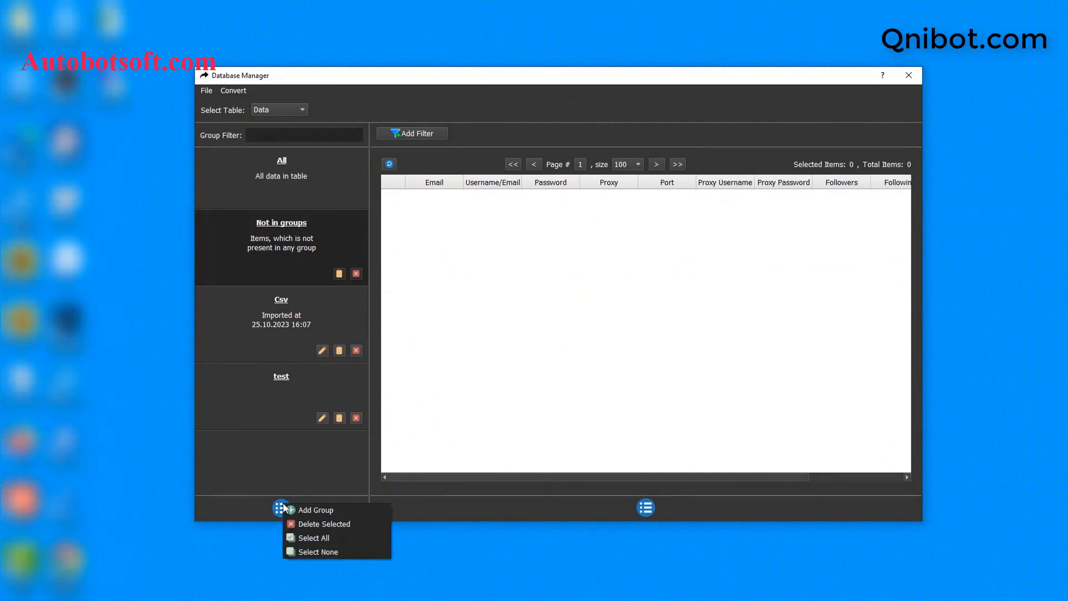
{"action": "left_click", "coordinate": [306, 509]}
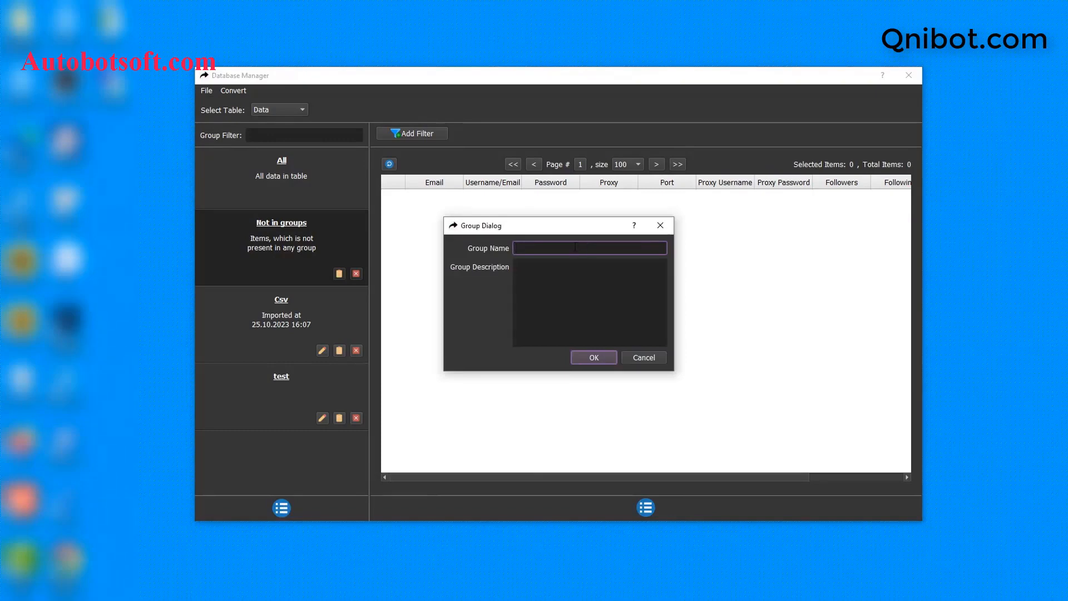
{"action": "type", "text": "Tutorial"}
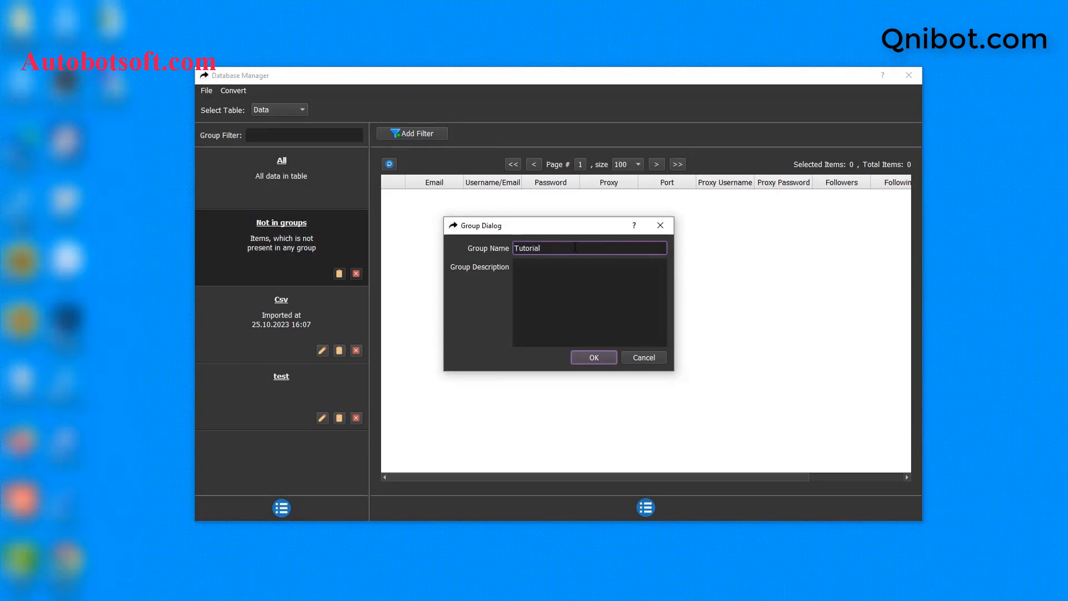
{"action": "left_click", "coordinate": [594, 356]}
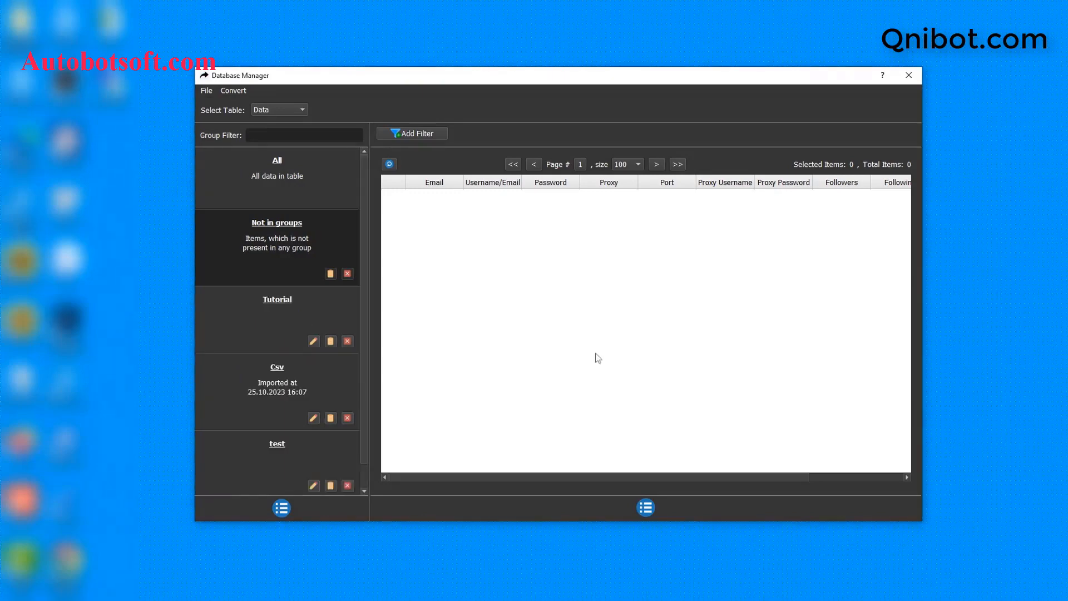
{"action": "left_click", "coordinate": [297, 301]}
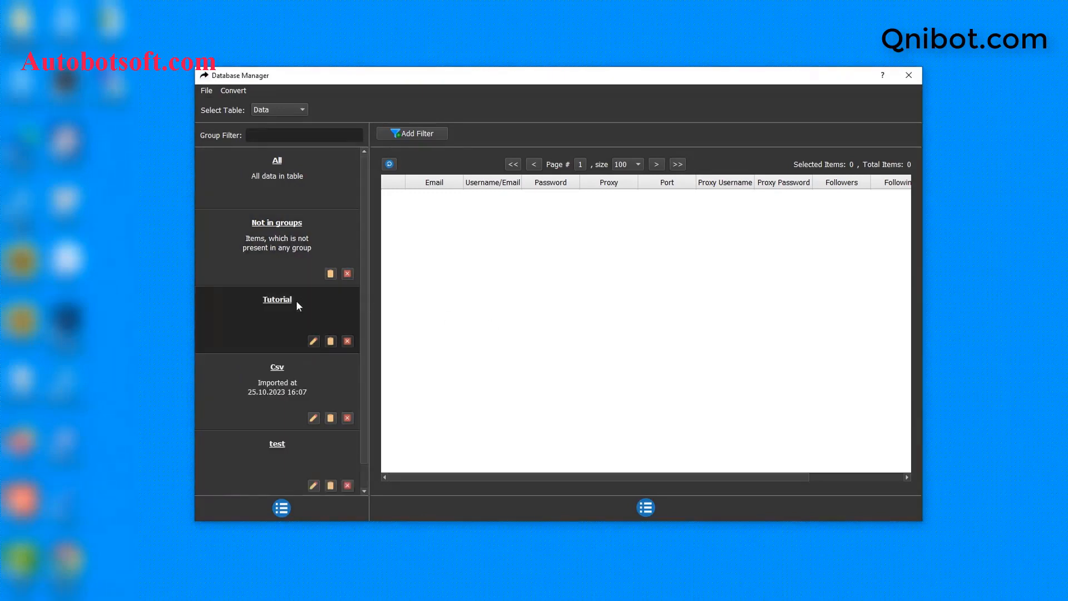
{"action": "left_click", "coordinate": [645, 507]}
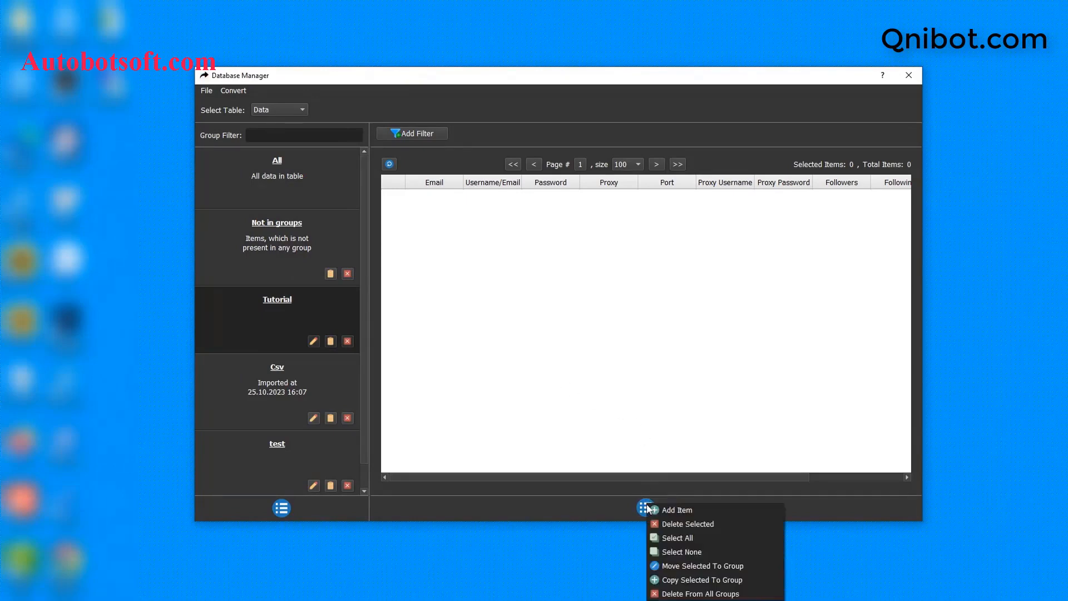
Step: Start a new account item and enter its email, username (same email) and password
{"action": "left_click", "coordinate": [675, 510]}
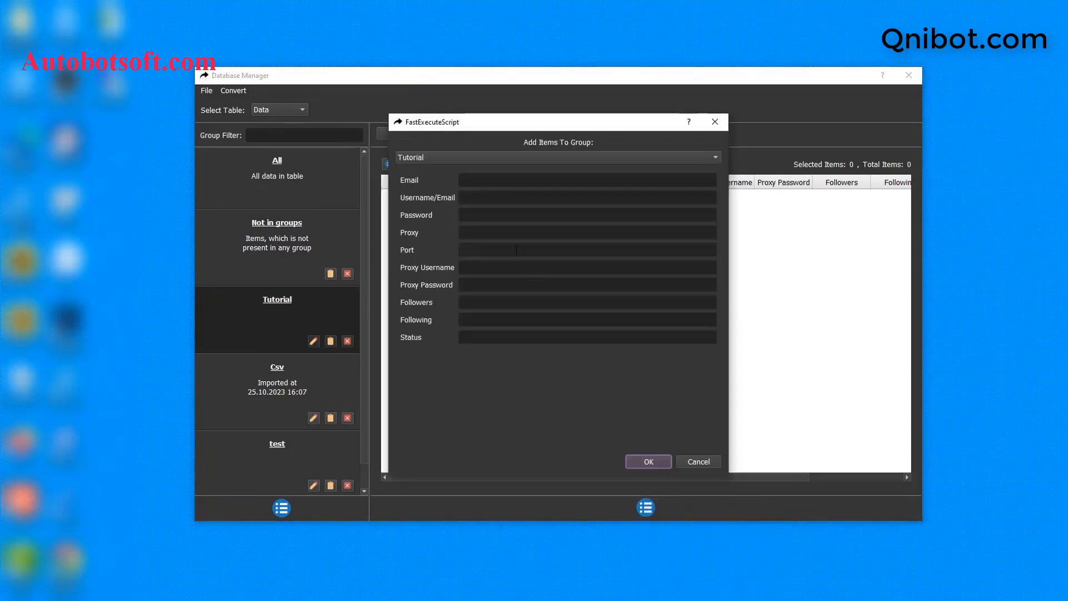
{"action": "left_click", "coordinate": [467, 179]}
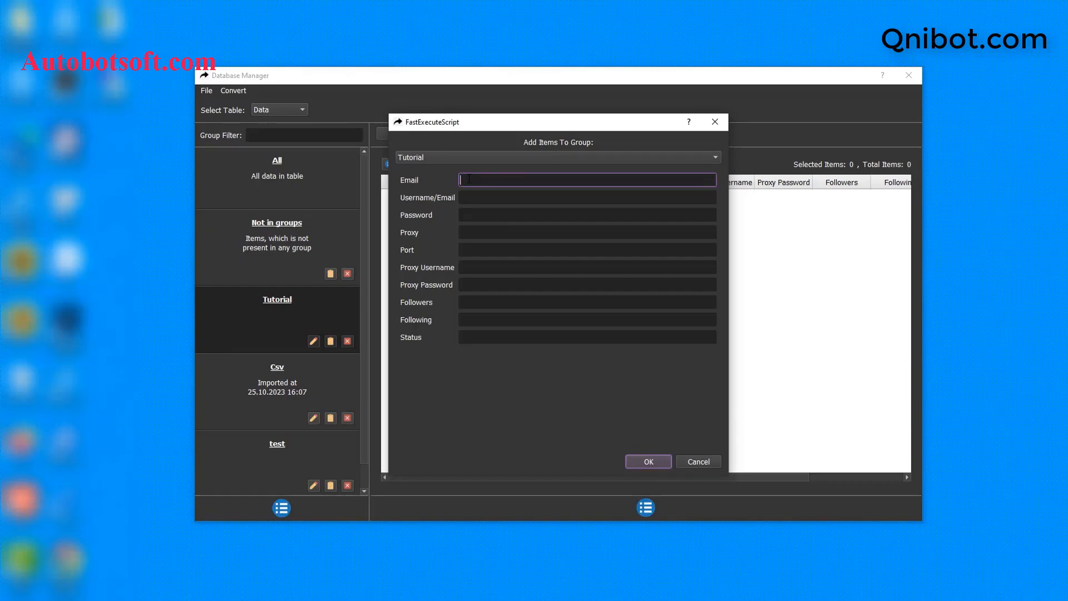
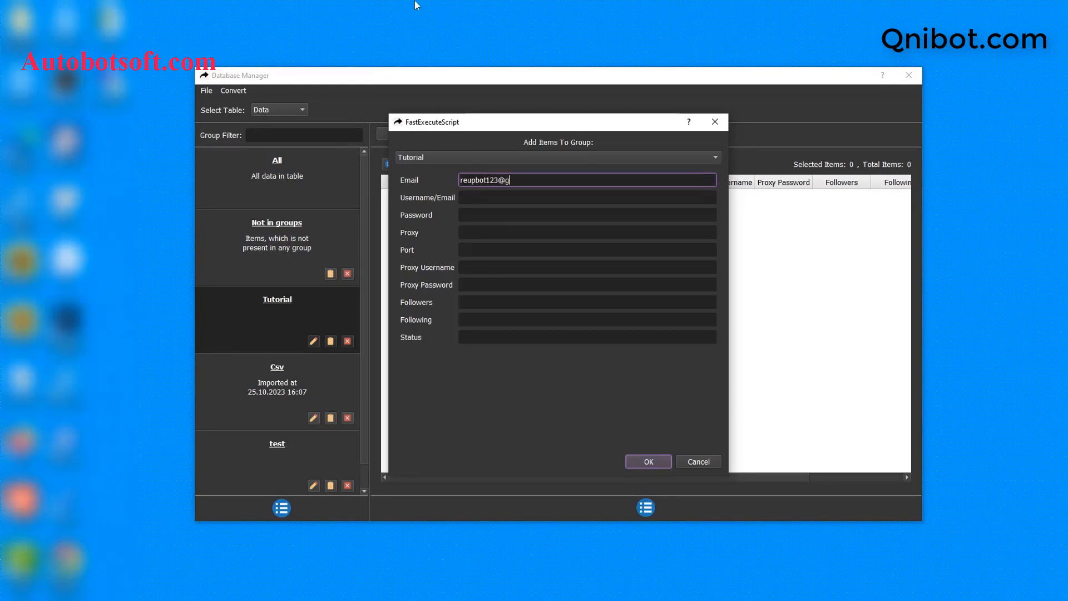
{"action": "left_click", "coordinate": [472, 197]}
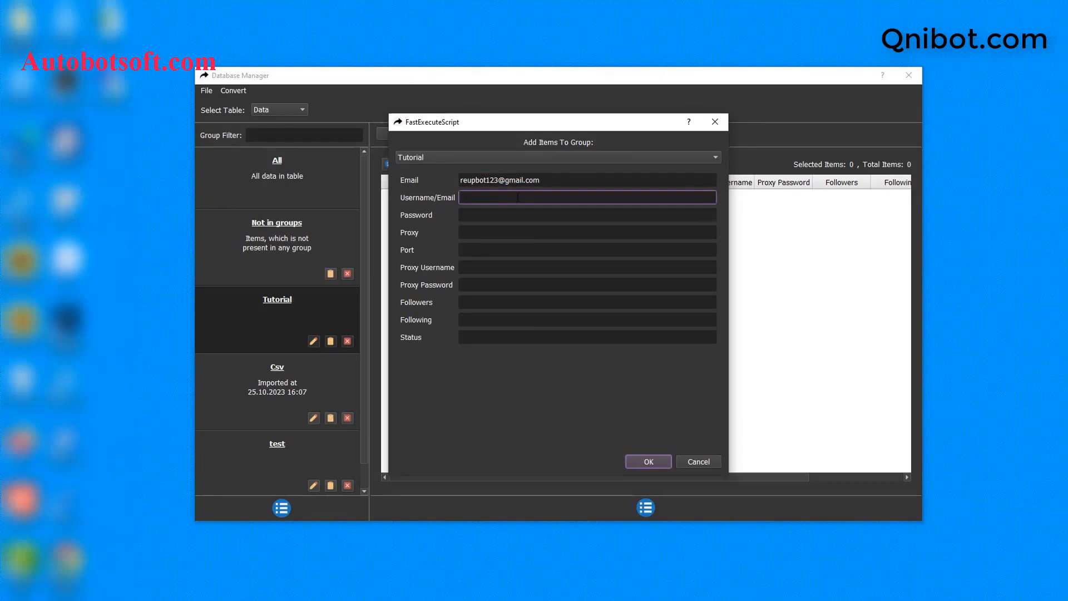
{"action": "key", "text": "ctrl+v"}
{"action": "left_click", "coordinate": [512, 215]}
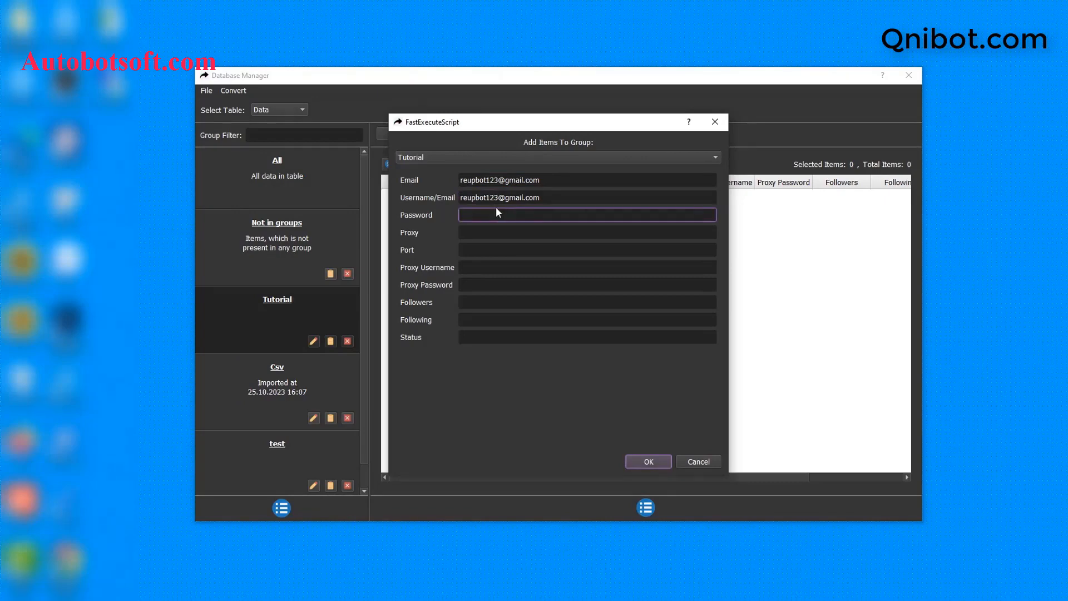
Step: Enter proxy 23.236.218.139, port 99793, proxy username and password, then save the account
{"action": "left_click", "coordinate": [555, 233]}
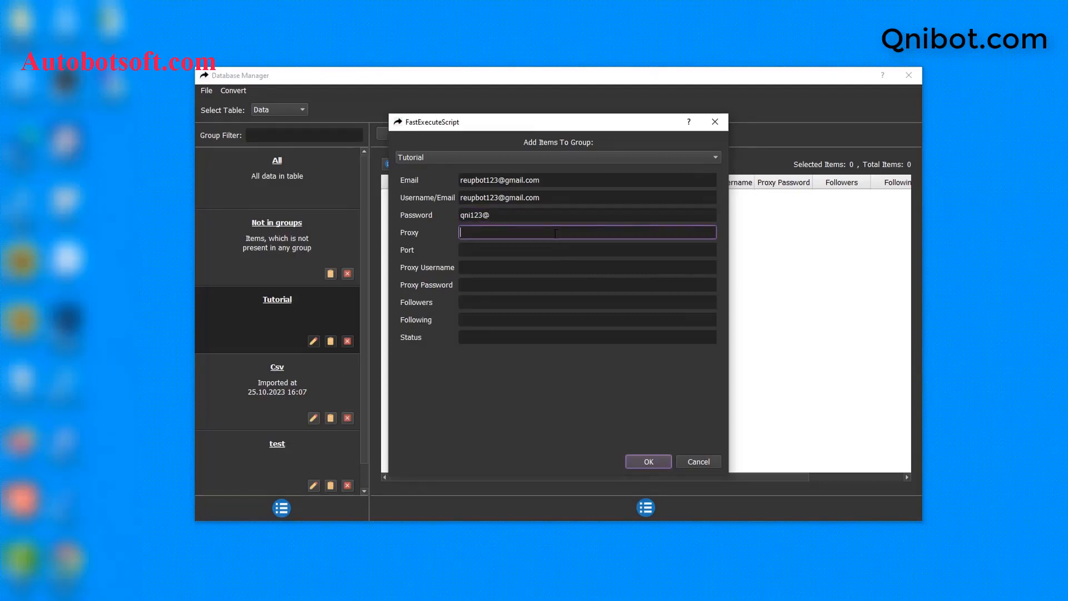
{"action": "key", "text": "ctrl+v"}
{"action": "left_click", "coordinate": [498, 247]}
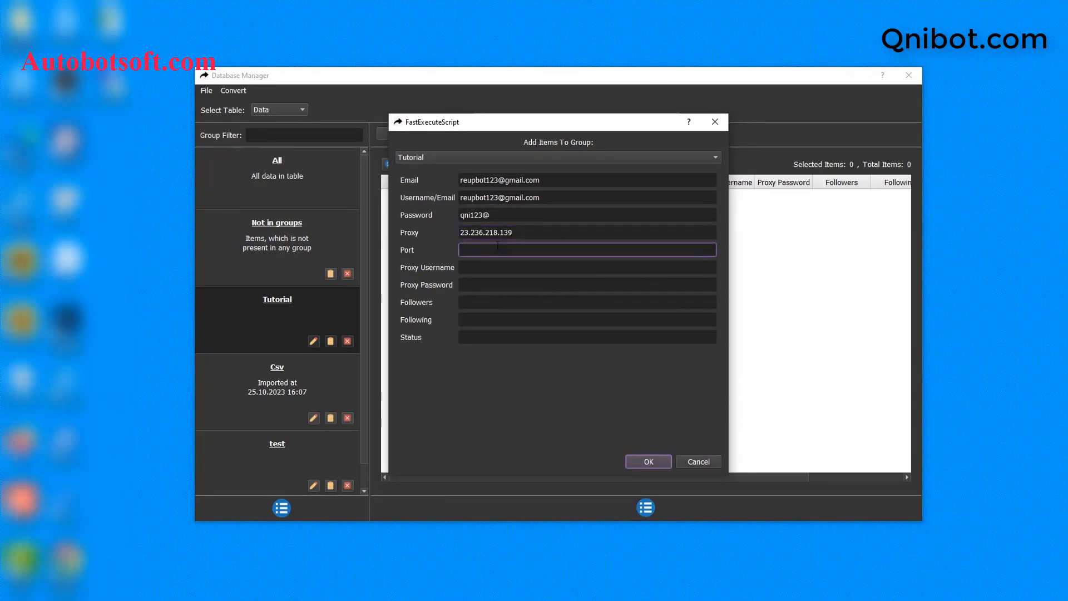
{"action": "type", "text": "99793"}
{"action": "left_click", "coordinate": [483, 266]}
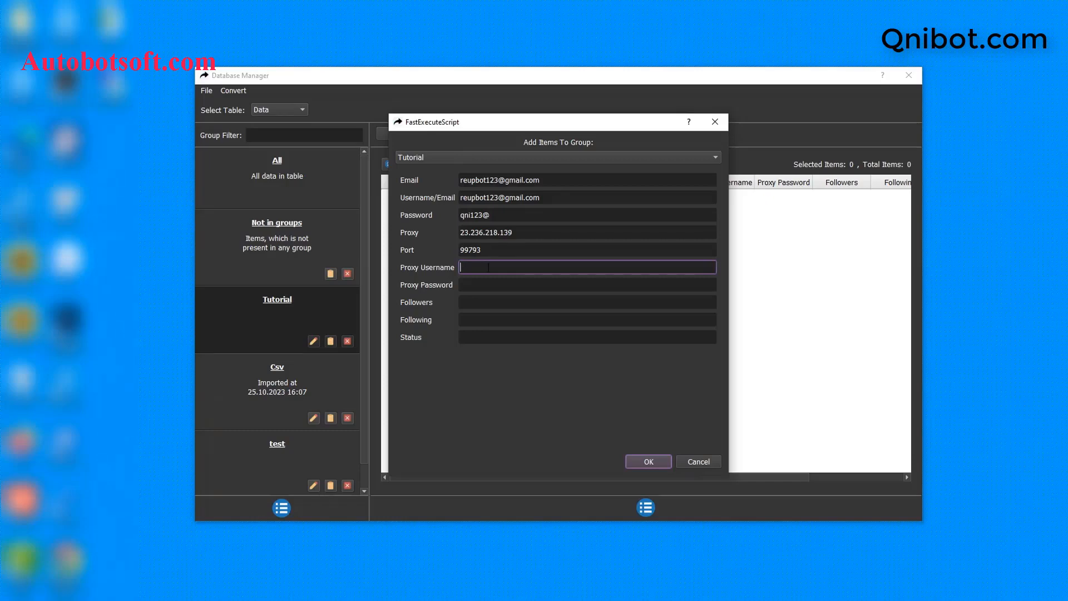
{"action": "type", "text": "proxyqni"}
{"action": "left_click", "coordinate": [485, 286]}
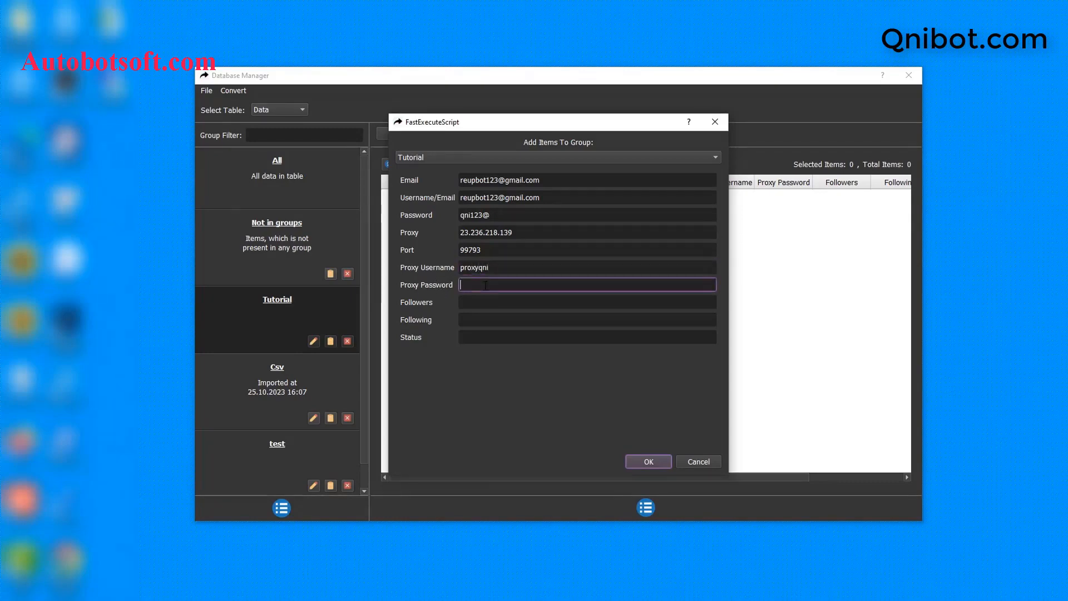
{"action": "left_click", "coordinate": [649, 461]}
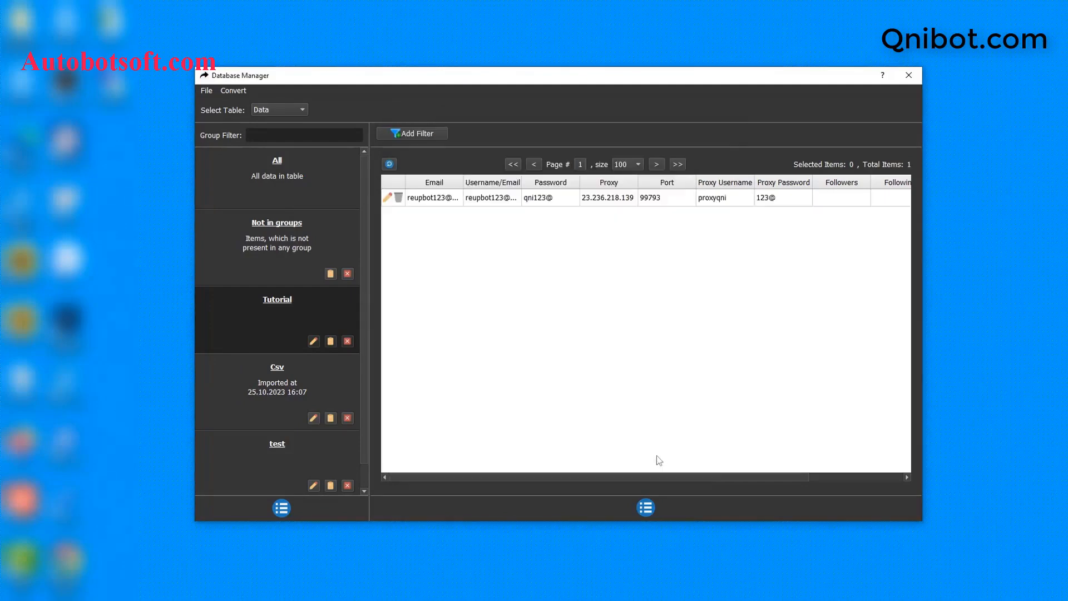
Step: Open a second add-account form and close it without saving
{"action": "left_click", "coordinate": [649, 515]}
{"action": "left_click", "coordinate": [663, 518]}
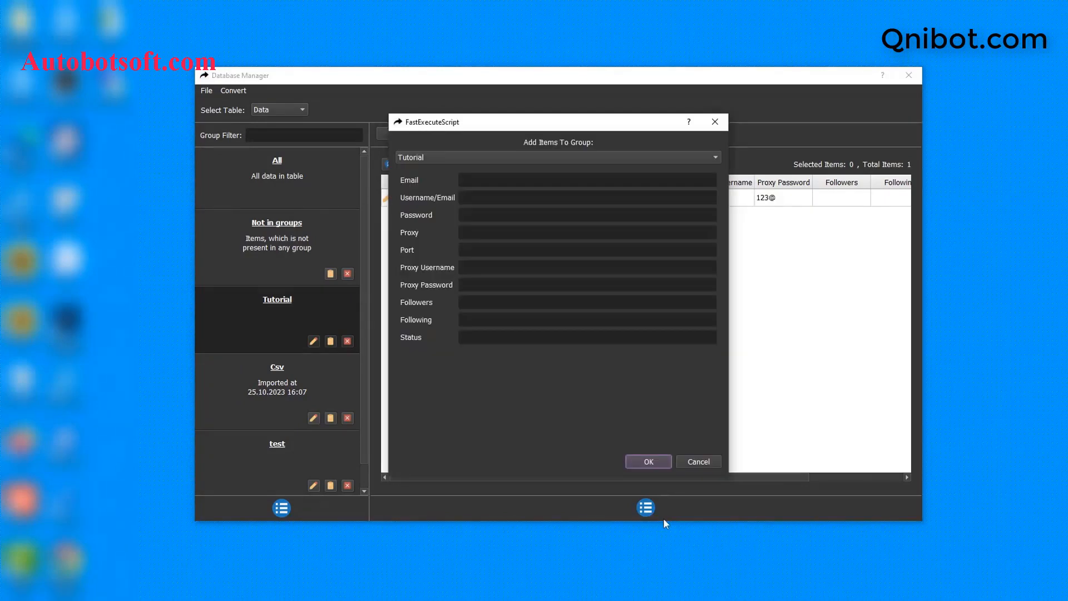
{"action": "left_click", "coordinate": [722, 126]}
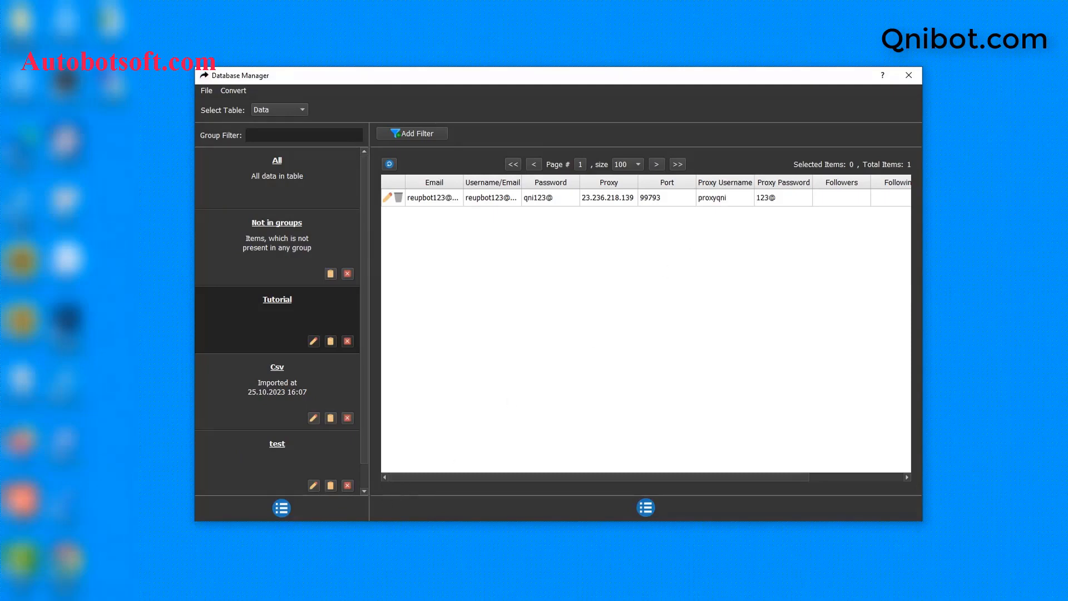
Step: Create a new text document in D:\qnibot named tiktok-accounts.txt
{"action": "right_click", "coordinate": [318, 346]}
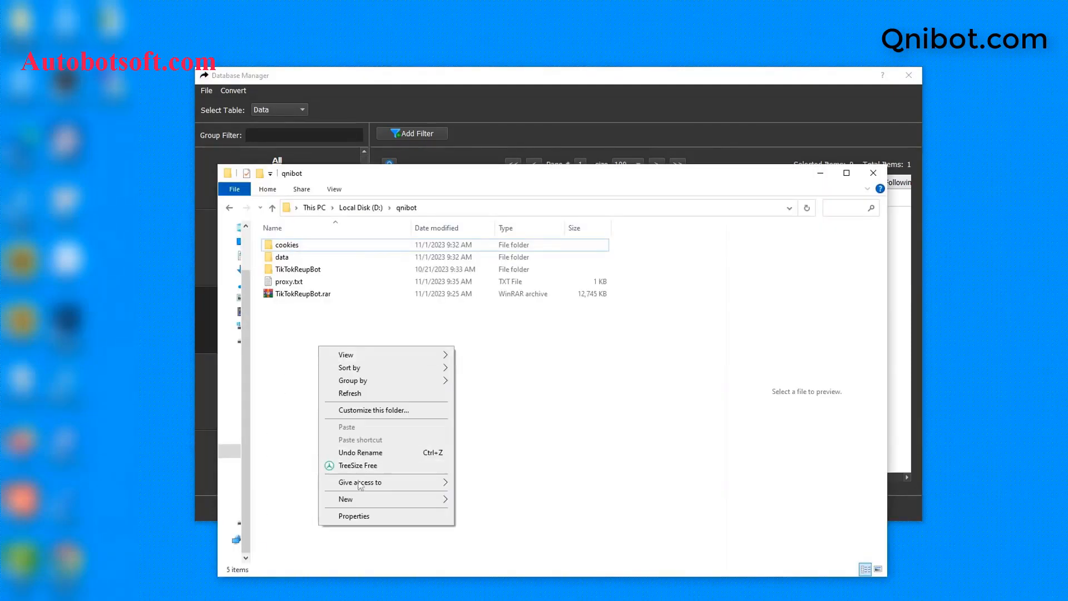
{"action": "mouse_move", "coordinate": [361, 499]}
{"action": "left_click", "coordinate": [473, 471]}
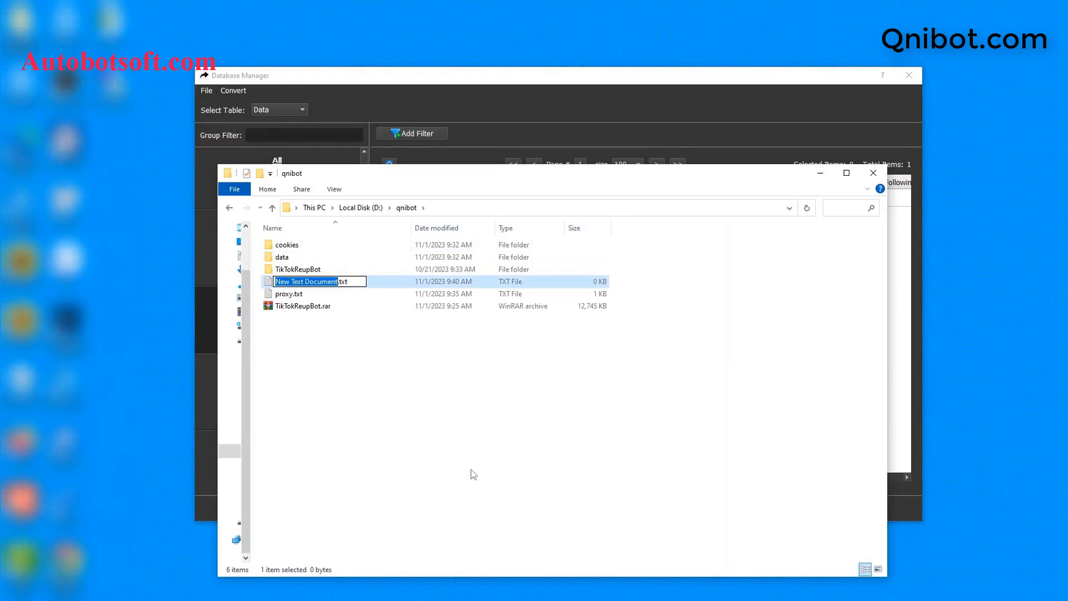
{"action": "type", "text": "tiktoka"}
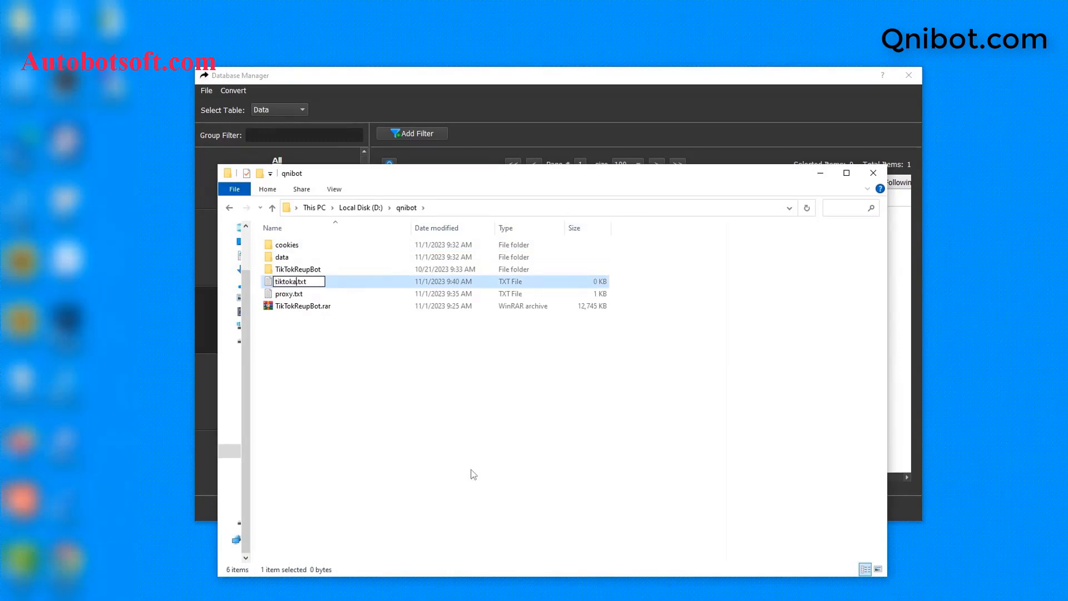
{"action": "key", "text": "BackSpace"}
{"action": "type", "text": "-accounts"}
{"action": "key", "text": "Return"}
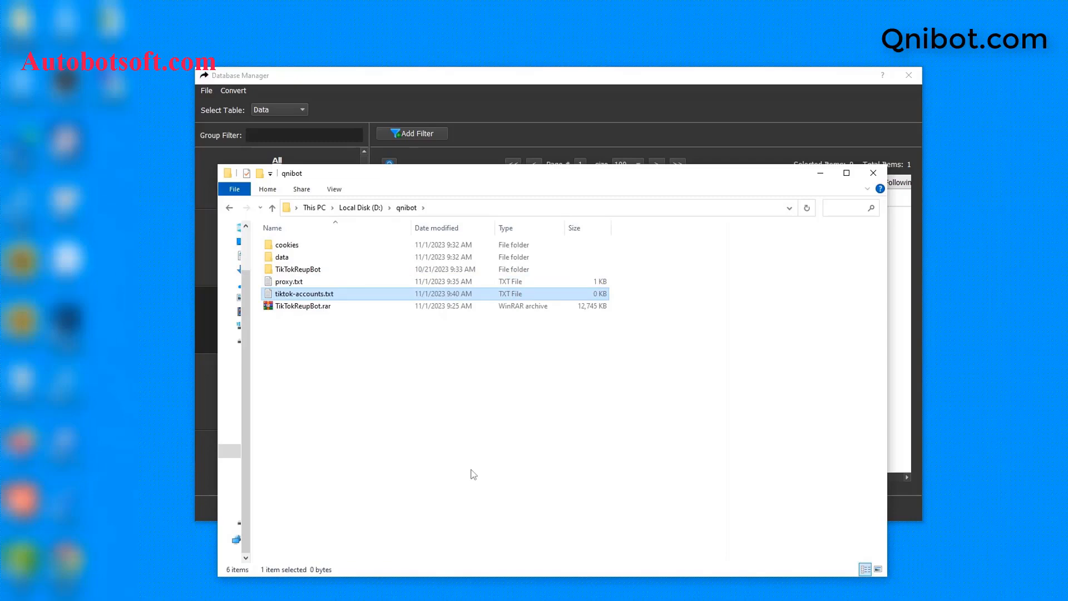
Step: Open tiktok-accounts.txt in Notepad and position it beside the account list
{"action": "double_click", "coordinate": [395, 298]}
{"action": "left_click", "coordinate": [606, 320]}
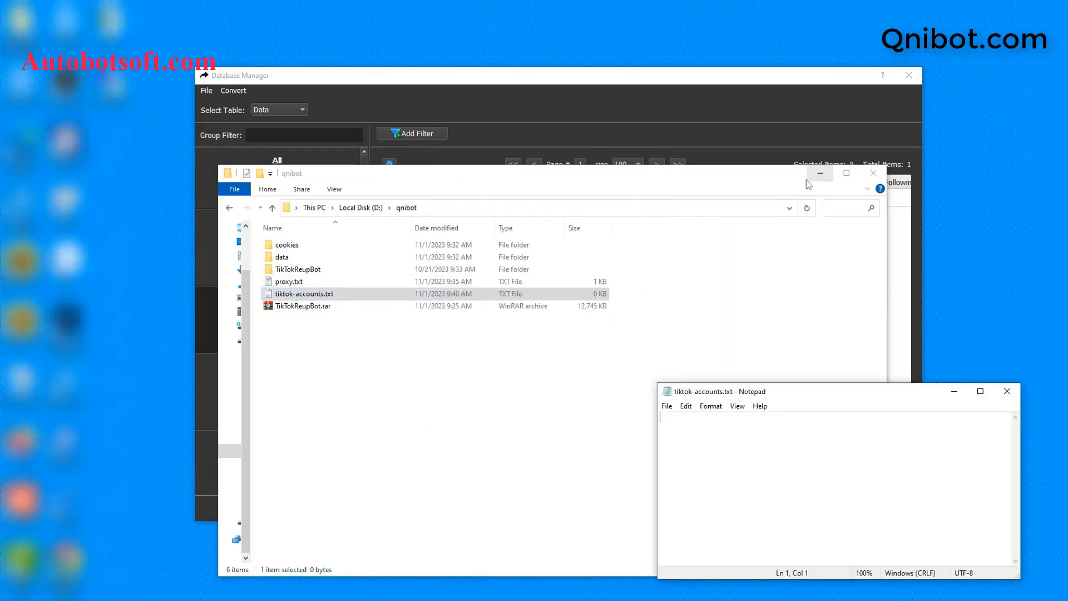
{"action": "left_click", "coordinate": [807, 179]}
{"action": "left_click_drag", "start_coordinate": [813, 396], "coordinate": [623, 304]}
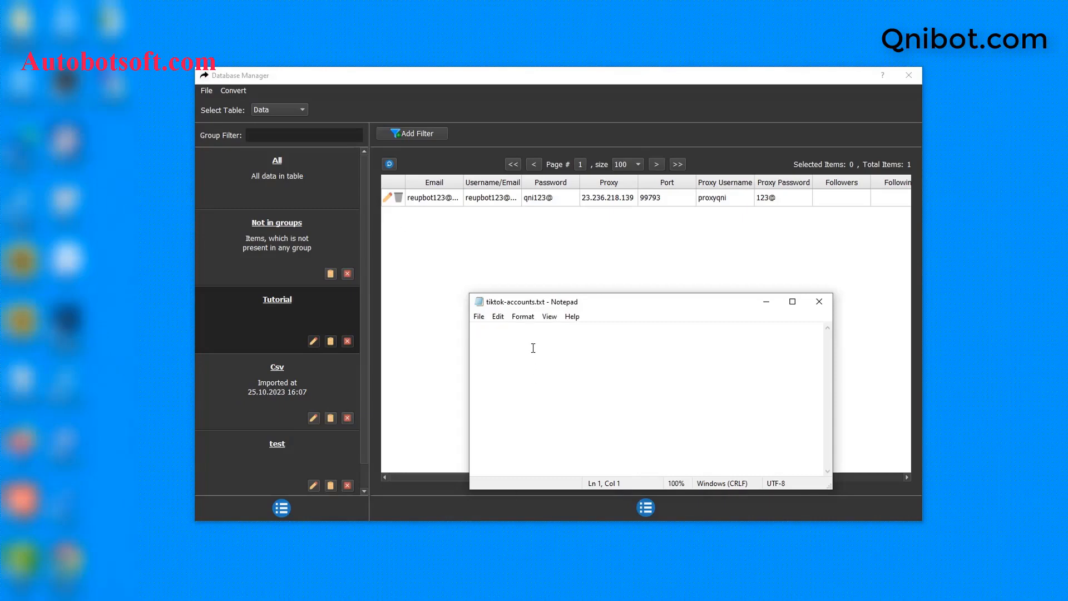
Step: Write the first account's comma-separated email, username and password, then begin the second account's line
{"action": "key", "text": "ctrl+v"}
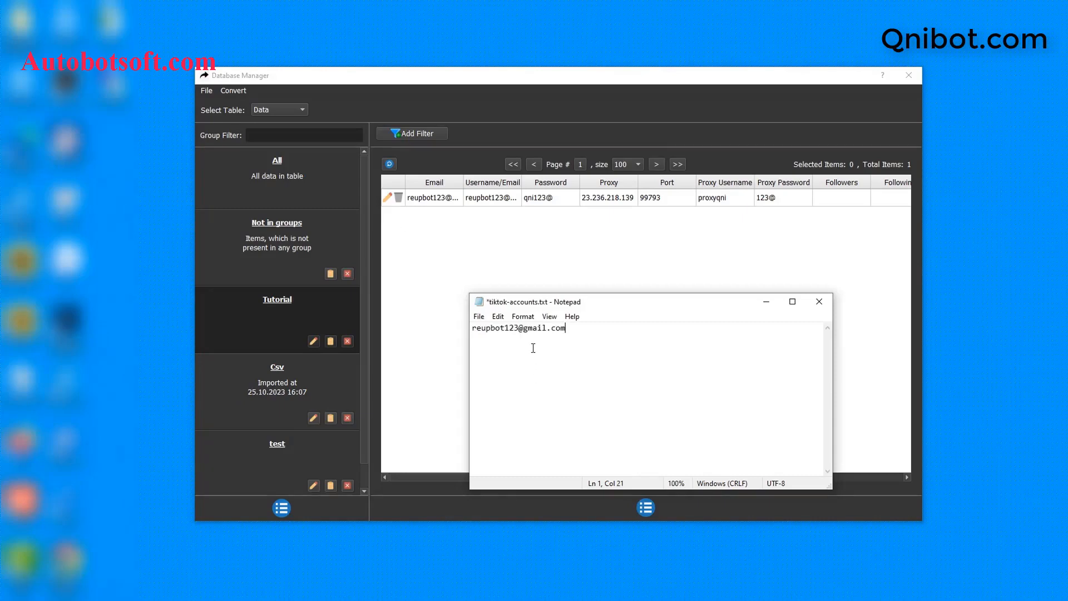
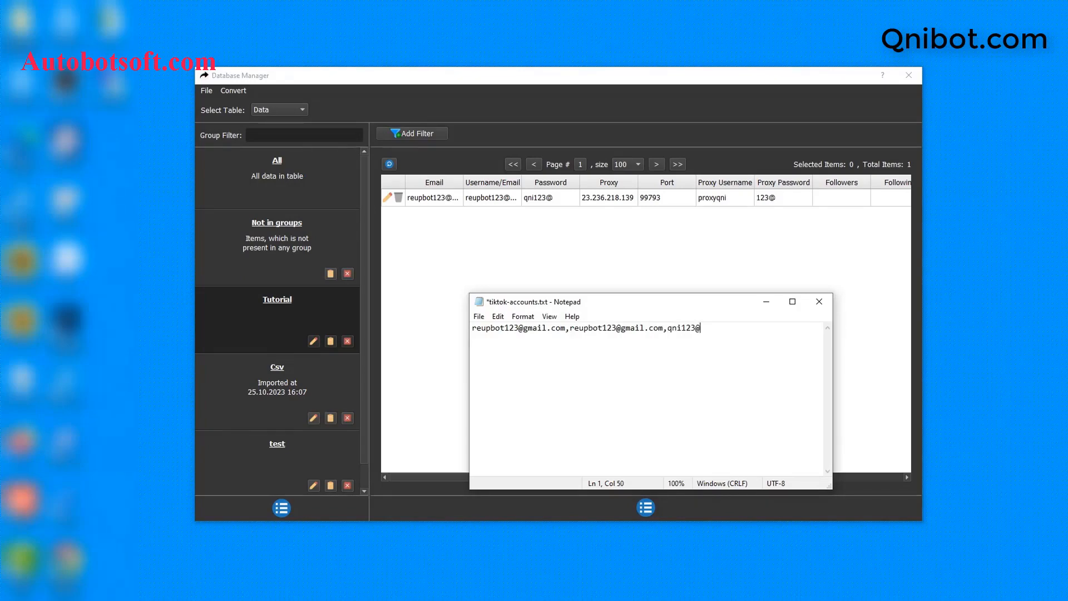
{"action": "key", "text": "Return"}
{"action": "key", "text": "Return"}
{"action": "key", "text": "Return"}
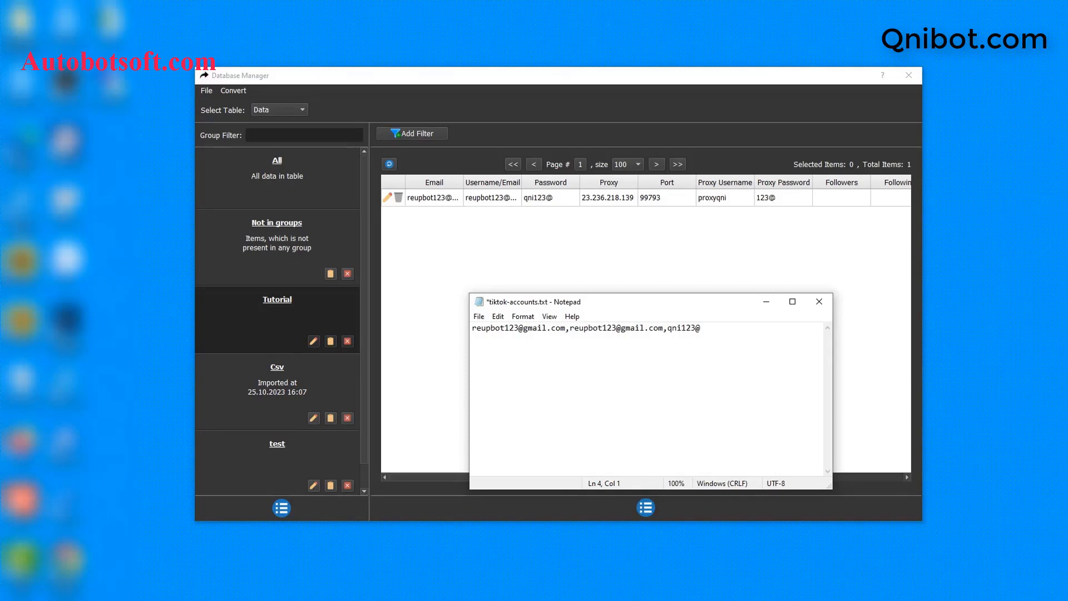
{"action": "key", "text": "BackSpace"}
{"action": "key", "text": "BackSpace"}
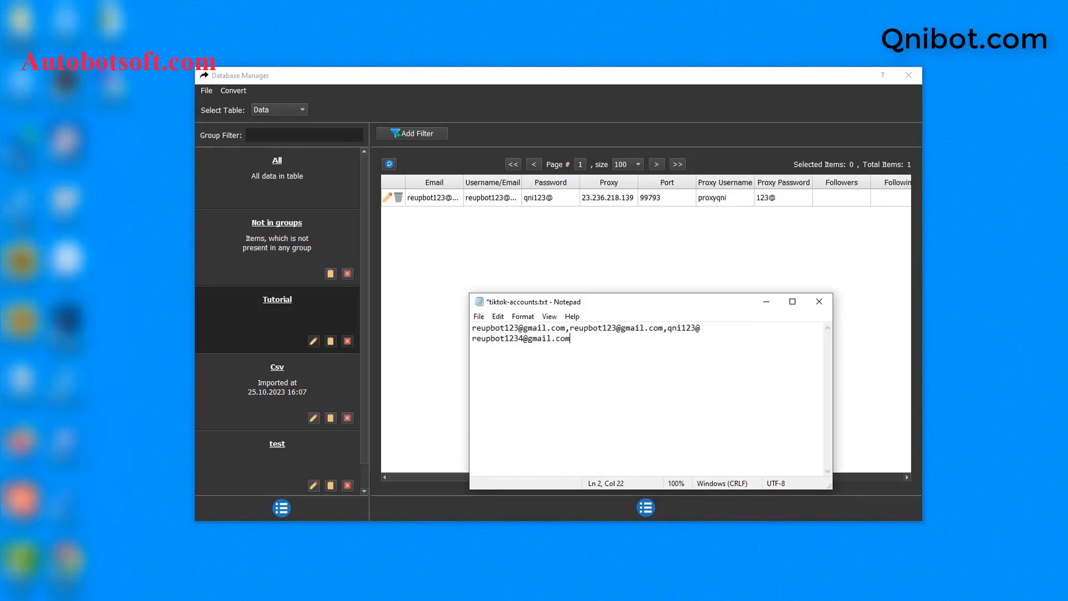
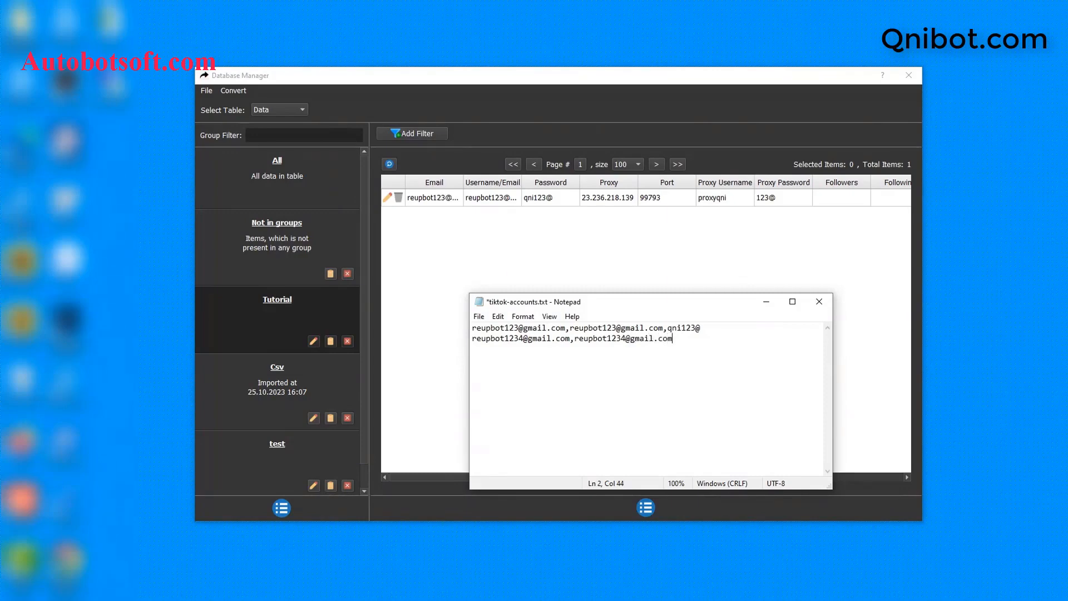
Step: Append proxy 23.236.218.139, port 99793 and the proxy username and password to line 2
{"action": "type", "text": "23.236.218.139"}
{"action": "type", "text": ","}
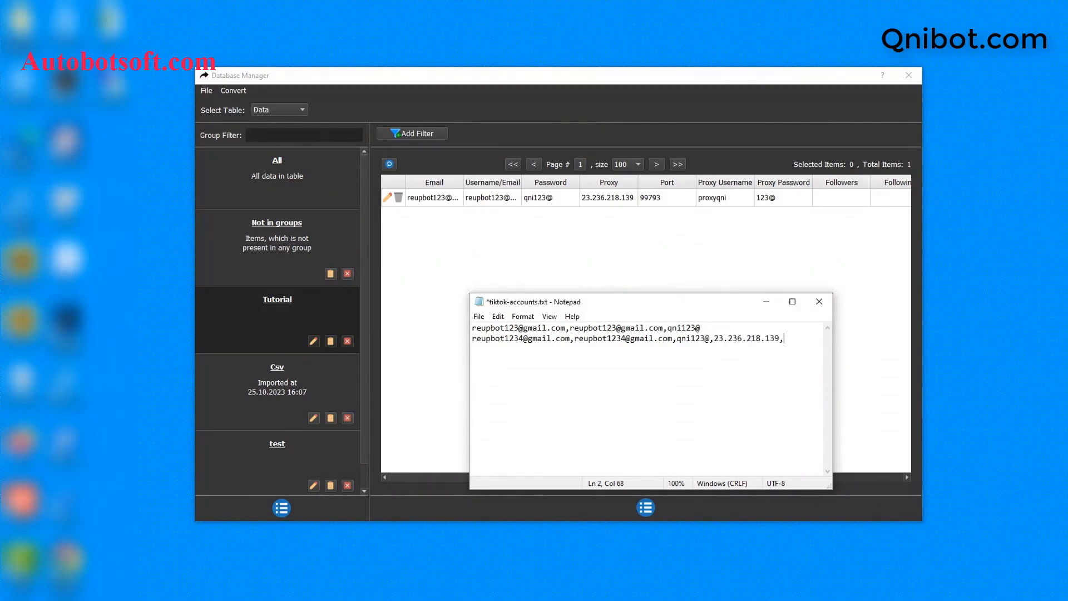
{"action": "type", "text": "99793"}
{"action": "left_click_drag", "start_coordinate": [832, 353], "coordinate": [968, 354]}
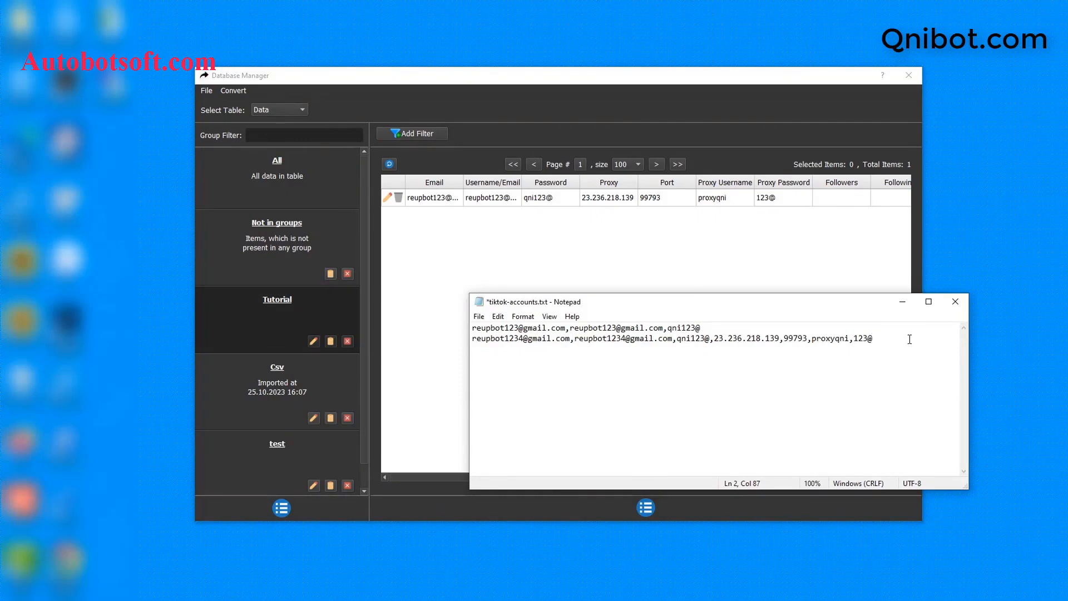
Step: Save tiktok-accounts.txt from Notepad's File menu
{"action": "key", "text": "Return"}
{"action": "key", "text": "Return"}
{"action": "key", "text": "BackSpace"}
{"action": "key", "text": "BackSpace"}
{"action": "left_click", "coordinate": [477, 318]}
{"action": "left_click", "coordinate": [497, 368]}
{"action": "left_click", "coordinate": [232, 90]}
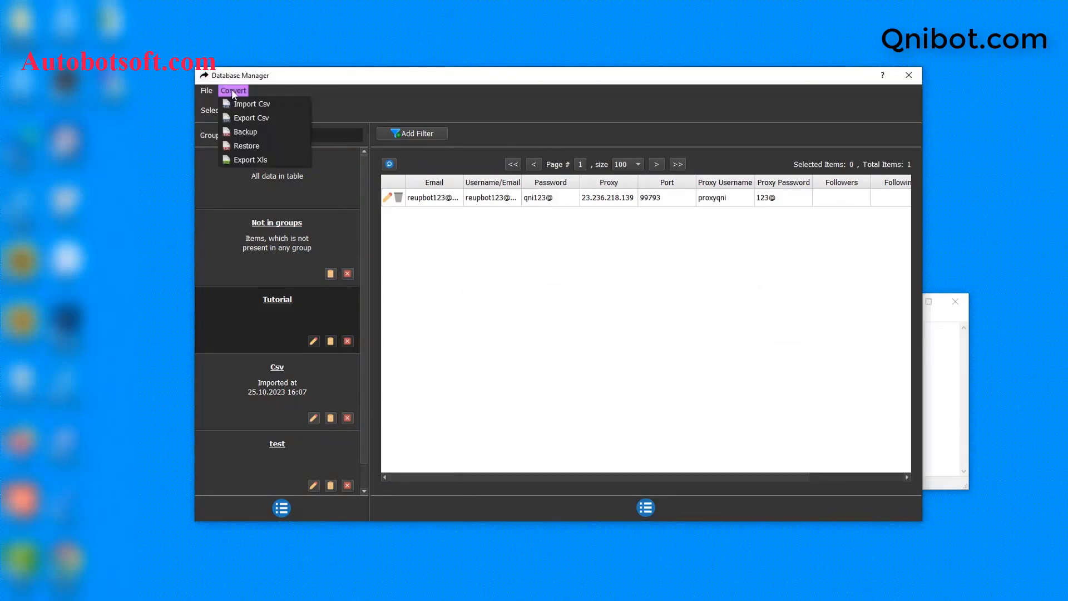
Step: Import tiktok-accounts.txt as a CSV into the Database Manager, then close the Notepad file
{"action": "left_click", "coordinate": [249, 103]}
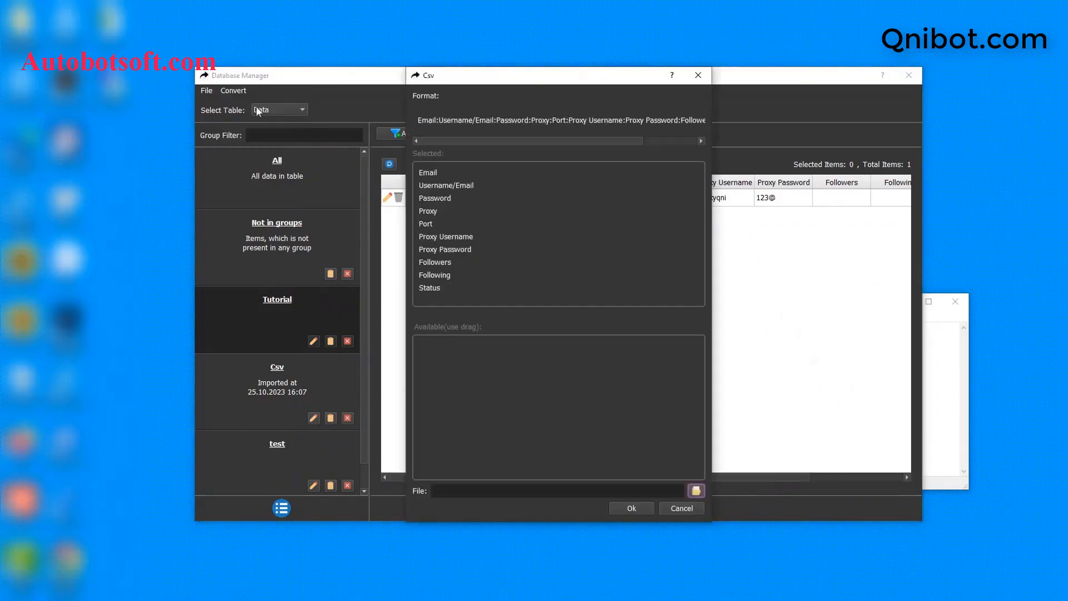
{"action": "left_click", "coordinate": [696, 491]}
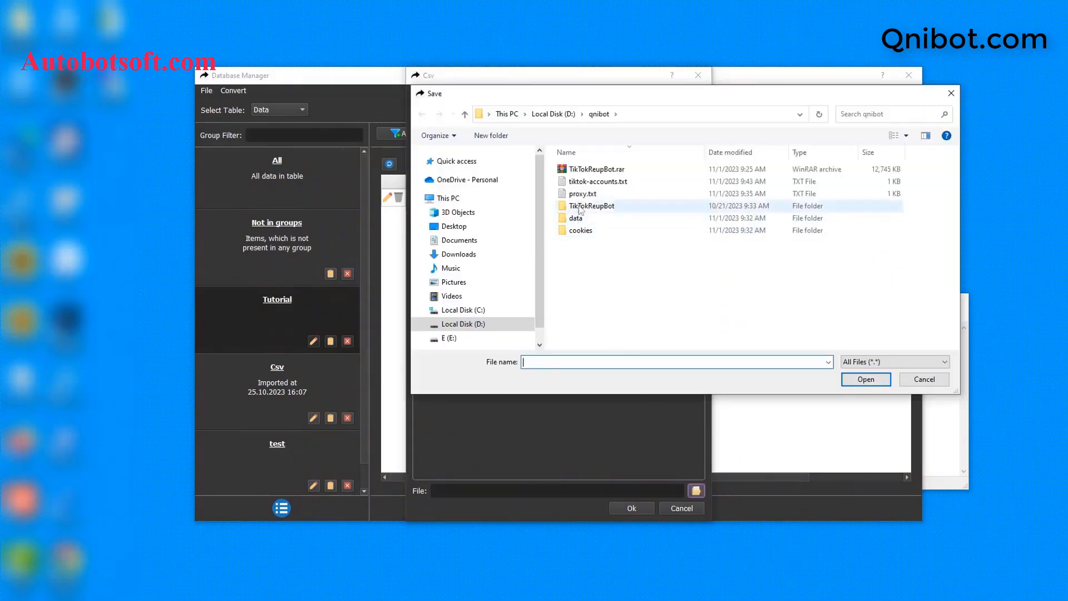
{"action": "left_click", "coordinate": [581, 183]}
{"action": "left_click", "coordinate": [884, 381]}
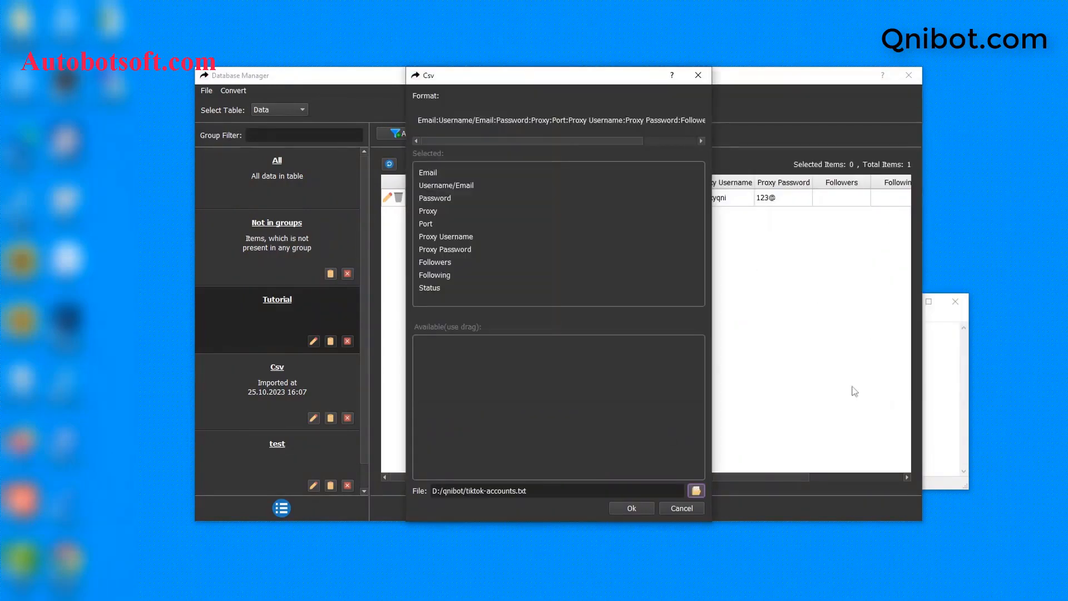
{"action": "left_click", "coordinate": [633, 508]}
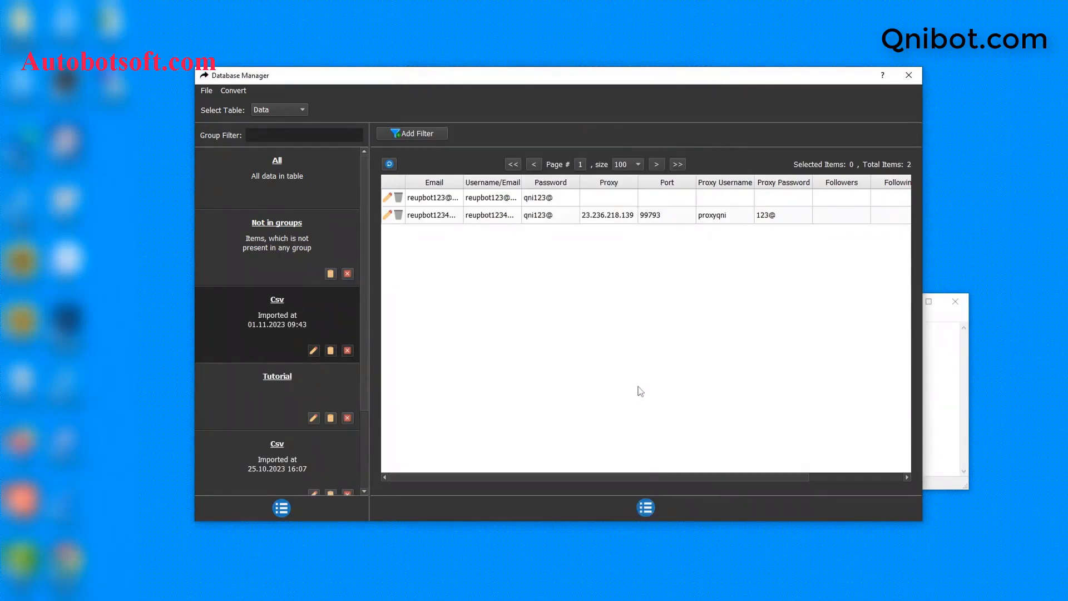
{"action": "left_click", "coordinate": [944, 364]}
{"action": "left_click_drag", "start_coordinate": [776, 301], "coordinate": [693, 306]}
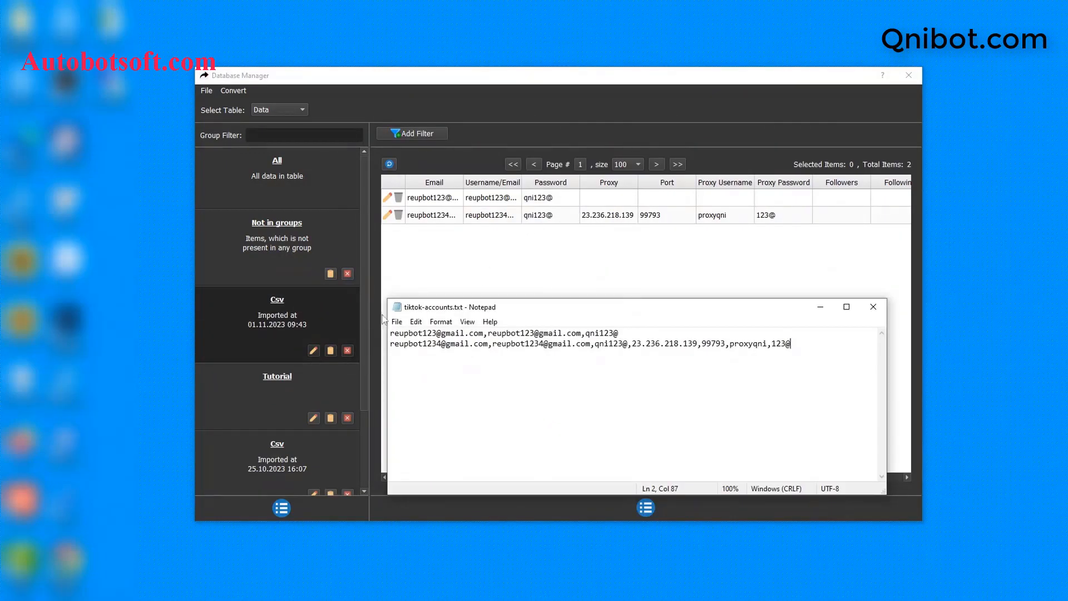
{"action": "left_click", "coordinate": [873, 306]}
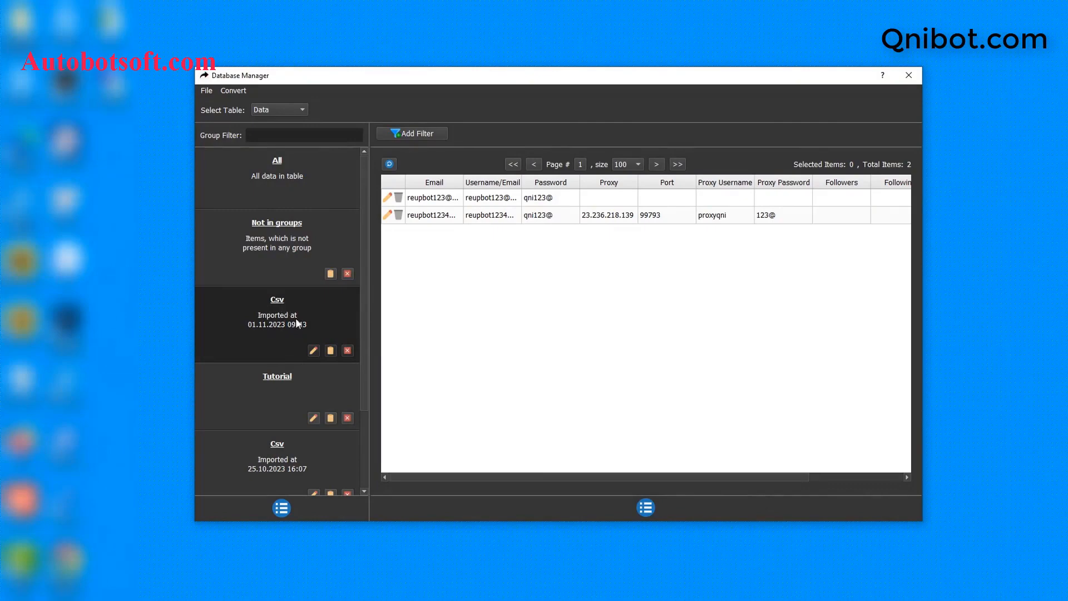
Step: Rename the imported Csv group to Tutorial 2 and close the Database Manager
{"action": "left_click", "coordinate": [313, 350]}
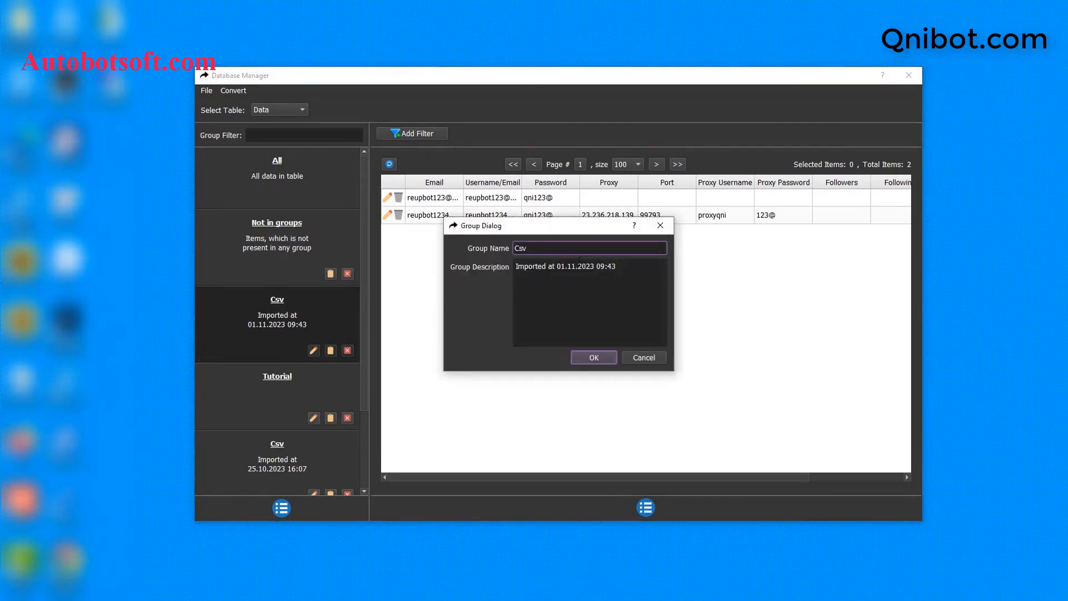
{"action": "double_click", "coordinate": [585, 249]}
{"action": "type", "text": "Tutorial 2"}
{"action": "left_click", "coordinate": [591, 357]}
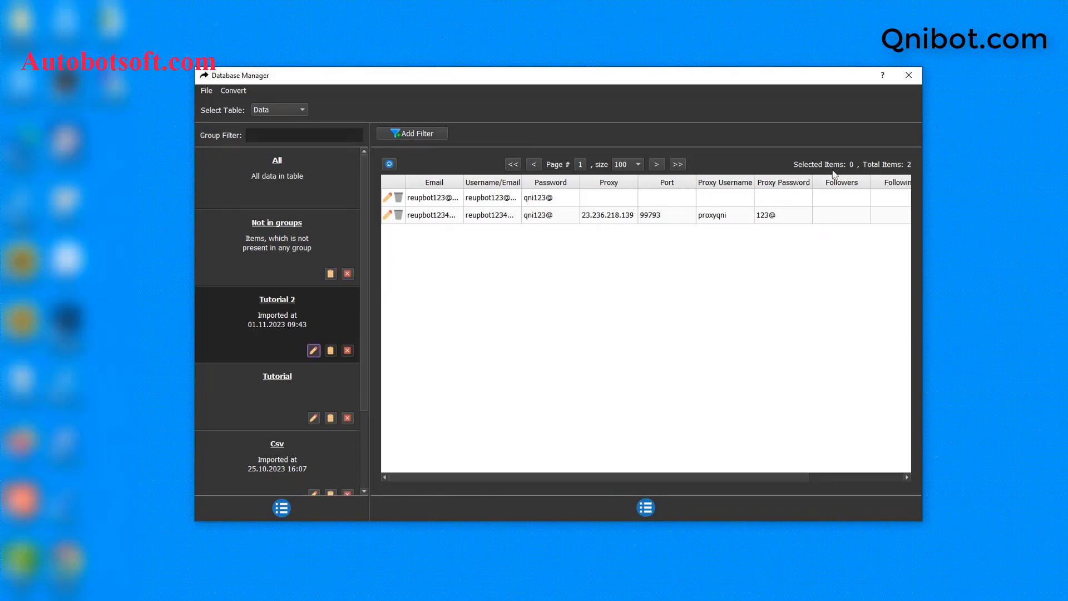
{"action": "left_click", "coordinate": [905, 79]}
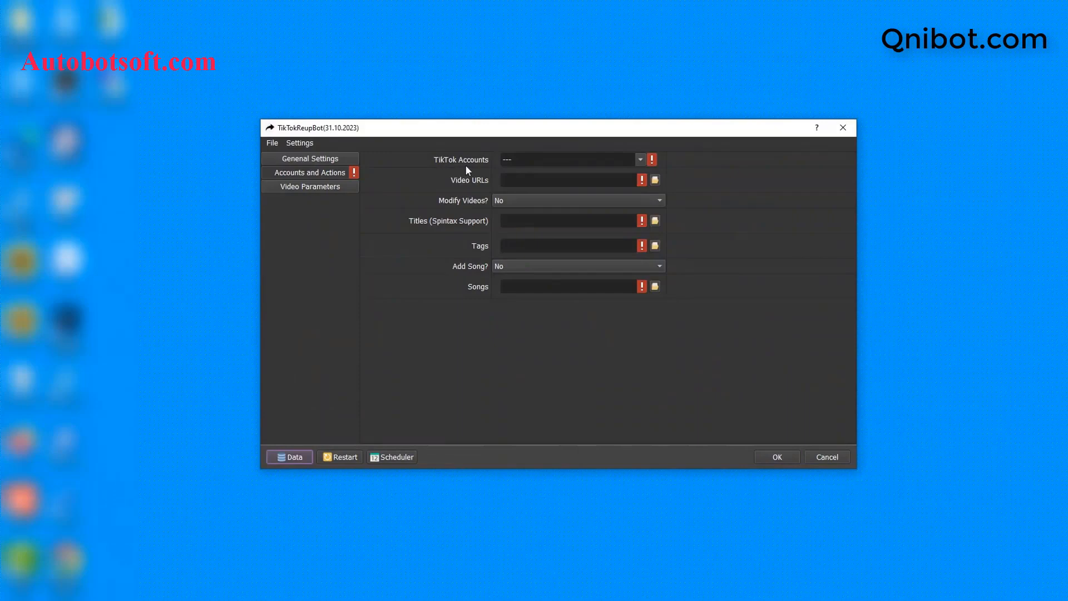
Step: Check Tutorial 2 in the TikTok Accounts group dropdown
{"action": "left_click", "coordinate": [641, 159]}
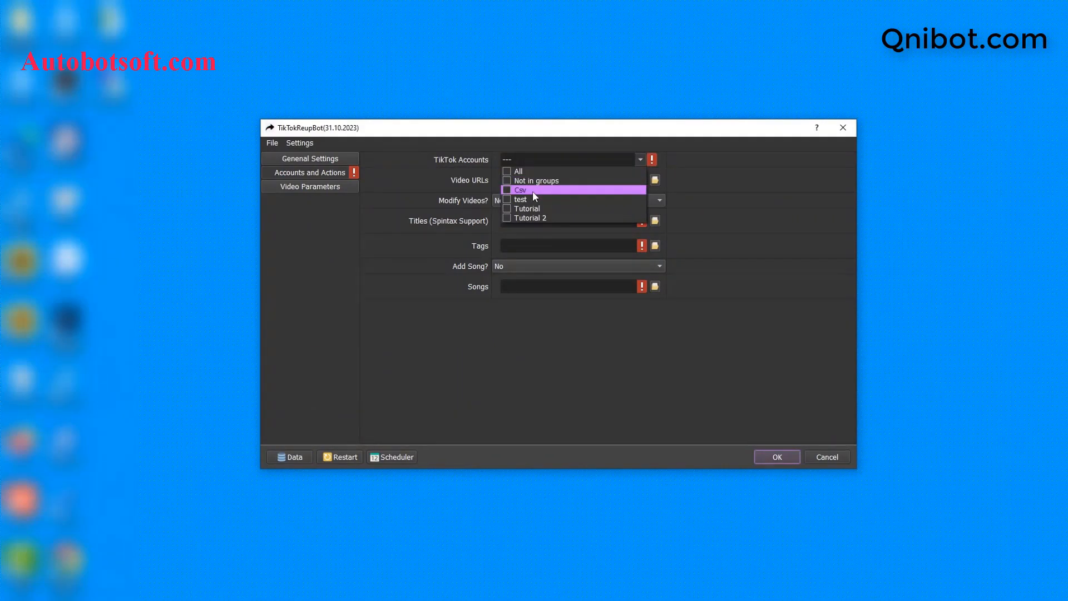
{"action": "left_click", "coordinate": [504, 217]}
{"action": "left_click", "coordinate": [720, 211]}
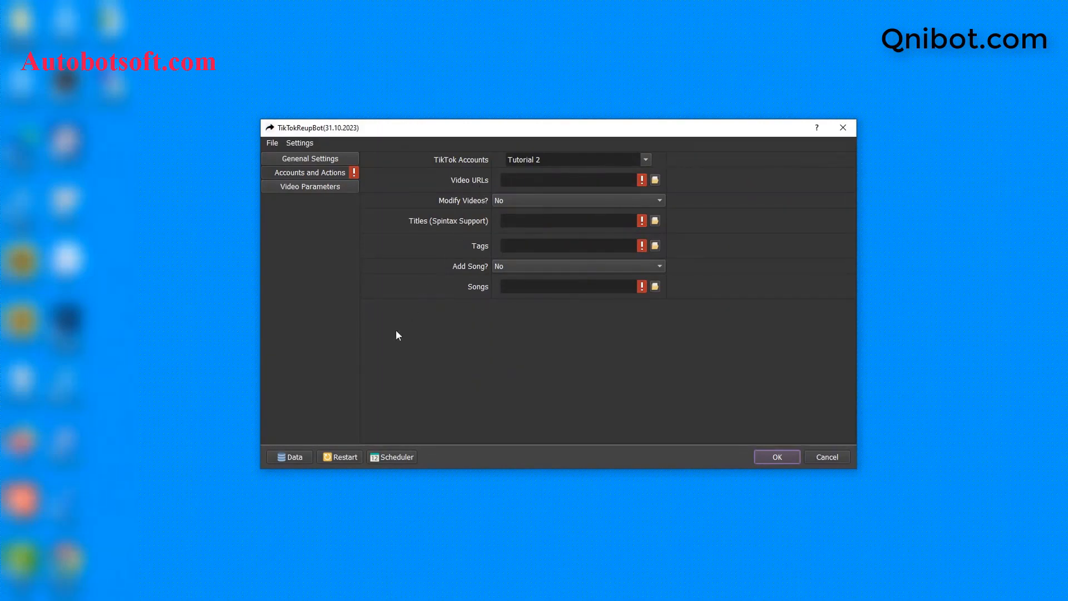
{"action": "key", "text": "alt+Tab"}
Step: Create a new text document in D:\qnibot named video-urls.txt
{"action": "right_click", "coordinate": [316, 340]}
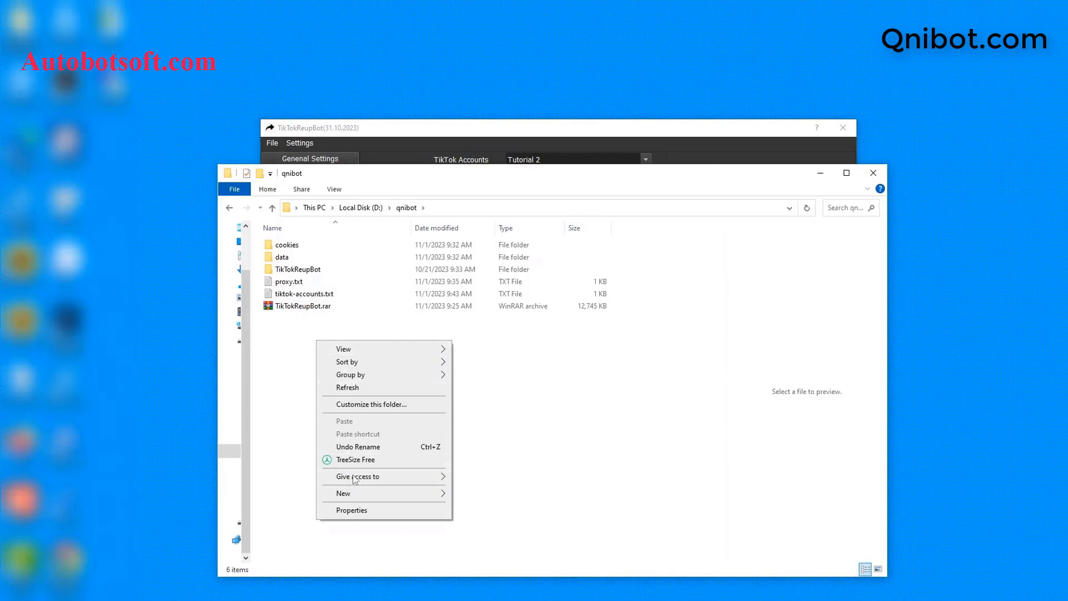
{"action": "mouse_move", "coordinate": [371, 492]}
{"action": "left_click", "coordinate": [466, 467]}
{"action": "type", "text": "v"}
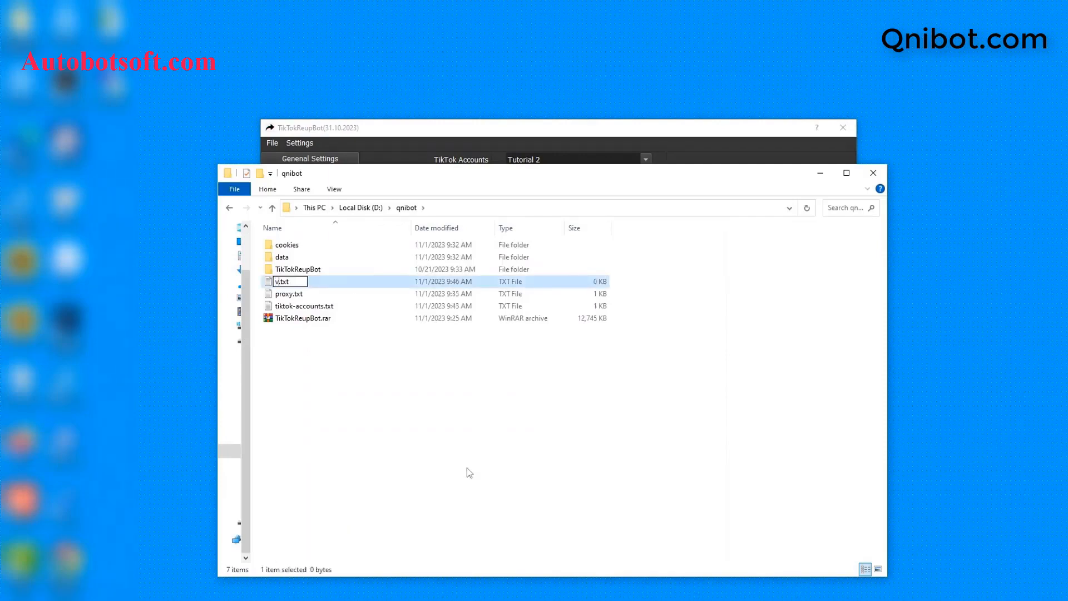
{"action": "type", "text": "ideo-urls"}
{"action": "key", "text": "Return"}
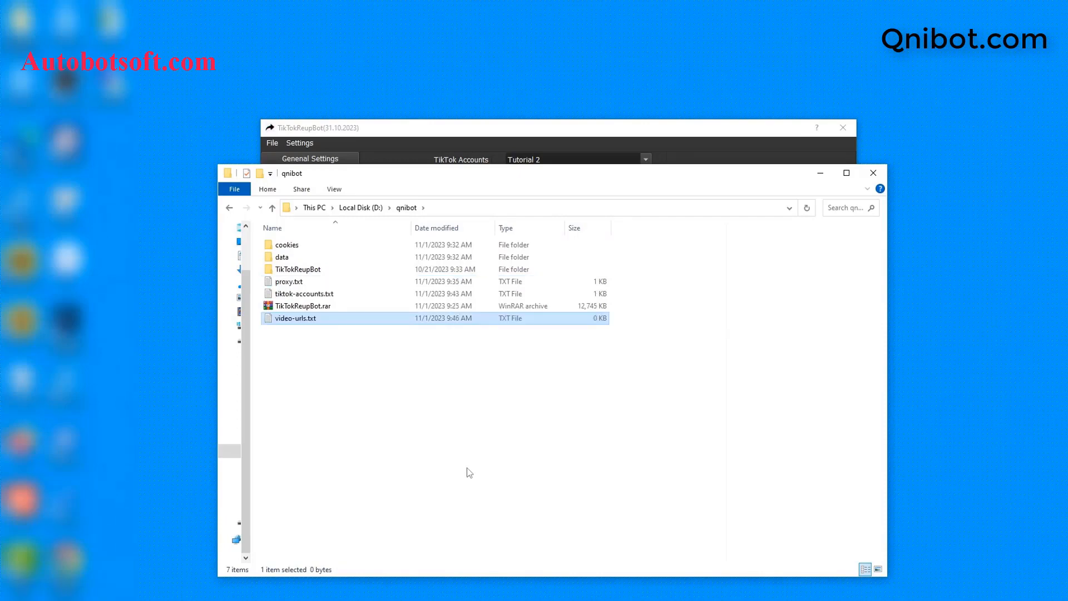
Step: Open video-urls.txt in Notepad, then bring up the TikTok profile in the browser
{"action": "double_click", "coordinate": [348, 322]}
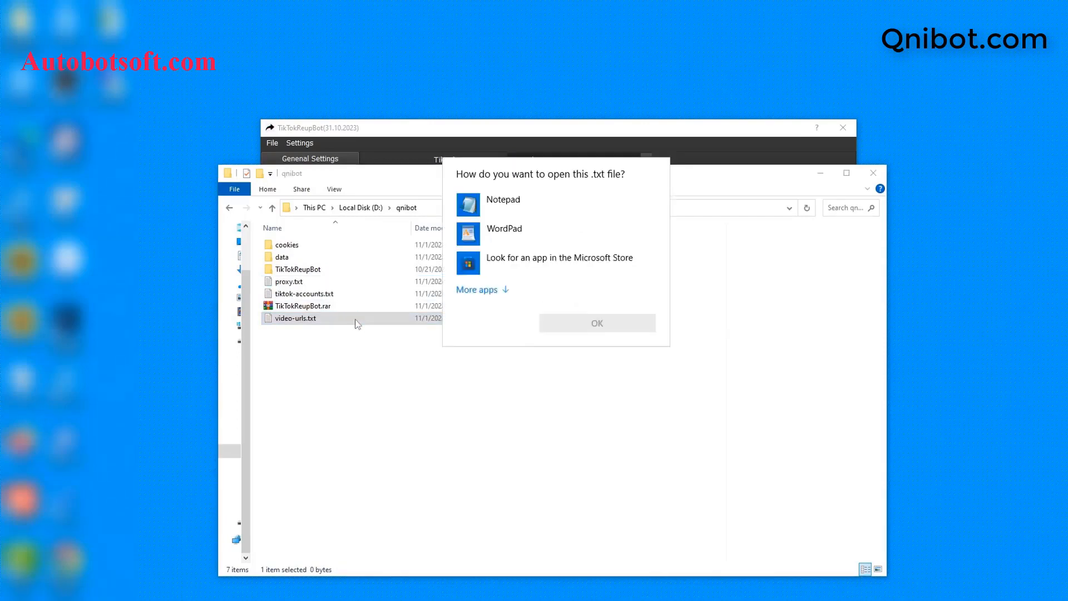
{"action": "left_click", "coordinate": [543, 216]}
{"action": "left_click", "coordinate": [629, 321]}
{"action": "left_click", "coordinate": [820, 173]}
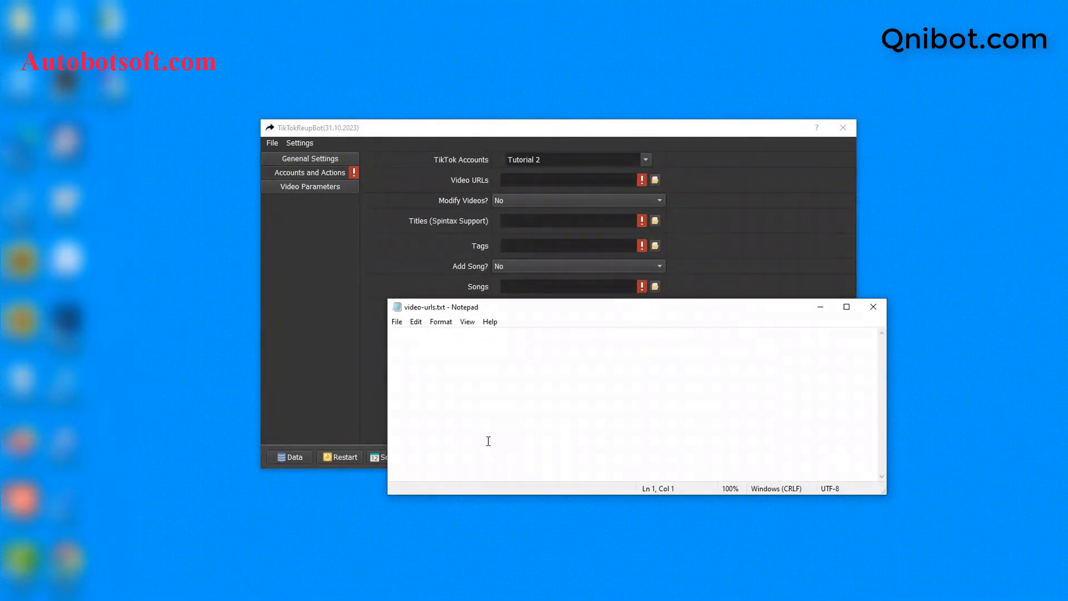
{"action": "left_click", "coordinate": [356, 599]}
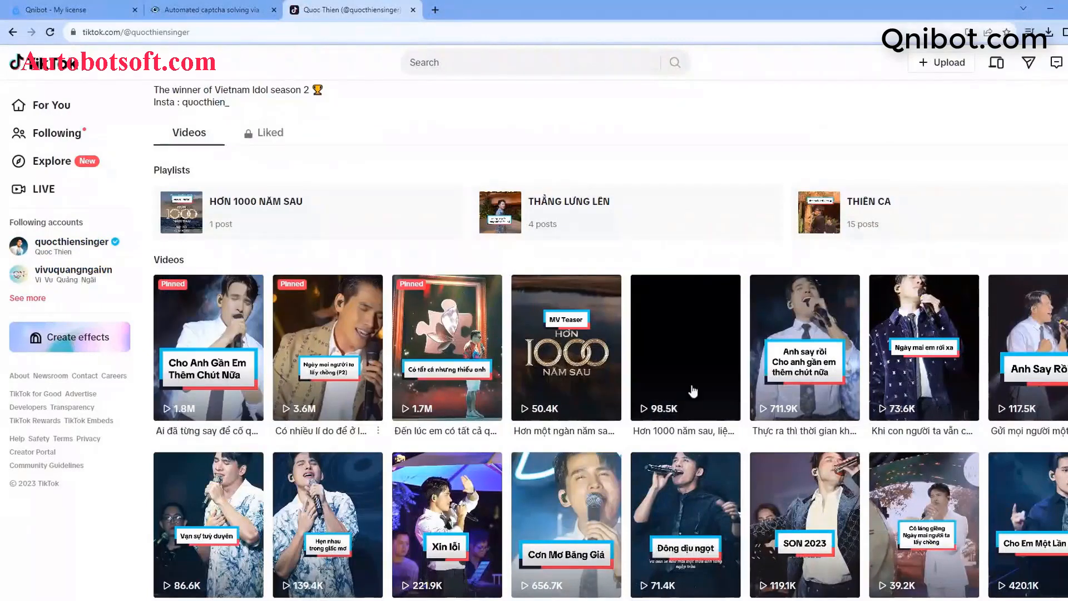
Step: Copy the first TikTok video's URL into video-urls.txt
{"action": "left_click", "coordinate": [225, 369]}
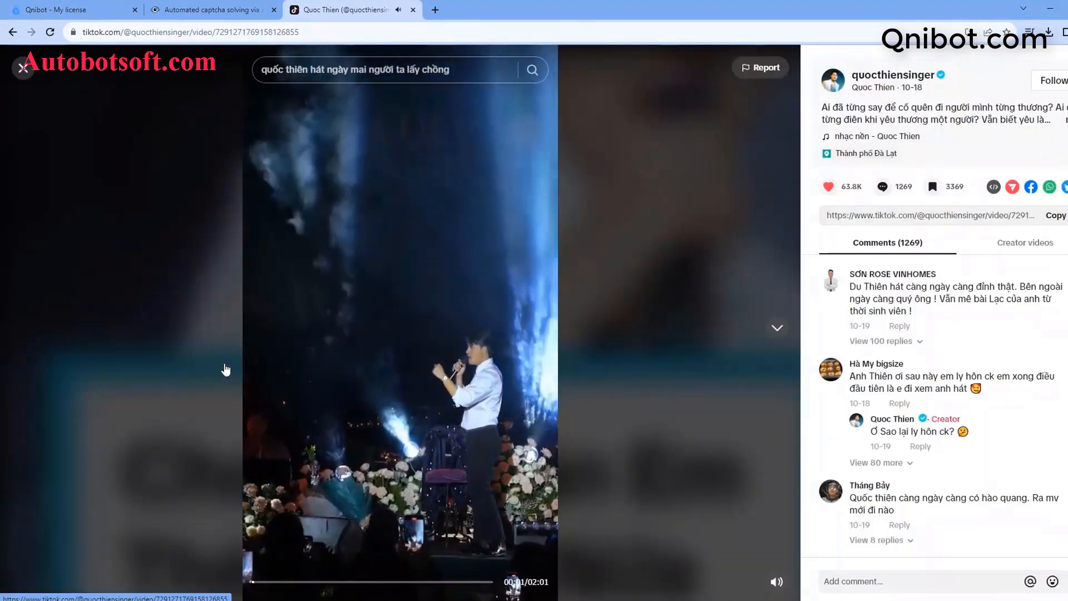
{"action": "double_click", "coordinate": [341, 32]}
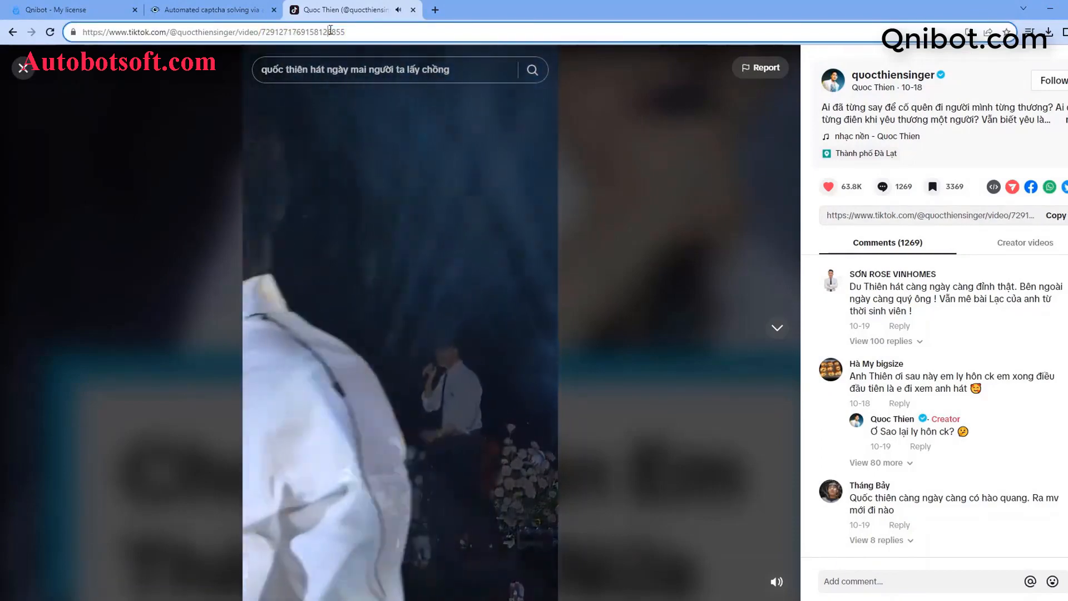
{"action": "key", "text": "ctrl+a"}
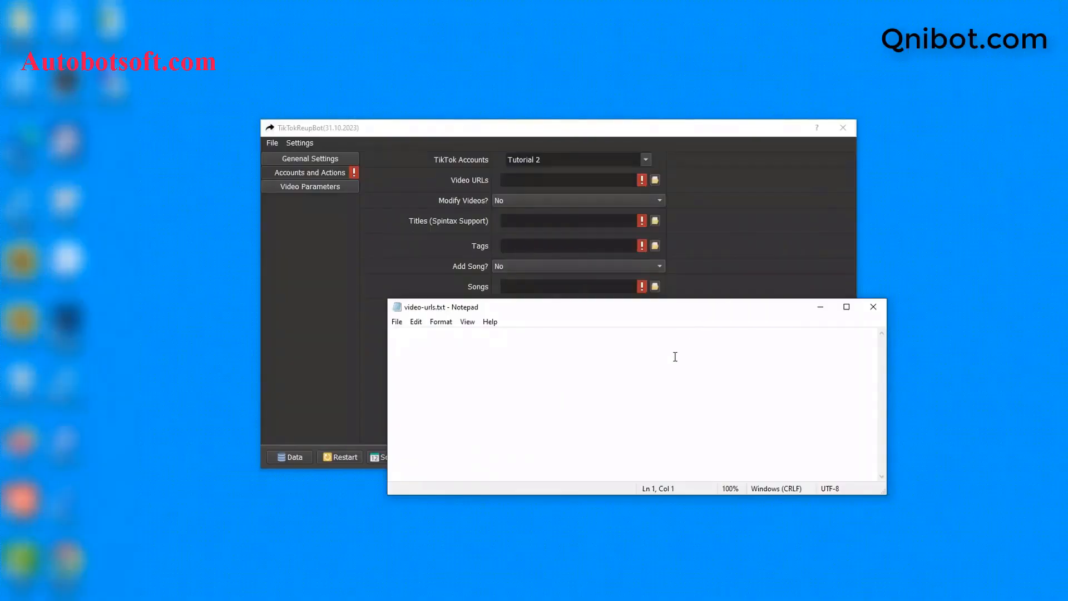
{"action": "key", "text": "ctrl+v"}
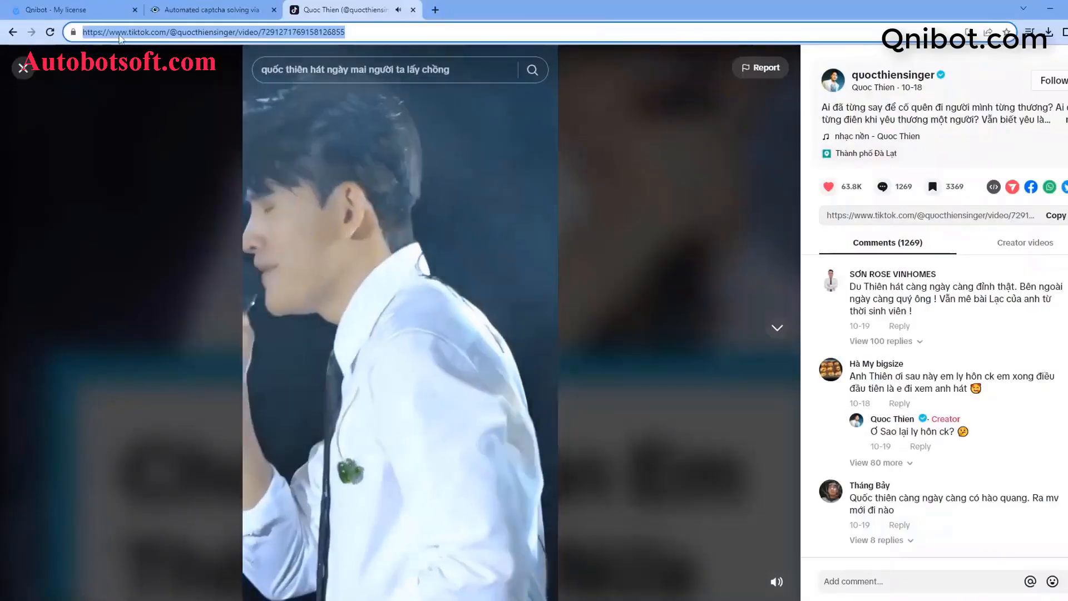
Step: Open the third pinned video on the profile and select its address to copy
{"action": "left_click", "coordinate": [24, 67]}
{"action": "left_click", "coordinate": [445, 352]}
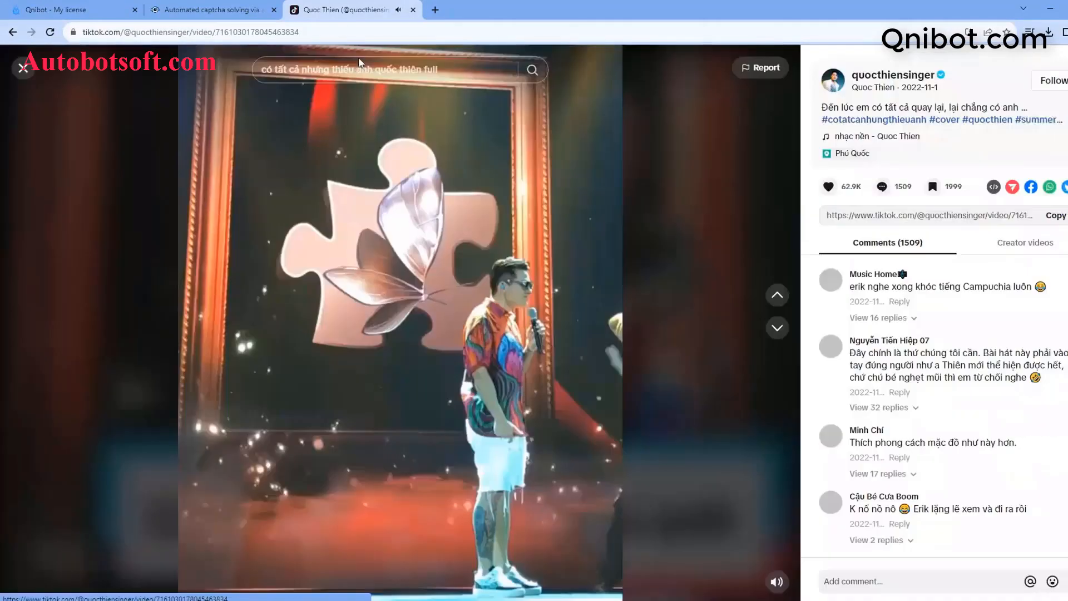
{"action": "key", "text": "ctrl+l"}
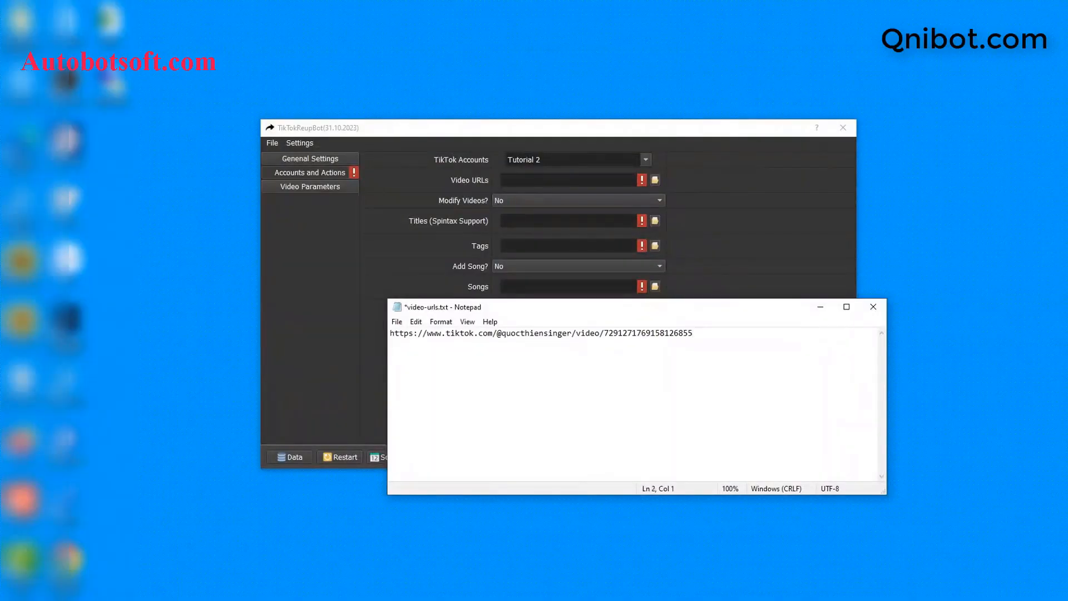
Step: Paste the second video URL on line 2 of video-urls.txt, save, and minimize Notepad
{"action": "key", "text": "ctrl+v"}
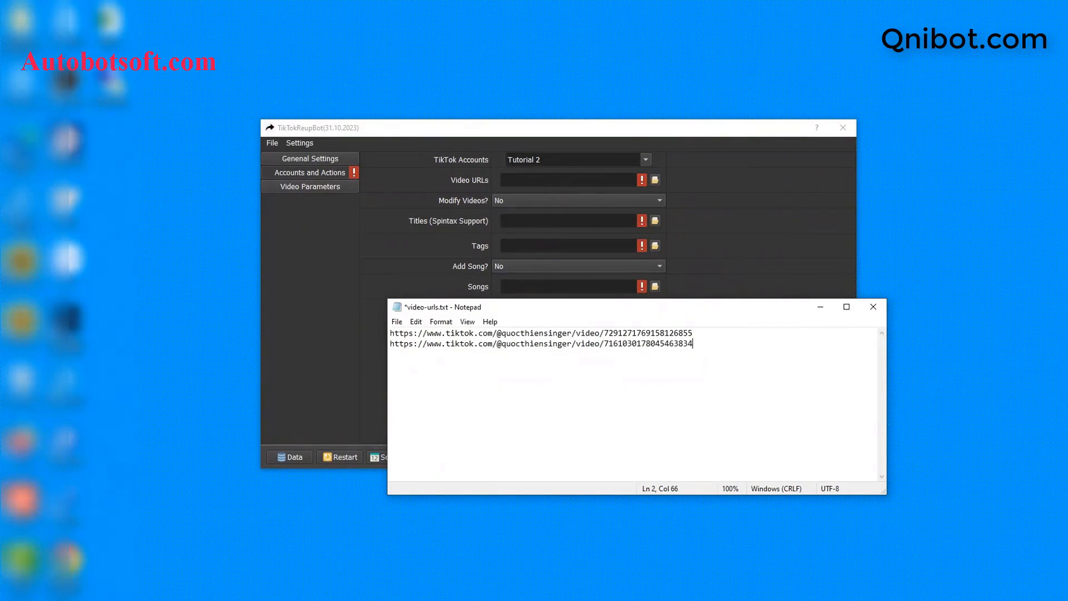
{"action": "key", "text": "Return"}
{"action": "key", "text": "Return"}
{"action": "key", "text": "BackSpace"}
{"action": "key", "text": "BackSpace"}
{"action": "left_click", "coordinate": [397, 322]}
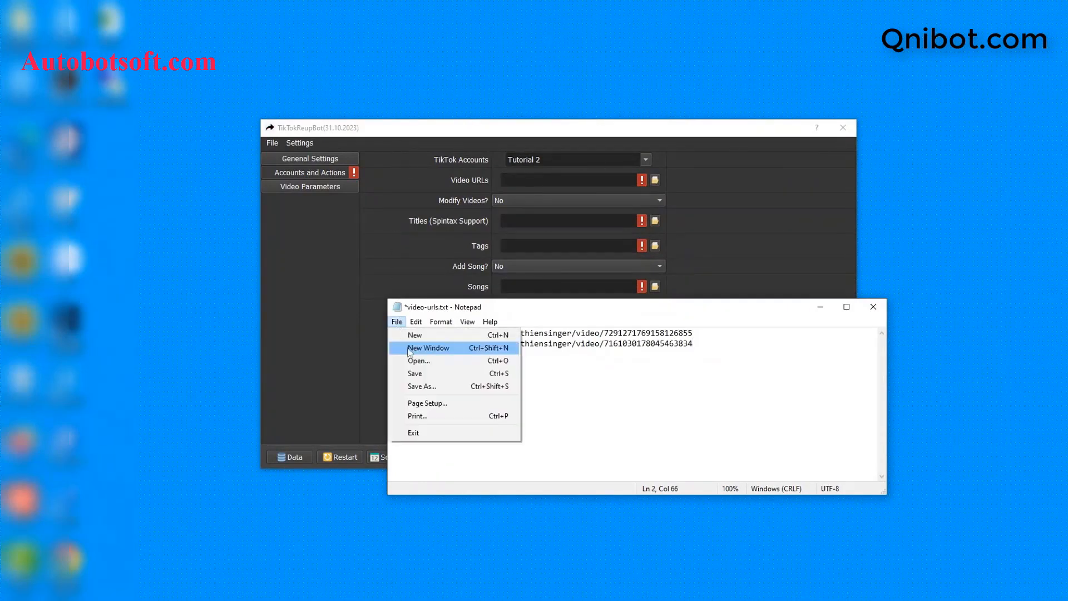
{"action": "left_click", "coordinate": [418, 372]}
{"action": "left_click", "coordinate": [816, 308]}
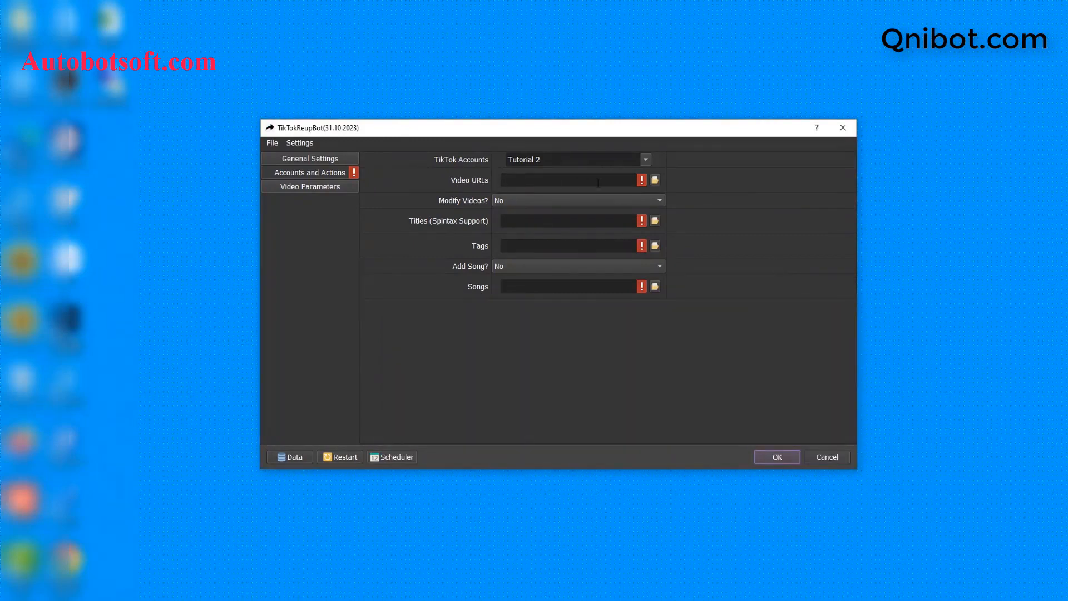
Step: Choose D:\qnibot\video-urls.txt as the Video URLs file
{"action": "left_click", "coordinate": [654, 180]}
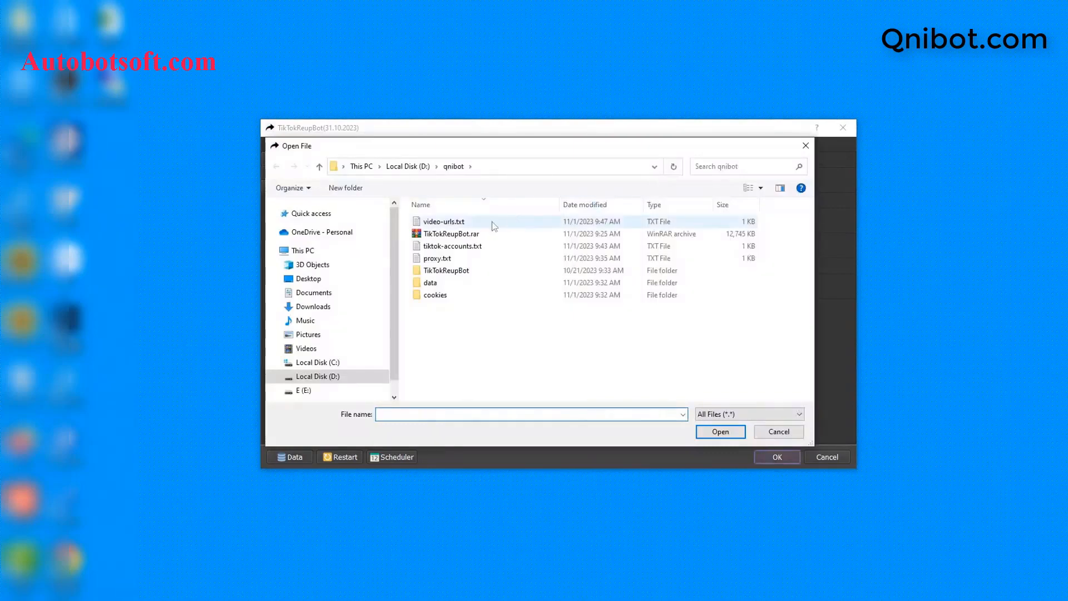
{"action": "left_click", "coordinate": [446, 223]}
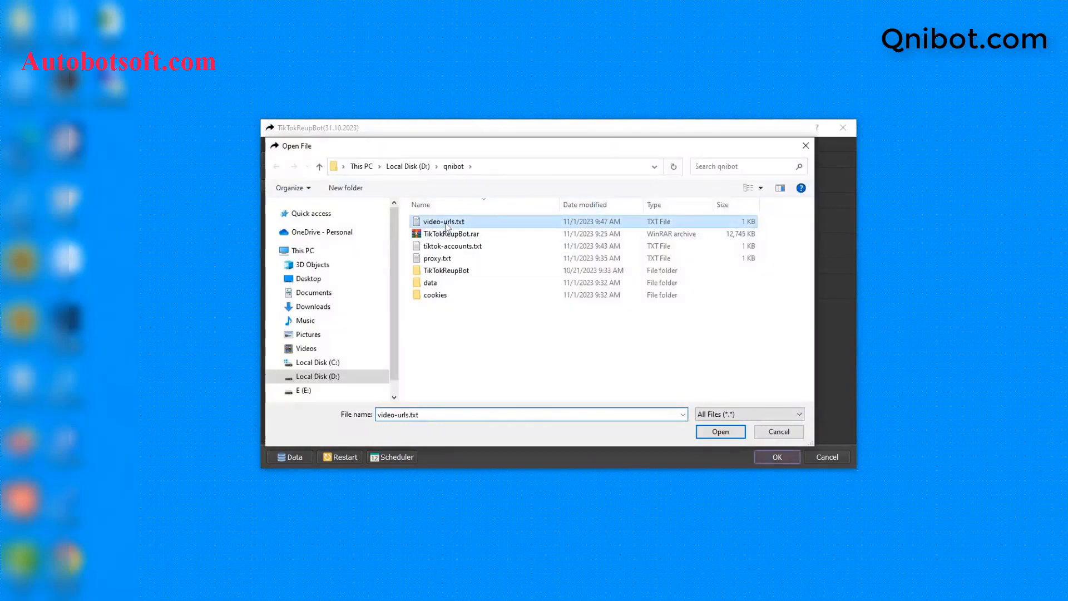
{"action": "left_click", "coordinate": [721, 432]}
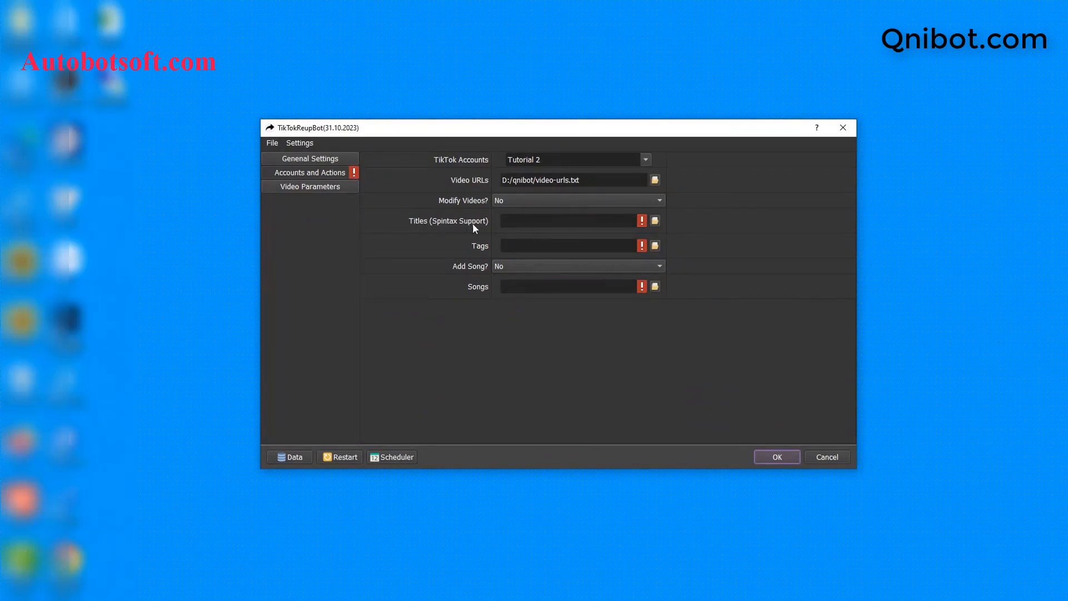
Step: Create a new text document named titles in the qnibot folder and open it in Notepad
{"action": "left_click", "coordinate": [264, 569]}
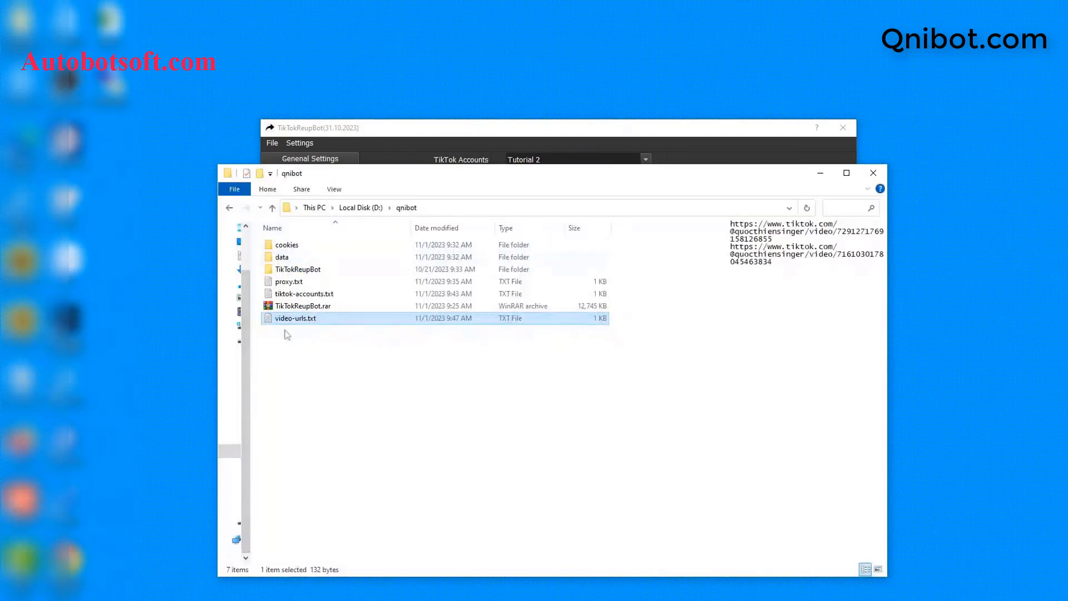
{"action": "right_click", "coordinate": [295, 365]}
{"action": "mouse_move", "coordinate": [341, 517]}
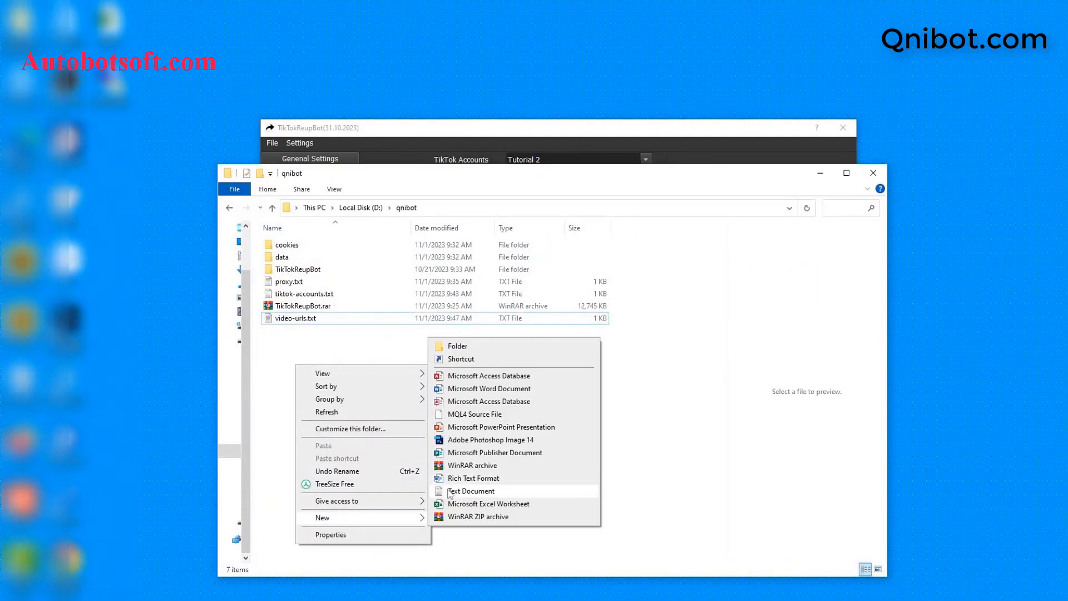
{"action": "left_click", "coordinate": [450, 491]}
{"action": "type", "text": "titles.txt"}
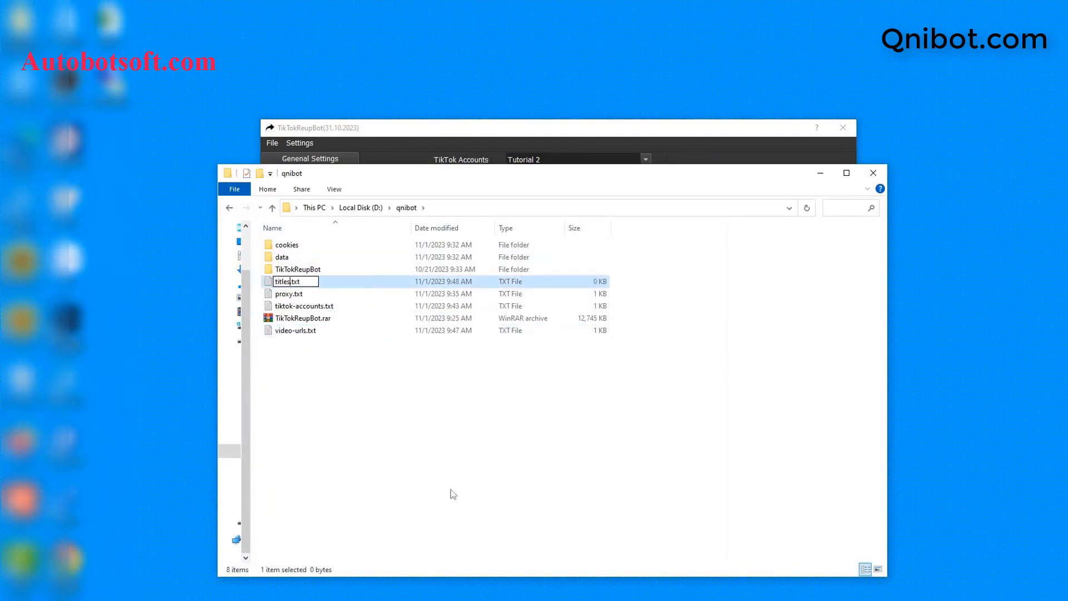
{"action": "key", "text": "Return"}
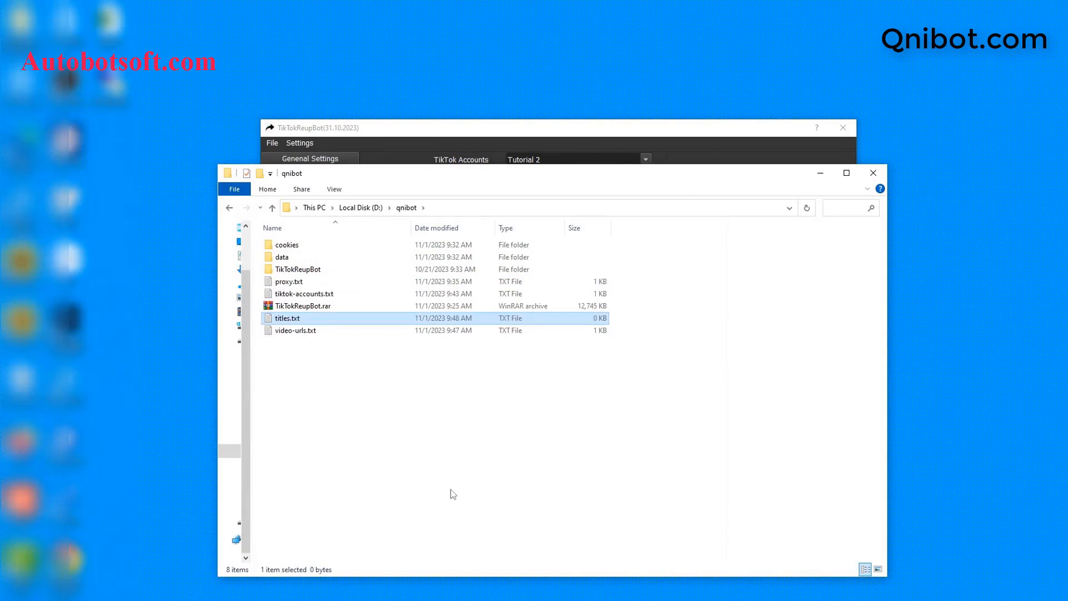
{"action": "double_click", "coordinate": [332, 318]}
{"action": "left_click", "coordinate": [510, 199]}
{"action": "left_click", "coordinate": [593, 321]}
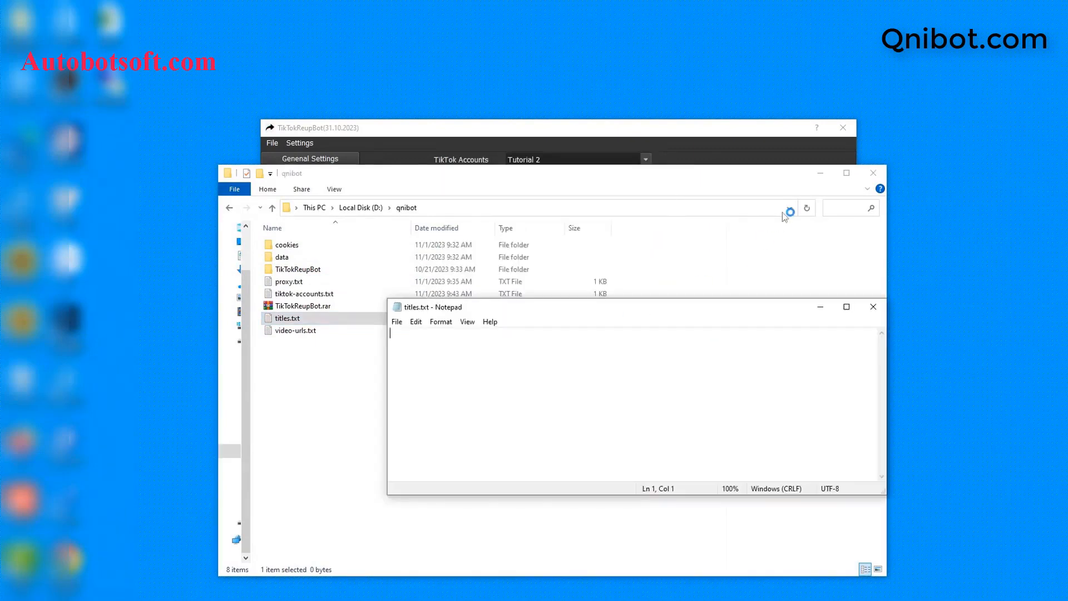
{"action": "left_click", "coordinate": [819, 173]}
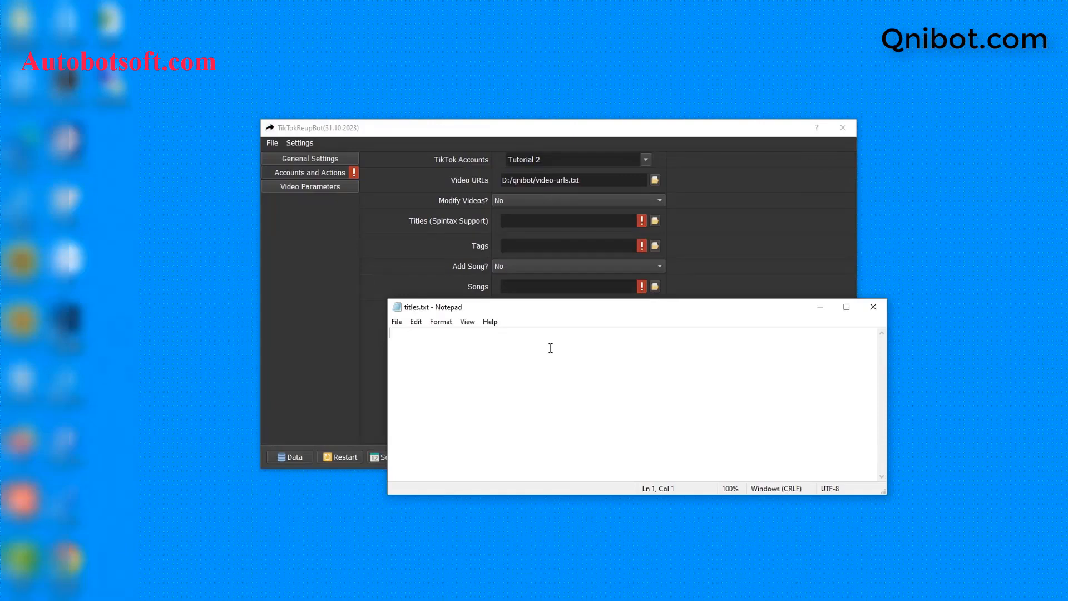
Step: Enter the titles '{hi|hello} {Sir|Bro} !', 'My song' and 'Hi all', then save titles.txt
{"action": "type", "text": "{hi|hello} {Sir|Bro} !"}
{"action": "key", "text": "Return"}
{"action": "type", "text": "My song"}
{"action": "key", "text": "Return"}
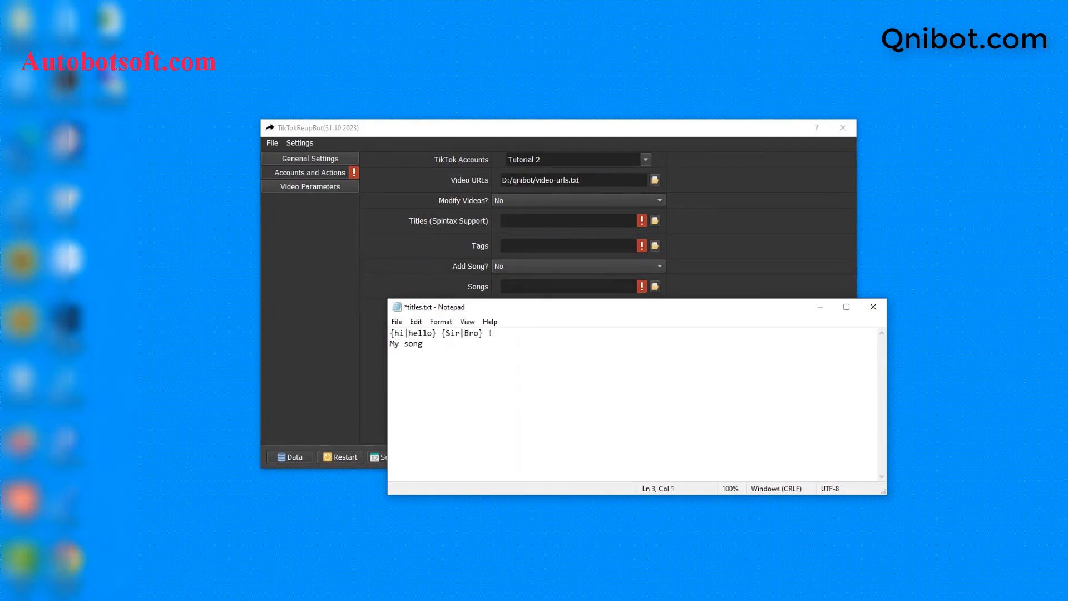
{"action": "type", "text": "Hi all"}
{"action": "left_click", "coordinate": [447, 355]}
{"action": "left_click", "coordinate": [404, 324]}
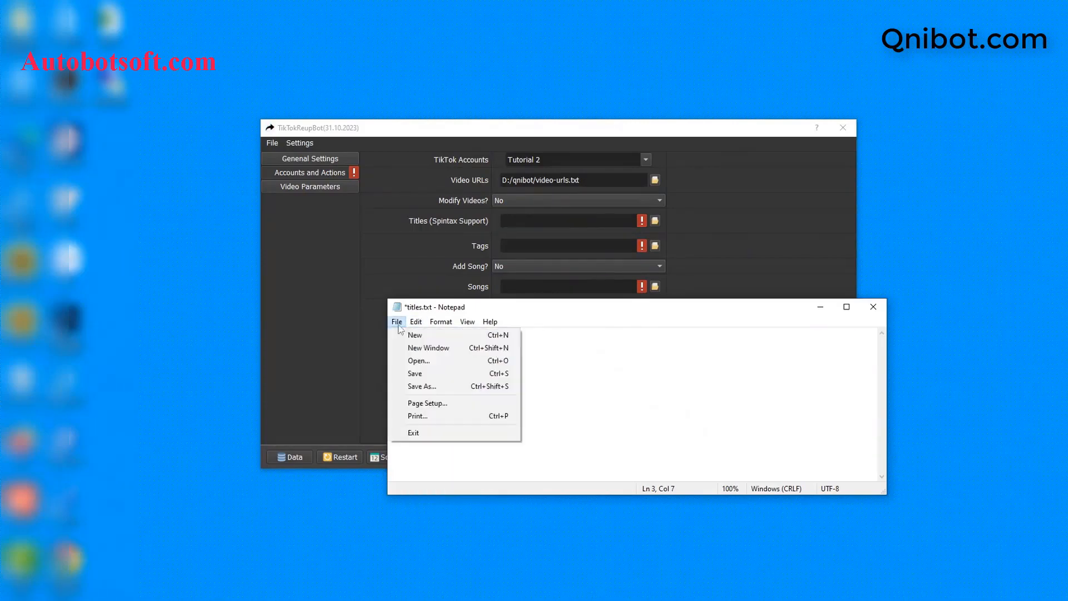
{"action": "left_click", "coordinate": [397, 322]}
{"action": "left_click", "coordinate": [397, 322]}
{"action": "left_click", "coordinate": [414, 374]}
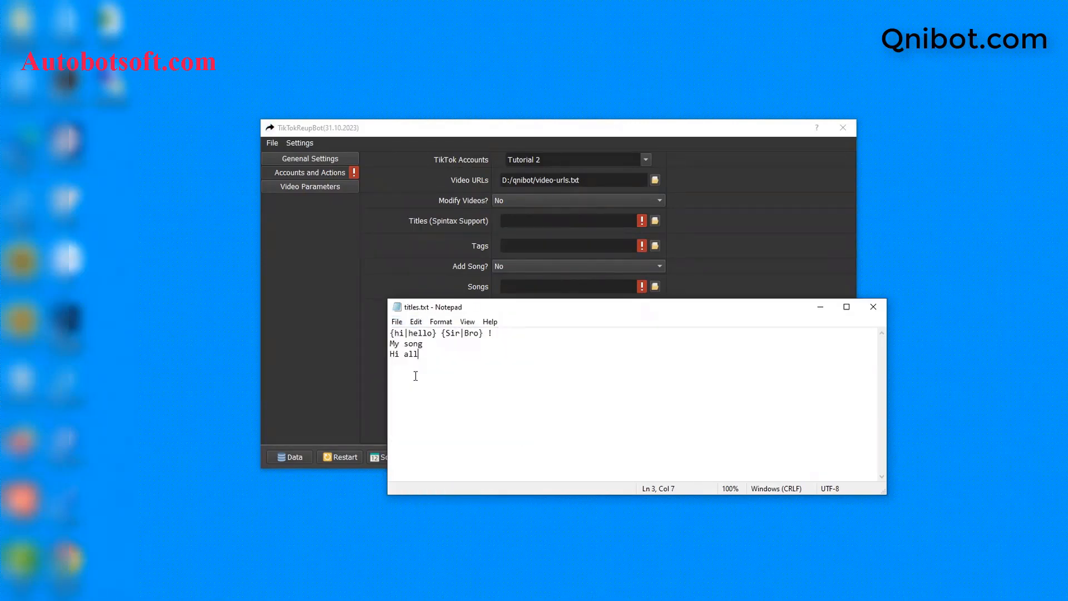
{"action": "left_click", "coordinate": [746, 268]}
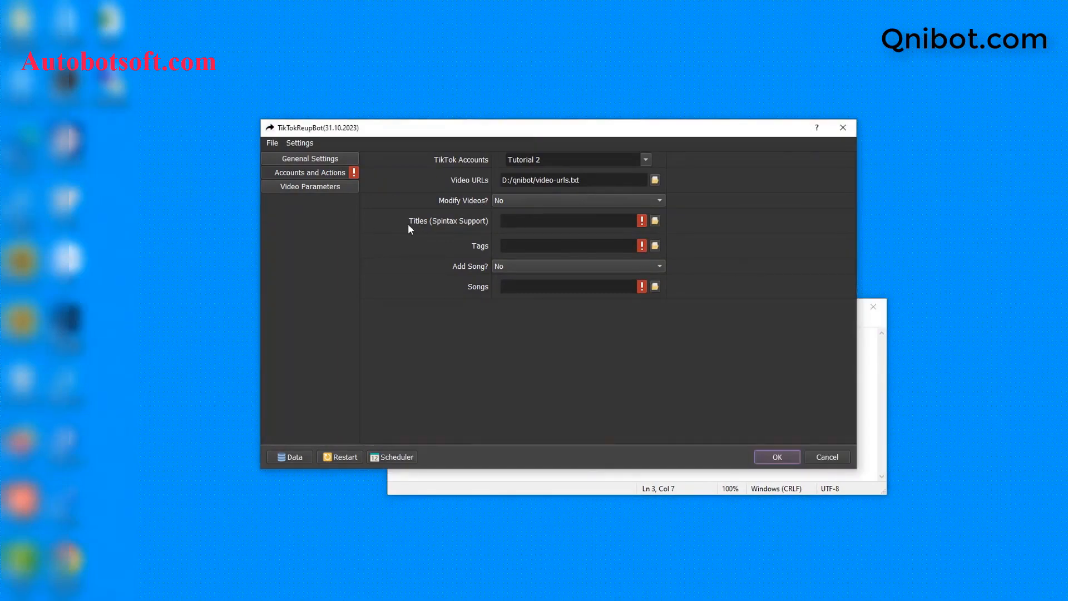
Step: Choose titles.txt as the Titles (Spintax Support) file
{"action": "left_click", "coordinate": [655, 221]}
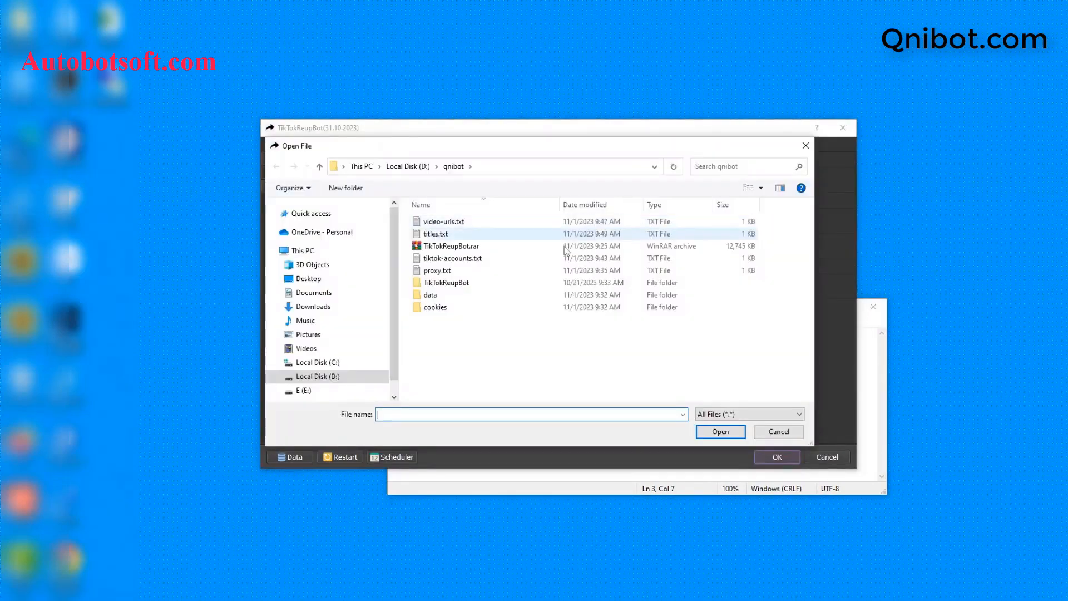
{"action": "left_click", "coordinate": [436, 234]}
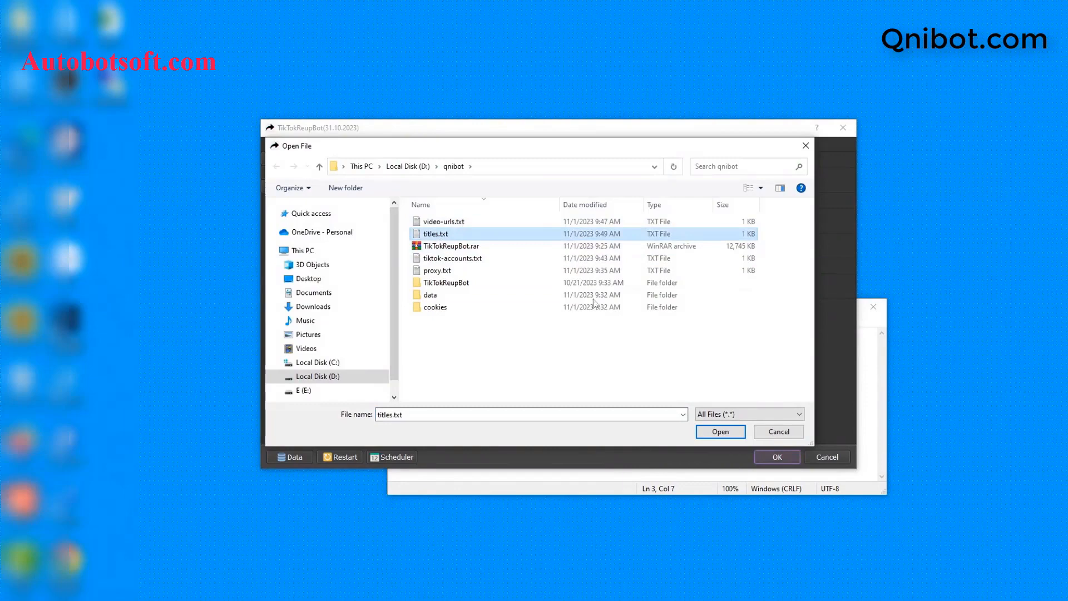
{"action": "left_click", "coordinate": [720, 431]}
Step: Close the titles.txt Notepad window and return to the qnibot folder
{"action": "left_click", "coordinate": [640, 468]}
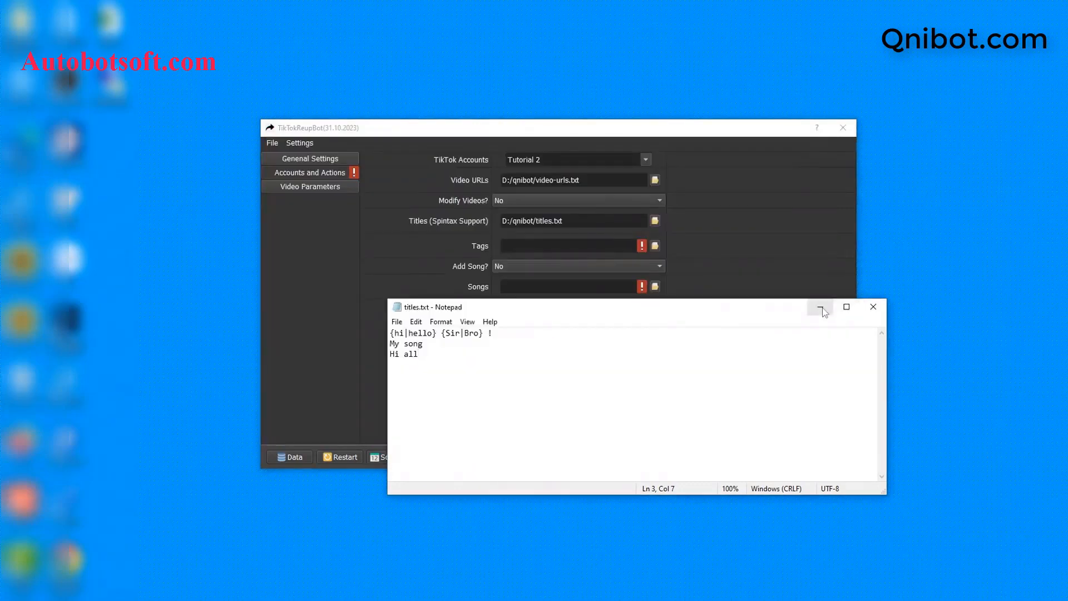
{"action": "left_click", "coordinate": [873, 306]}
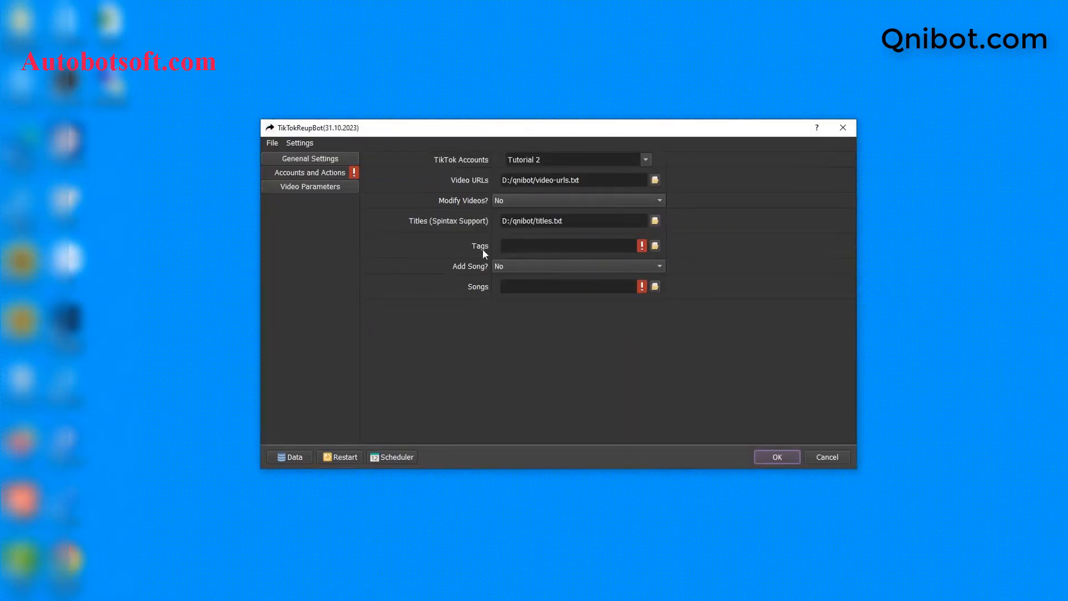
{"action": "left_click", "coordinate": [263, 598]}
Step: Create a new text document named tags in the qnibot folder and open it in Notepad
{"action": "right_click", "coordinate": [302, 363]}
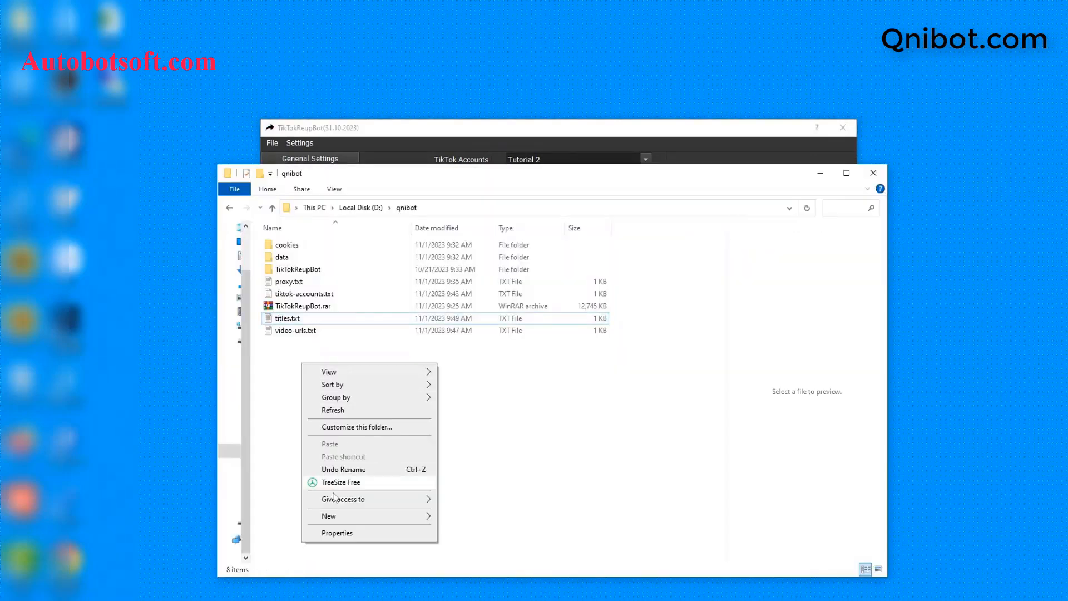
{"action": "mouse_move", "coordinate": [333, 516]}
{"action": "left_click", "coordinate": [465, 486]}
{"action": "type", "text": "t"}
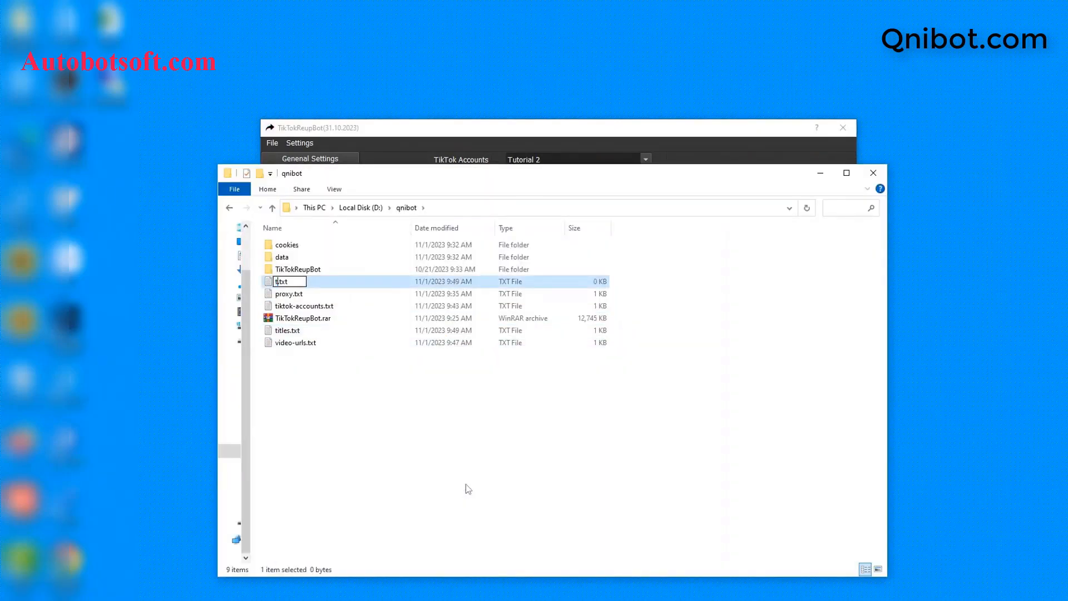
{"action": "type", "text": "ags"}
{"action": "key", "text": "Return"}
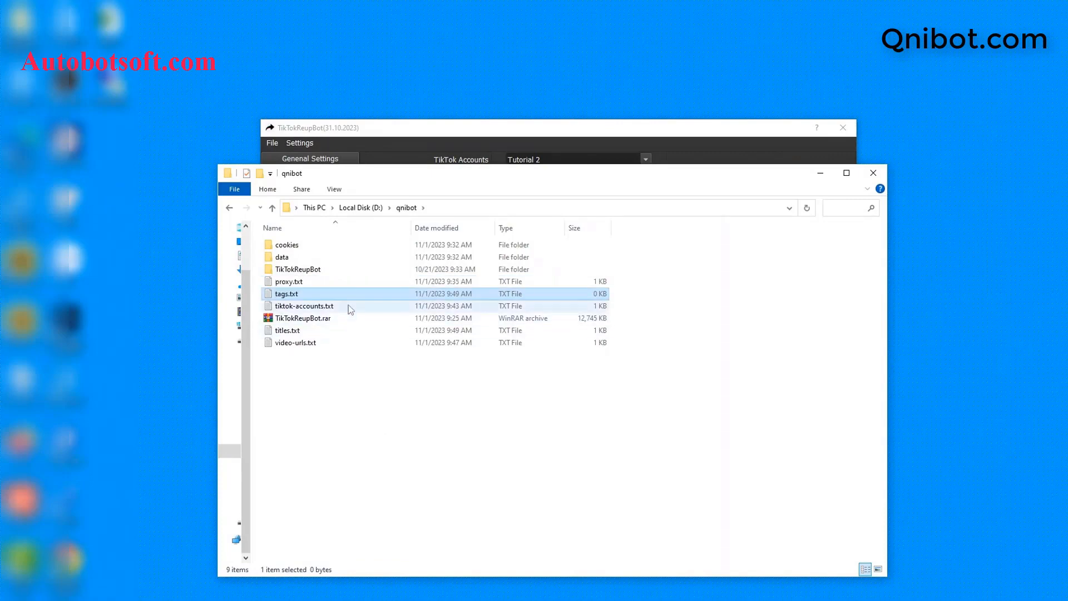
{"action": "double_click", "coordinate": [334, 294]}
{"action": "left_click", "coordinate": [584, 202]}
{"action": "left_click", "coordinate": [627, 322]}
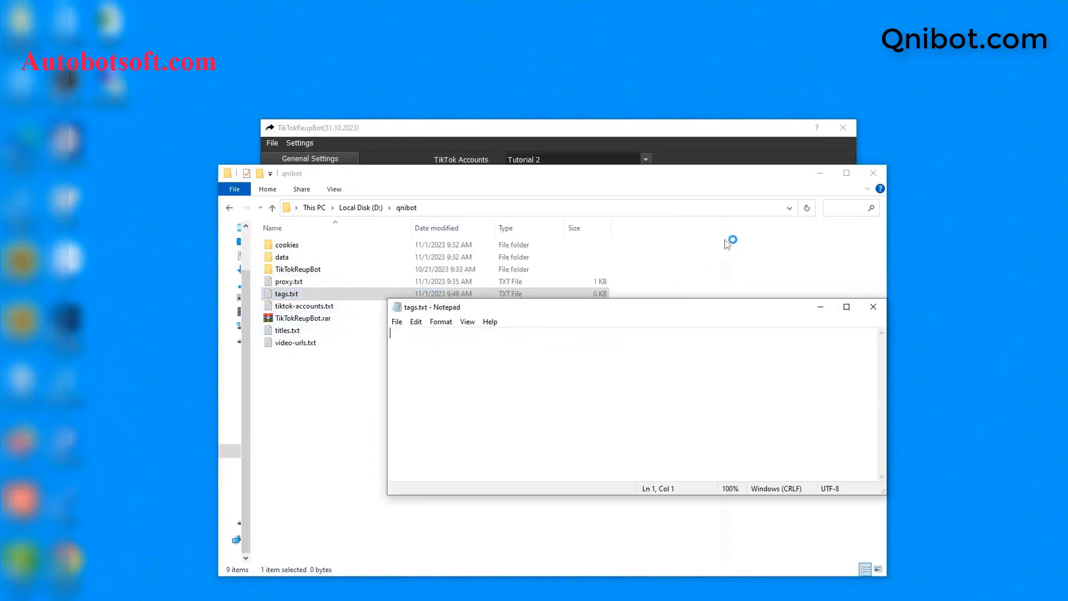
{"action": "left_click", "coordinate": [819, 173]}
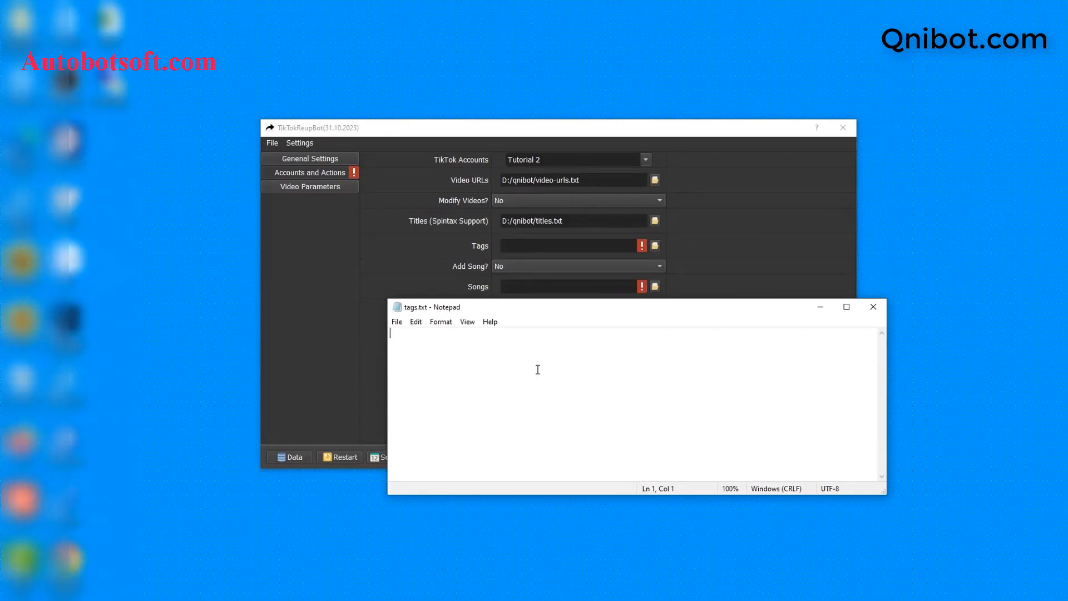
Step: List the tags tiktok, trending, hot and music video, then save tags.txt
{"action": "type", "text": "tiktok "}
{"action": "type", "text": "tr"}
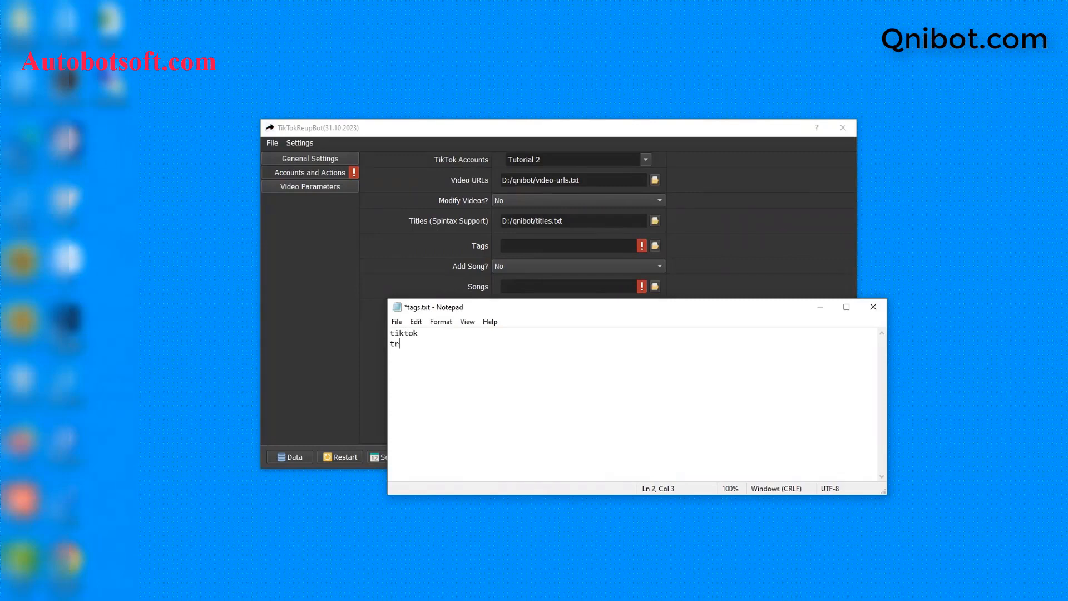
{"action": "type", "text": "ending"}
{"action": "key", "text": "Return"}
{"action": "type", "text": "hot music video"}
{"action": "left_click", "coordinate": [397, 321]}
{"action": "left_click", "coordinate": [426, 374]}
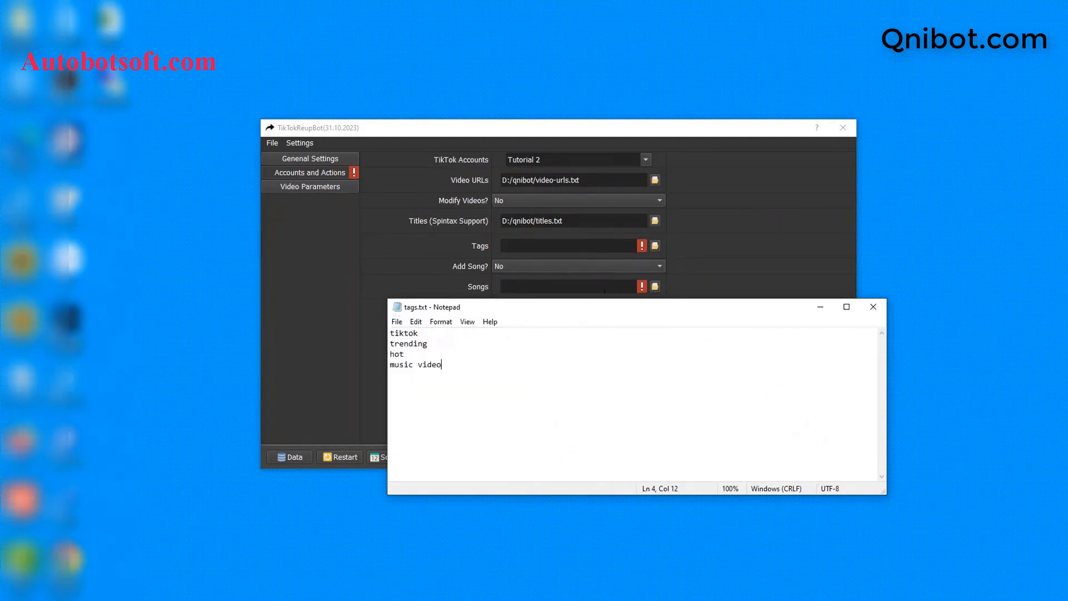
Step: Select tags.txt for the bot's Tags setting
{"action": "left_click", "coordinate": [487, 258]}
{"action": "left_click", "coordinate": [654, 245]}
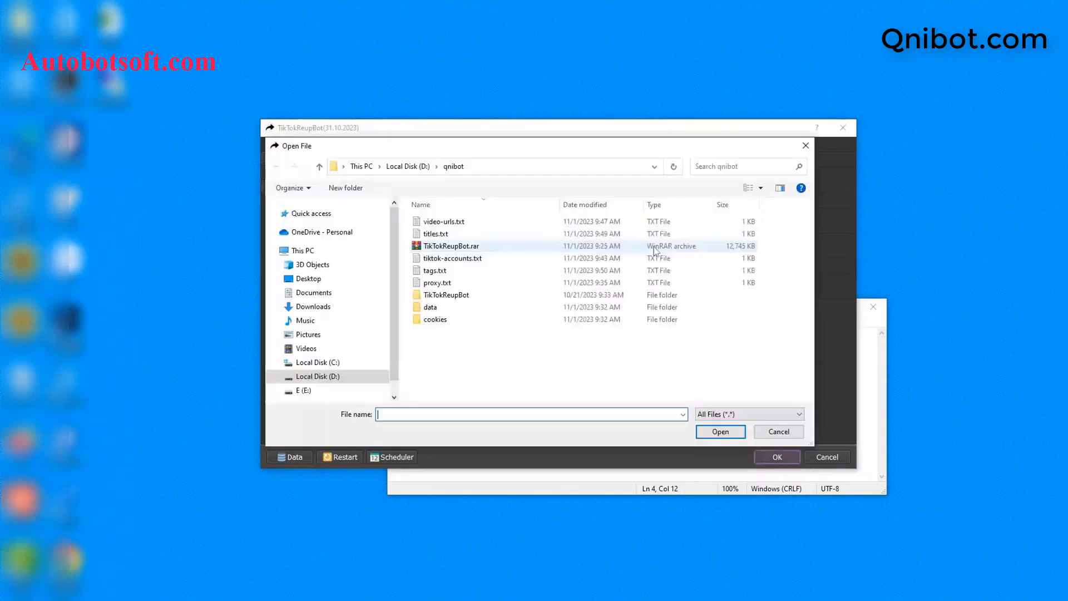
{"action": "left_click", "coordinate": [439, 271]}
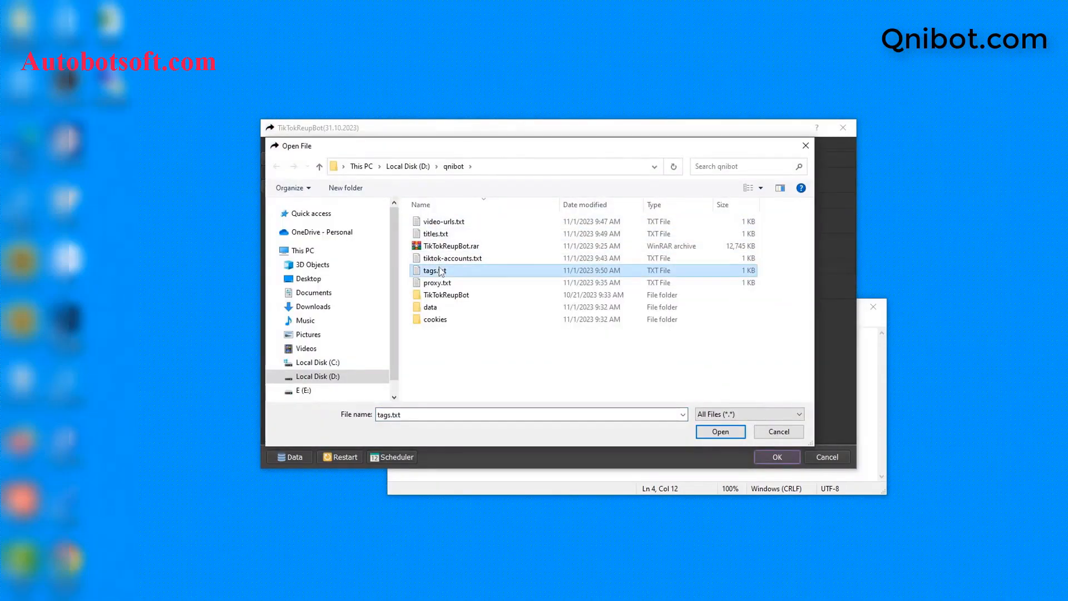